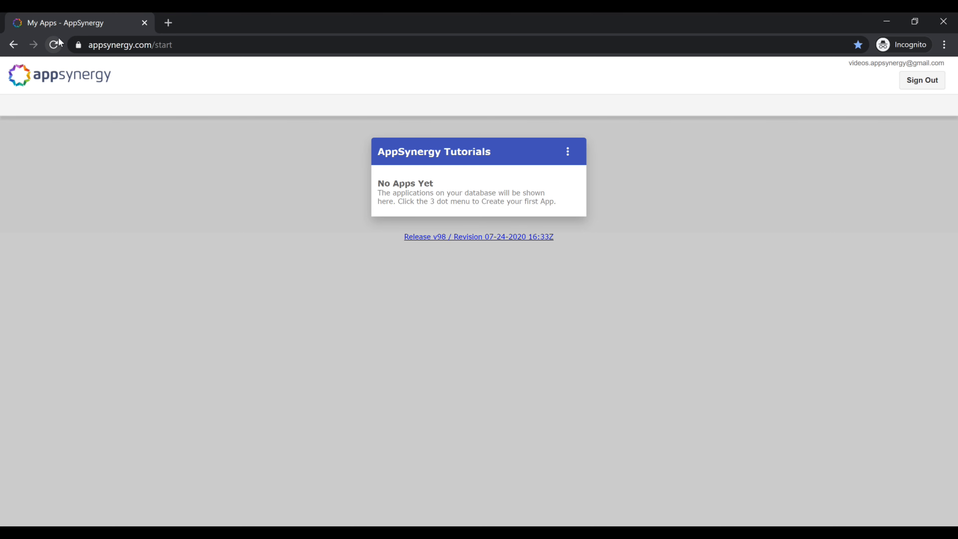
# Step: Create a new app on the AppSynergy Tutorials database with the AppSynergy Blue Grey 2020 theme
pyautogui.click(568, 152)
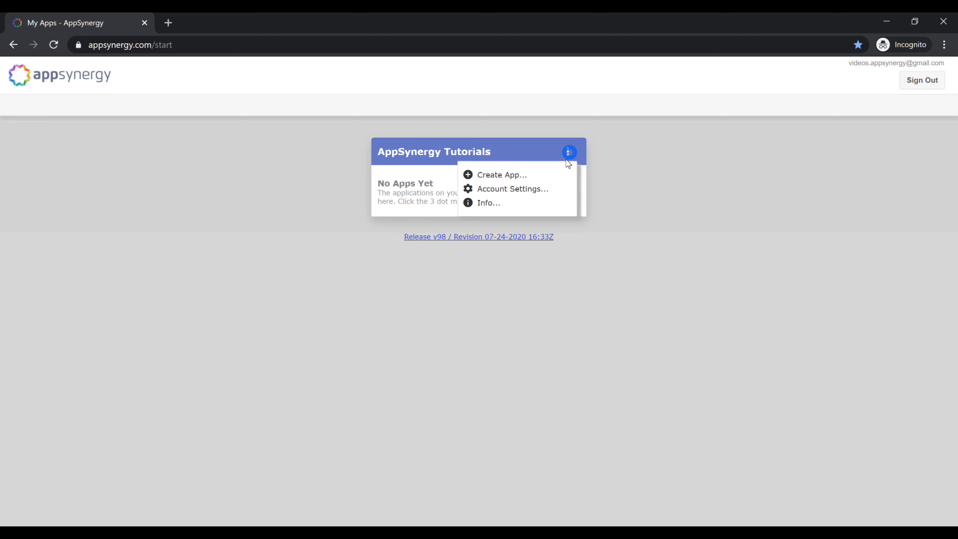
pyautogui.click(532, 174)
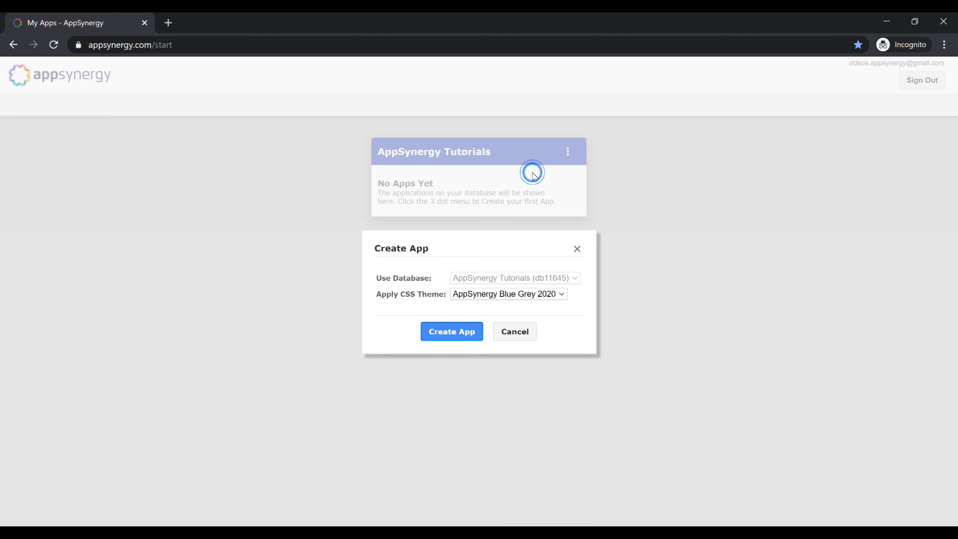
pyautogui.click(451, 331)
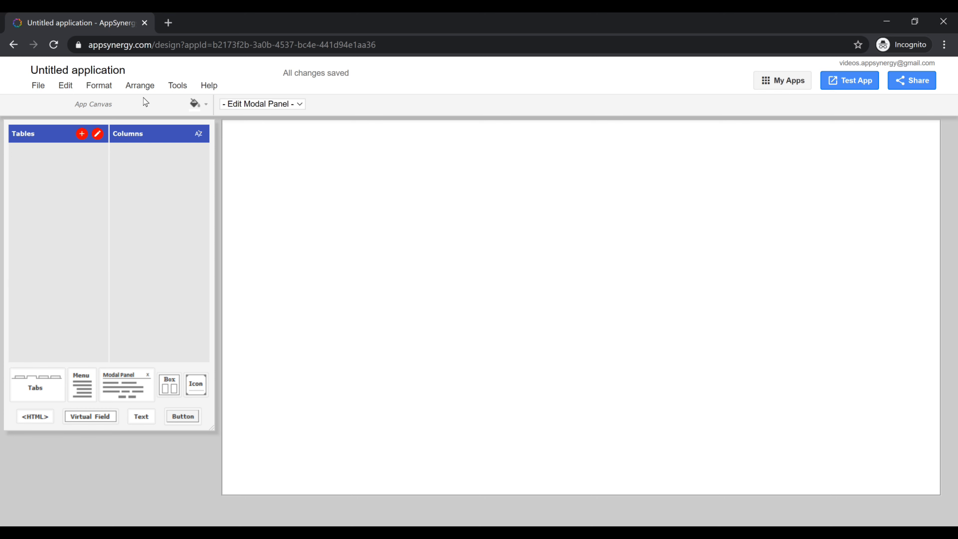
# Step: Name the app "AppSynergy Tutorial 1" and give it the description "Tutorial demo 1" in the app settings
pyautogui.click(96, 72)
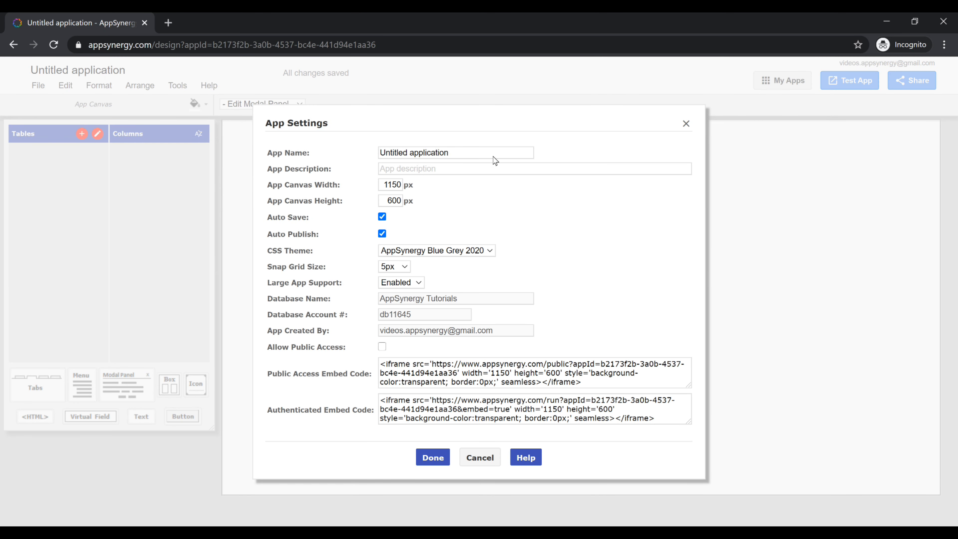
pyautogui.click(473, 154)
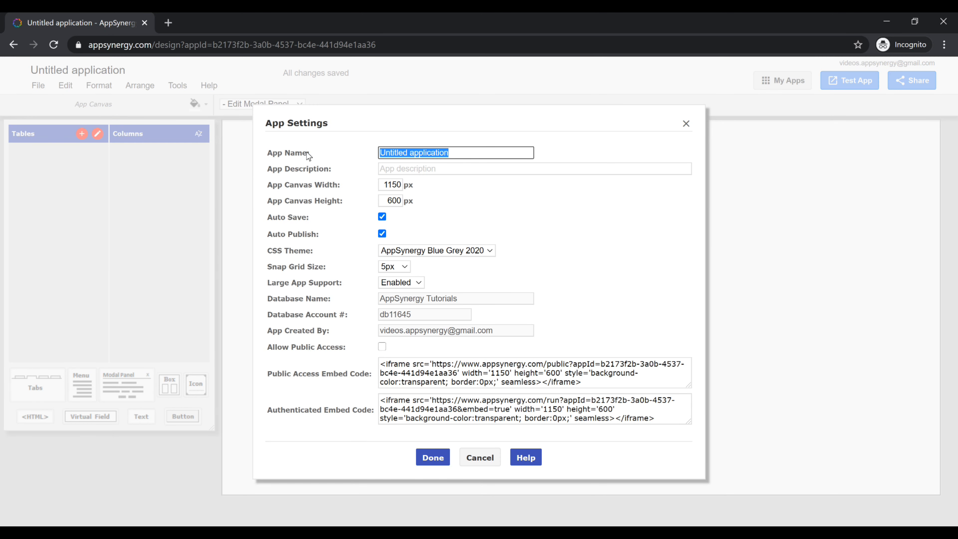
pyautogui.write('AppSynerg')
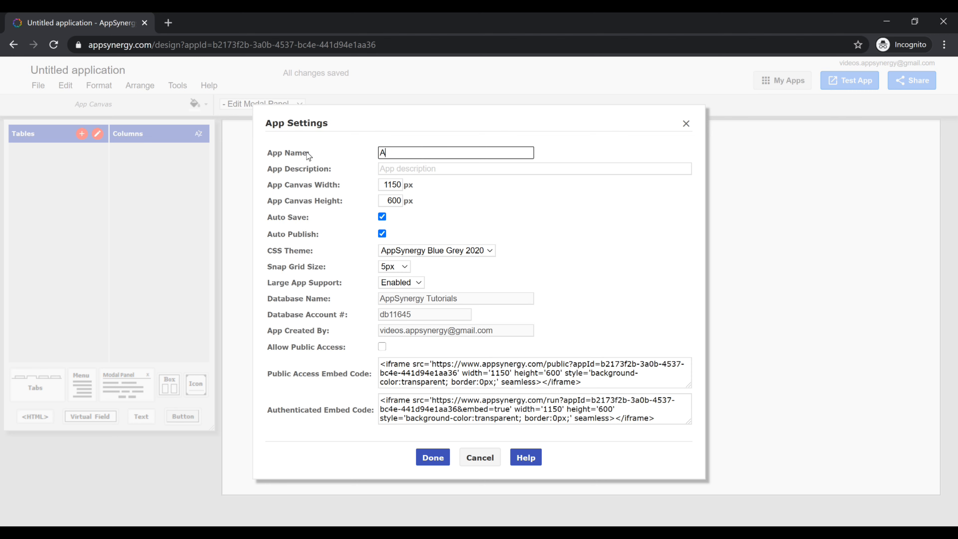
pyautogui.write('y Tutorial 1')
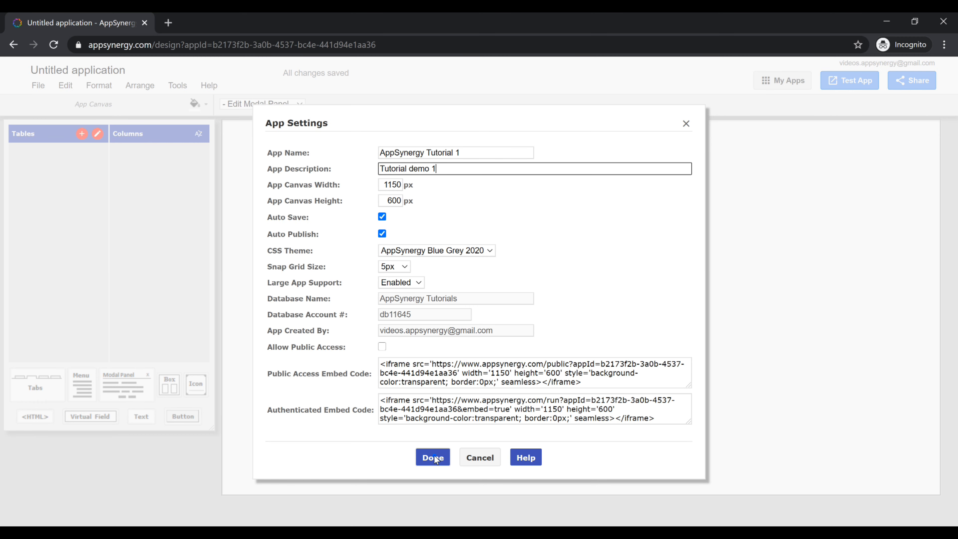
pyautogui.click(434, 455)
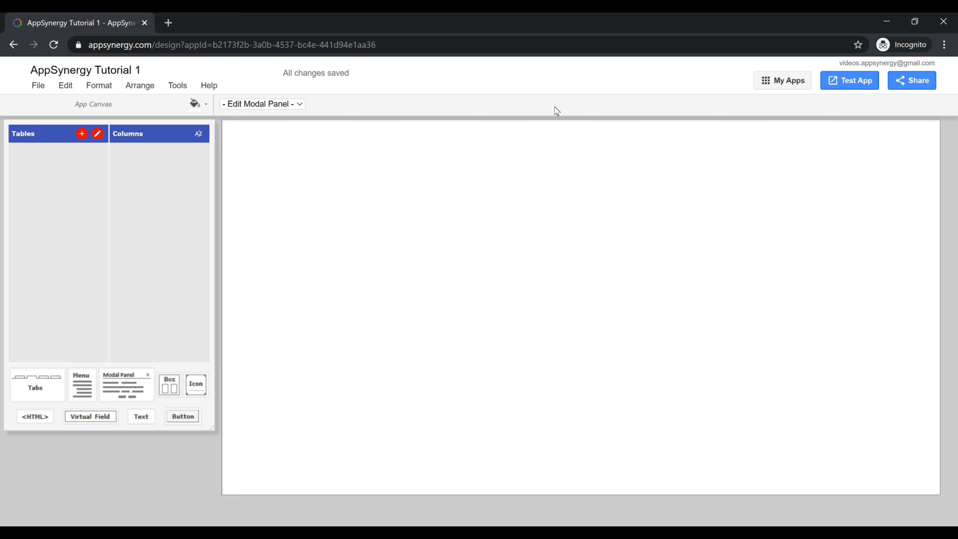
# Step: Add a tabs object to the canvas and stretch it to fill the area below a narrow header strip
pyautogui.moveTo(24, 387); pyautogui.dragTo(260, 198)
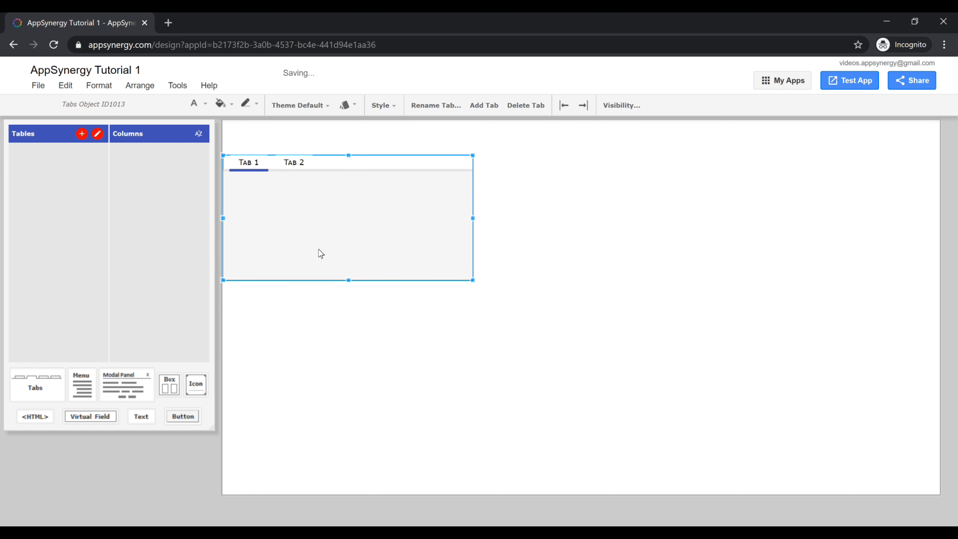
pyautogui.moveTo(473, 283); pyautogui.dragTo(939, 494)
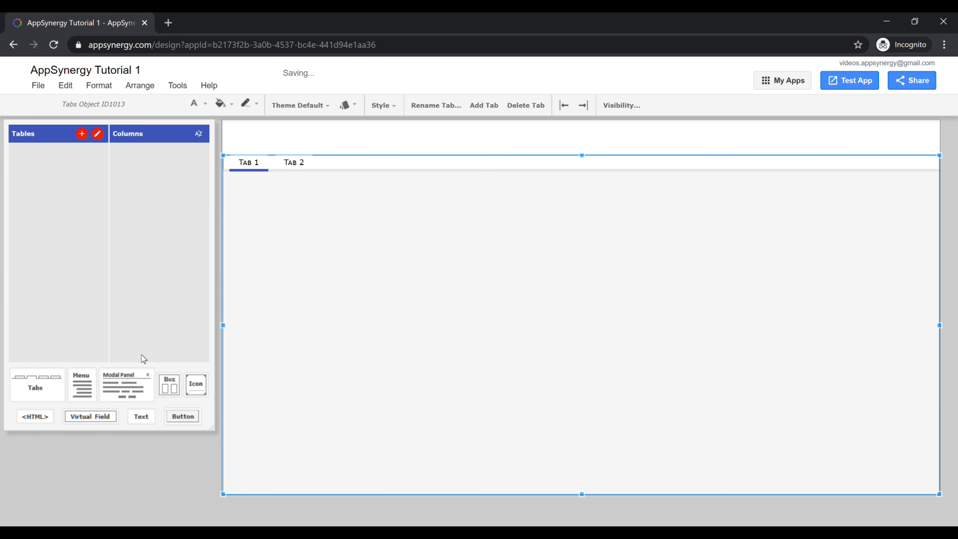
# Step: Add an icon in the header above the tabs, set its image to appsynergy-logo-site-header.png and widen it to show the logo
pyautogui.moveTo(199, 389); pyautogui.dragTo(272, 141)
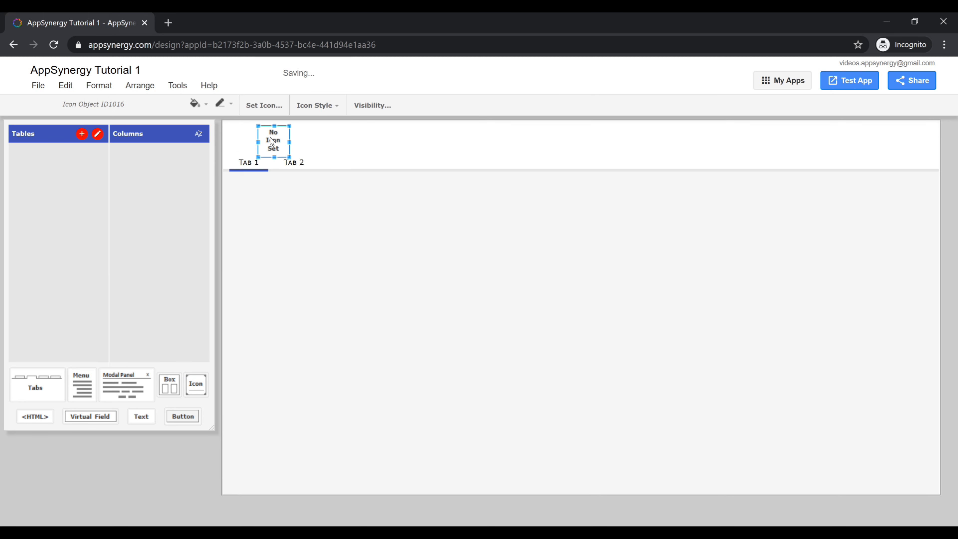
pyautogui.click(262, 104)
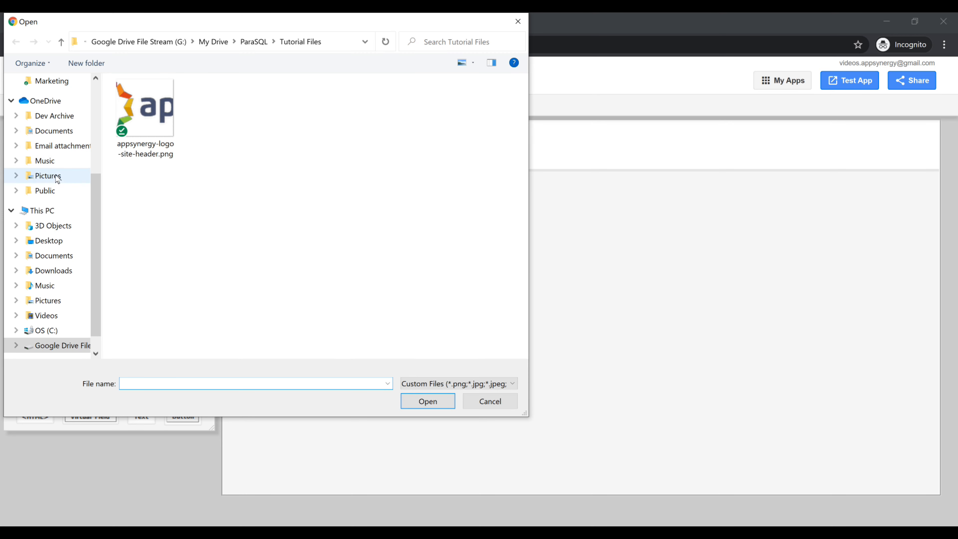
pyautogui.scroll(5, 57, 181)
pyautogui.doubleClick(142, 113)
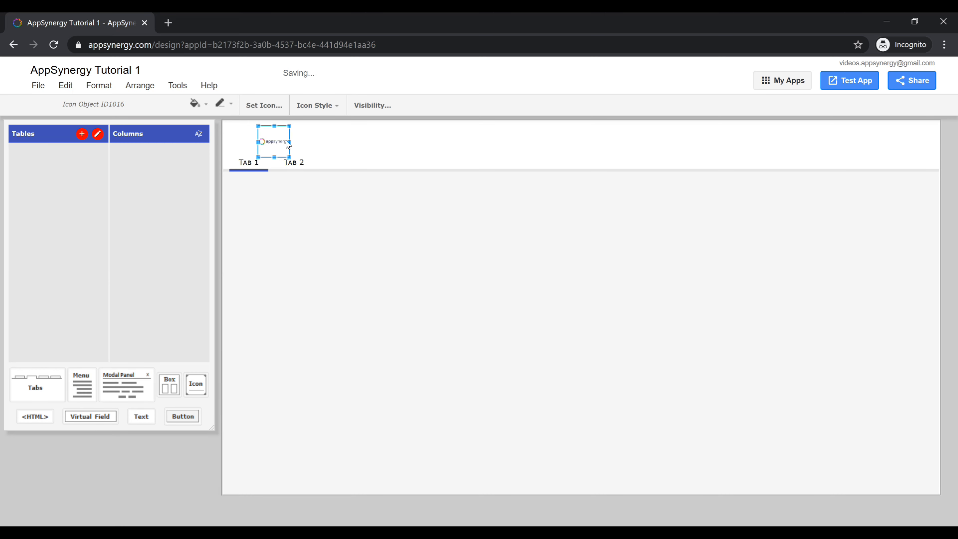
pyautogui.moveTo(286, 143); pyautogui.dragTo(320, 142)
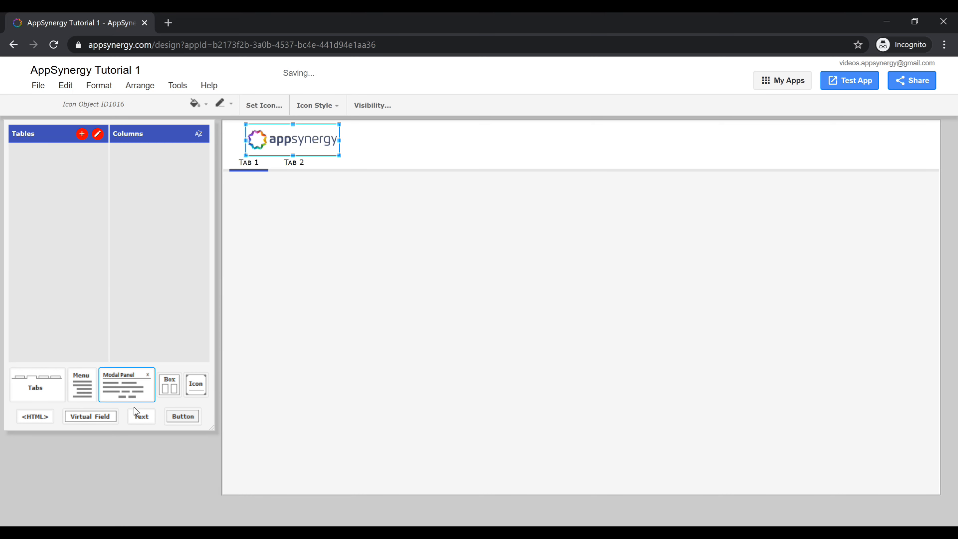
# Step: Add the header text "My First App" beside the logo, make it 18px and bold, and enlarge its box to fit
pyautogui.moveTo(141, 418); pyautogui.dragTo(371, 142)
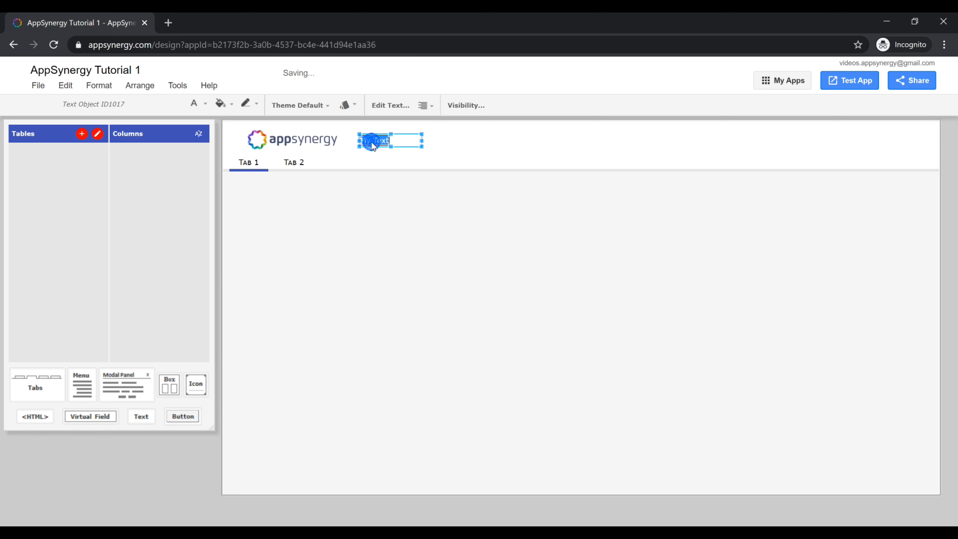
pyautogui.write('My First App')
pyautogui.click(344, 108)
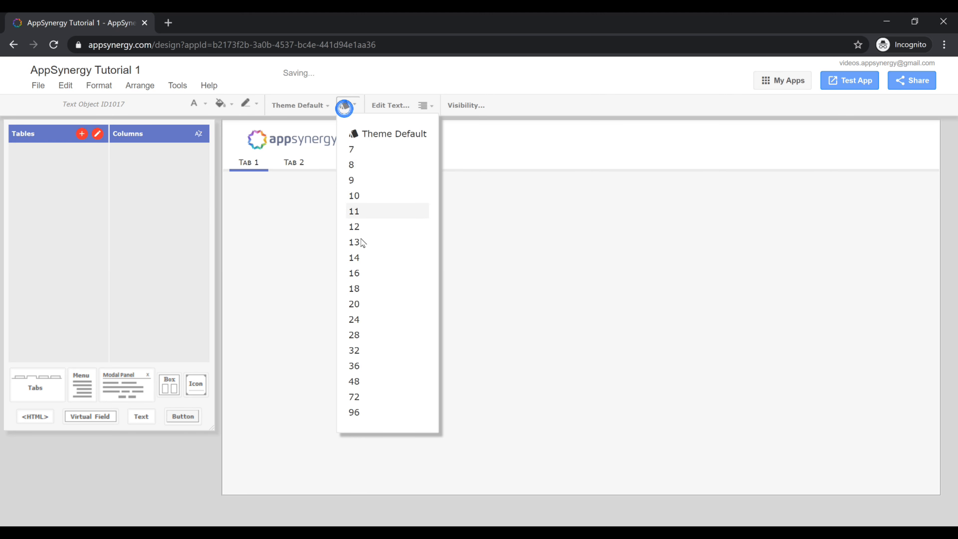
pyautogui.click(356, 289)
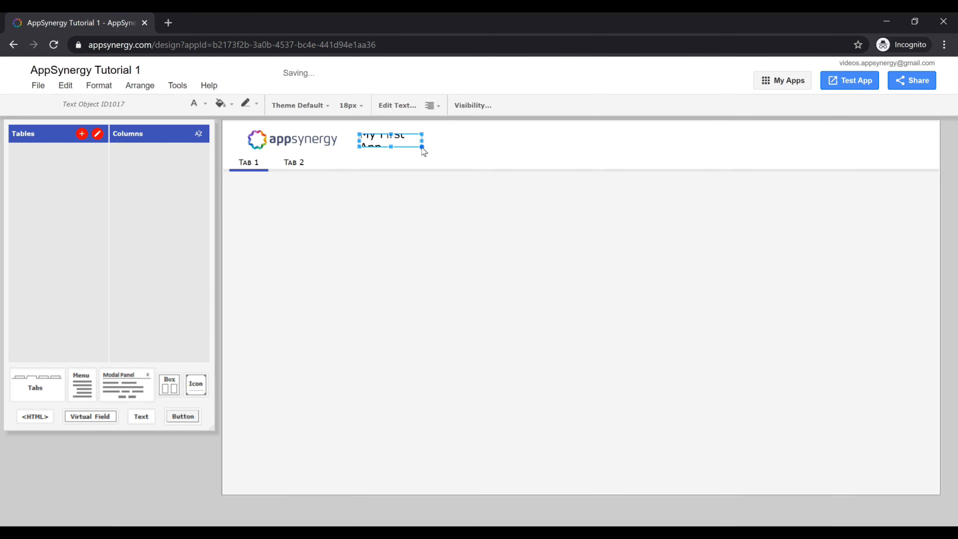
pyautogui.moveTo(422, 146); pyautogui.dragTo(469, 152)
pyautogui.hotkey('ctrl', 'b')
pyautogui.moveTo(399, 145); pyautogui.dragTo(399, 141)
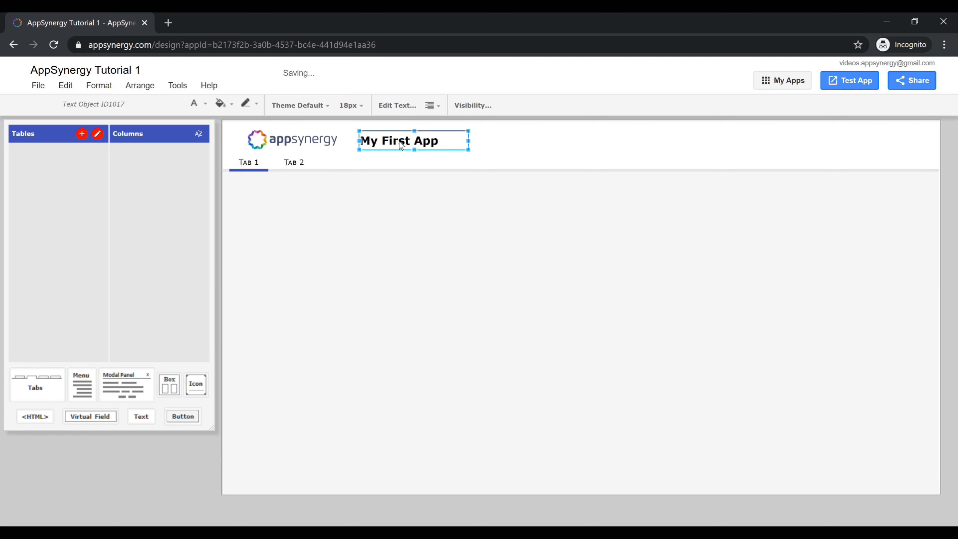
# Step: Rename the second tab to "Reports"
pyautogui.click(294, 167)
pyautogui.click(294, 166)
pyautogui.doubleClick(294, 166)
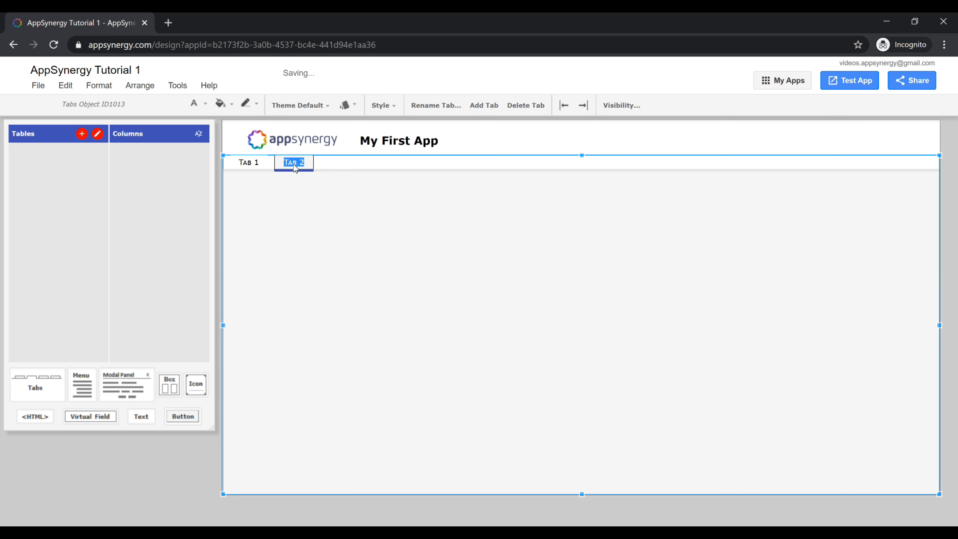
pyautogui.write('Reports')
pyautogui.press('Return')
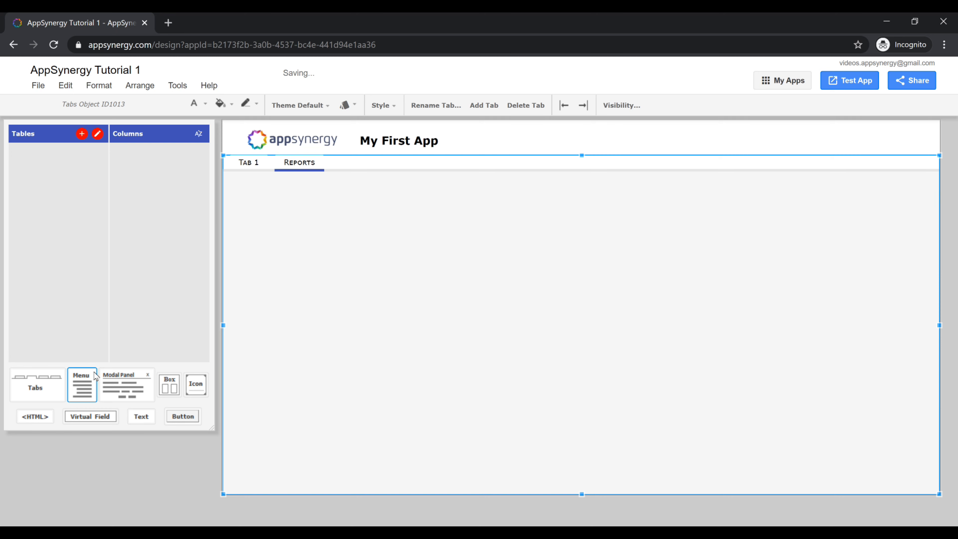
# Step: Add a menu object to the Reports tab and expand it to fill the whole tab area
pyautogui.moveTo(82, 384); pyautogui.dragTo(325, 243)
pyautogui.moveTo(542, 325); pyautogui.dragTo(388, 265)
pyautogui.doubleClick(566, 328)
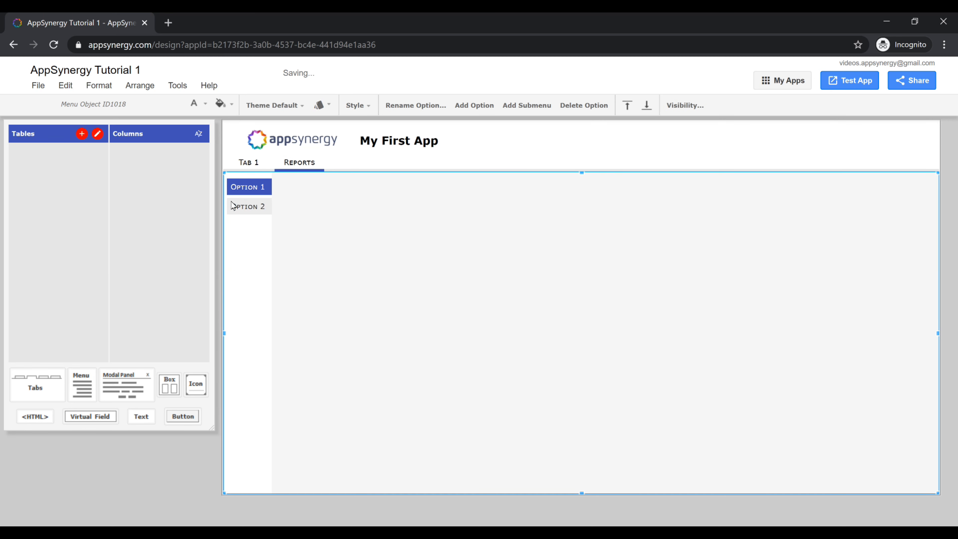
pyautogui.click(245, 188)
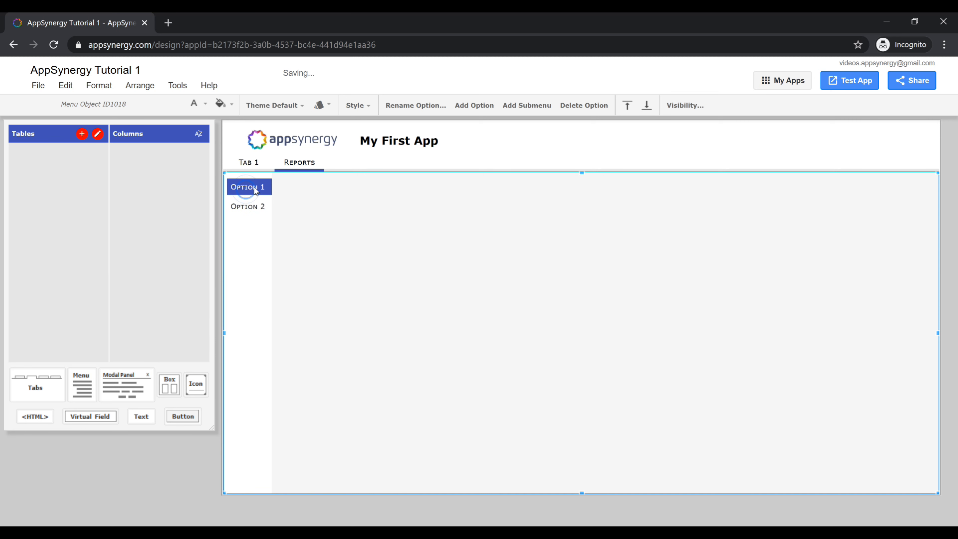
# Step: Rename the first tab to "Customers"
pyautogui.click(249, 163)
pyautogui.click(249, 163)
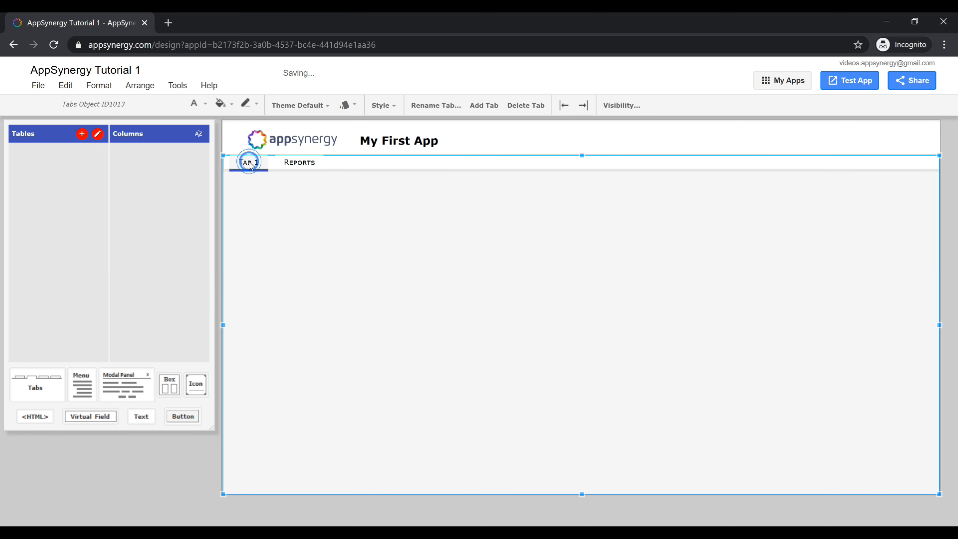
pyautogui.doubleClick(249, 163)
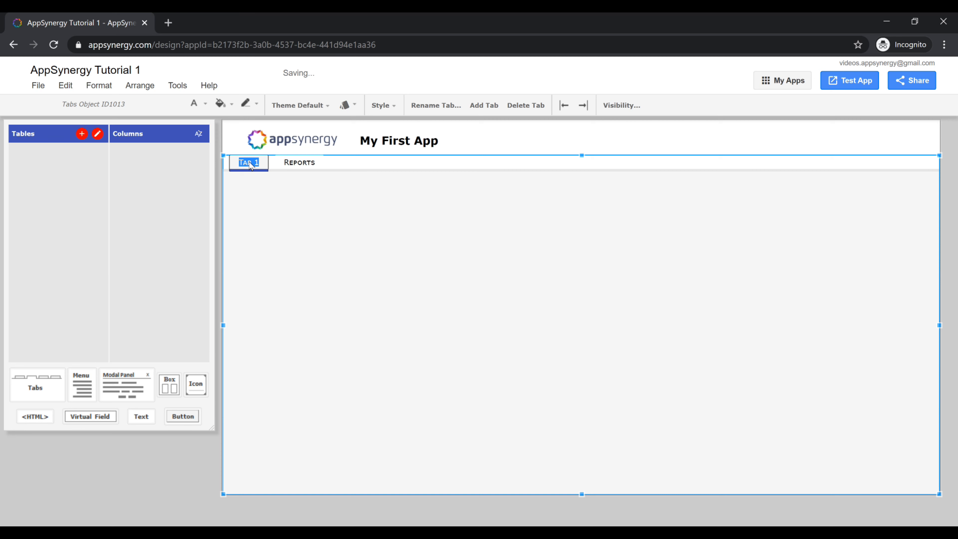
pyautogui.write('Customers')
pyautogui.press('Return')
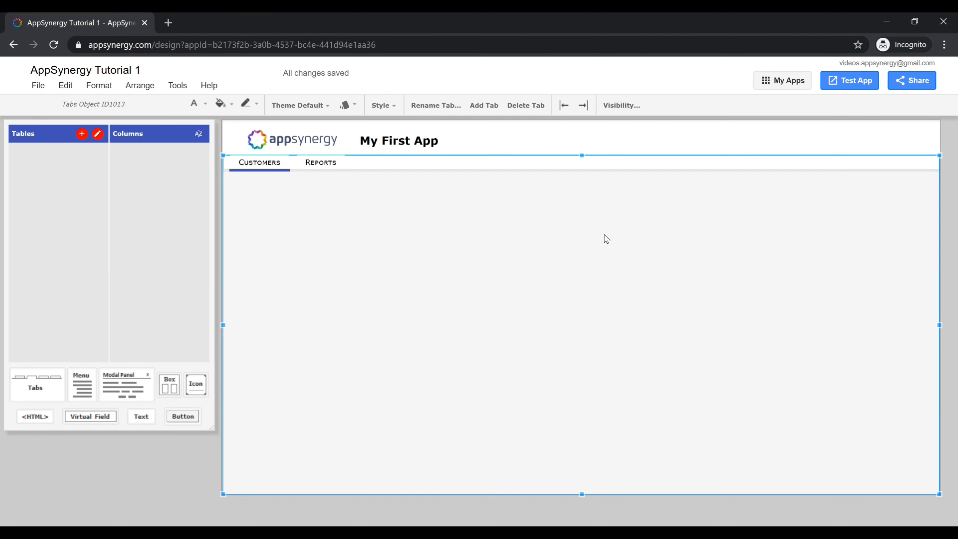
# Step: Start a new table of type Normal Database Table and name it "Customers"
pyautogui.click(81, 133)
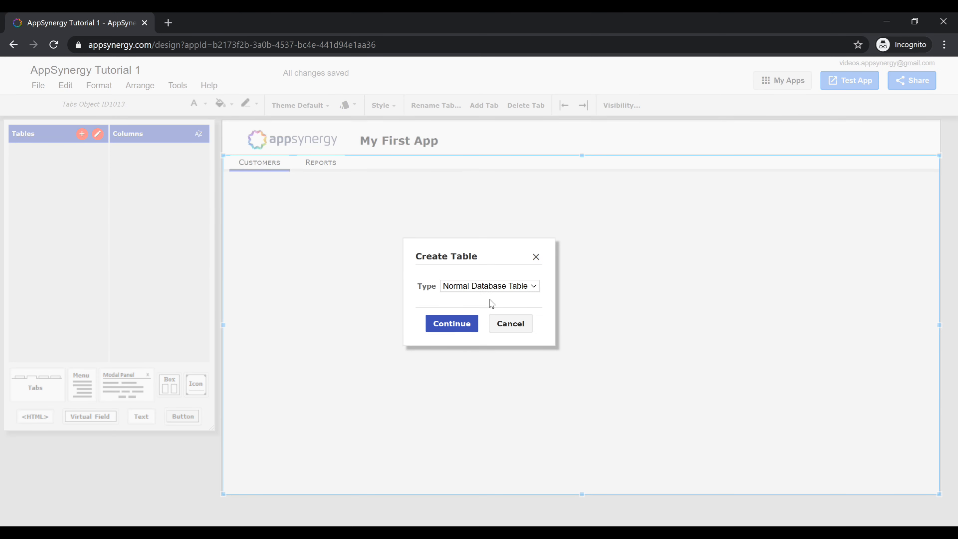
pyautogui.click(497, 289)
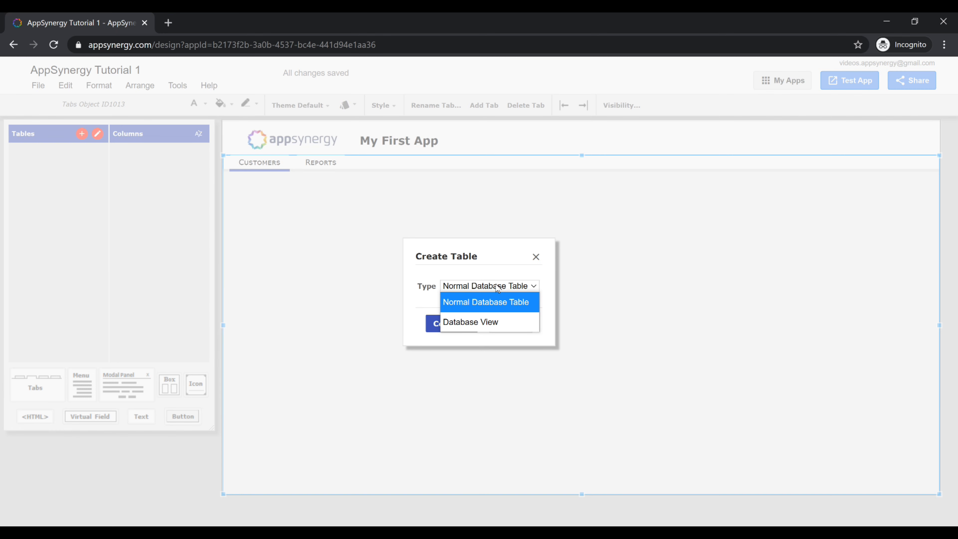
pyautogui.click(497, 286)
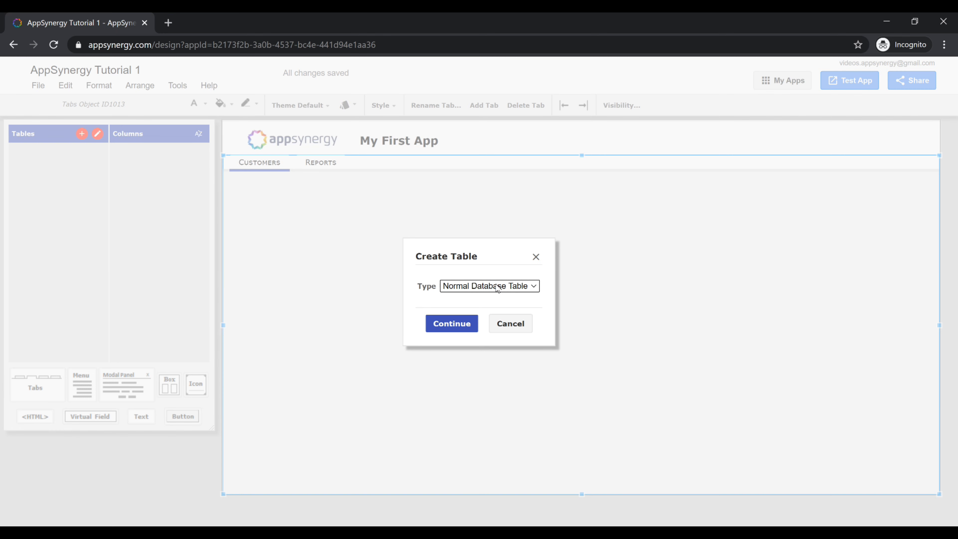
pyautogui.click(461, 325)
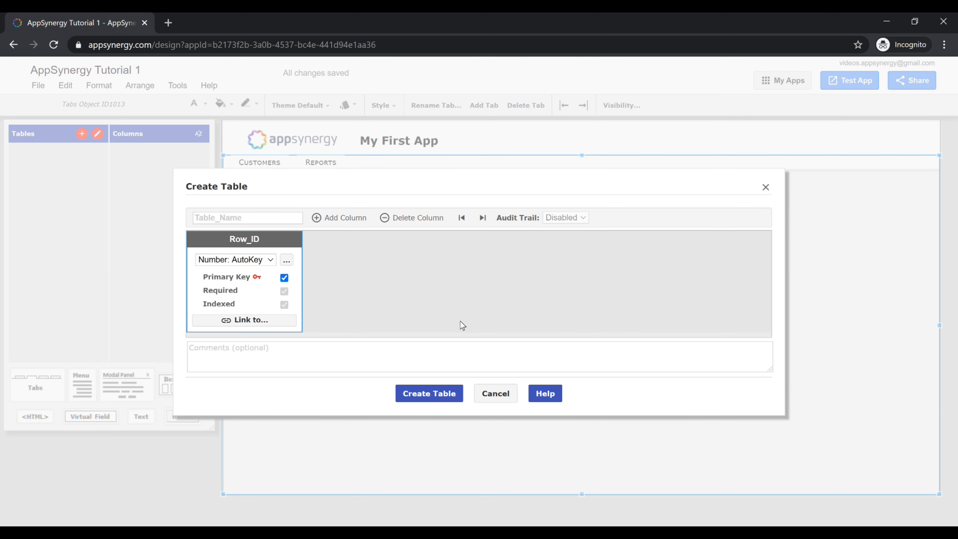
pyautogui.click(252, 221)
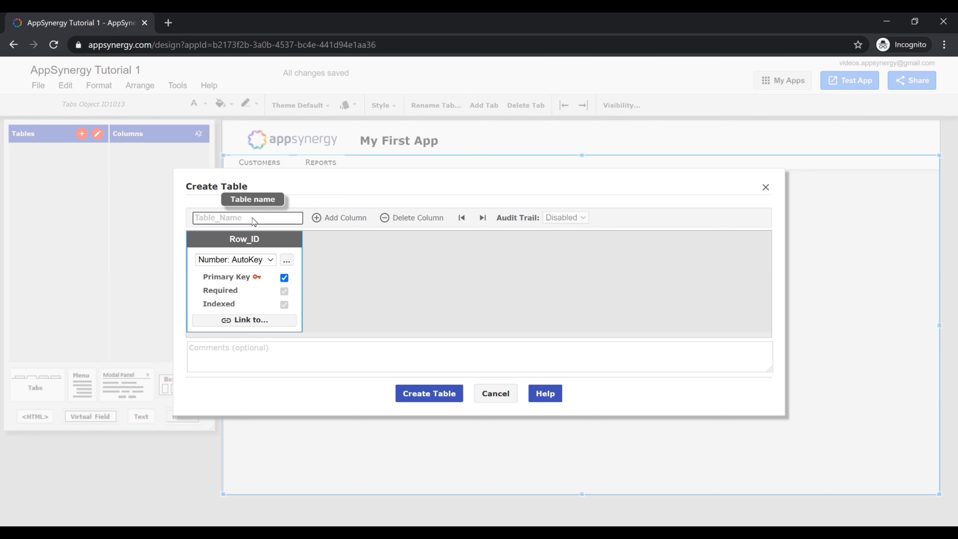
pyautogui.write('Customers')
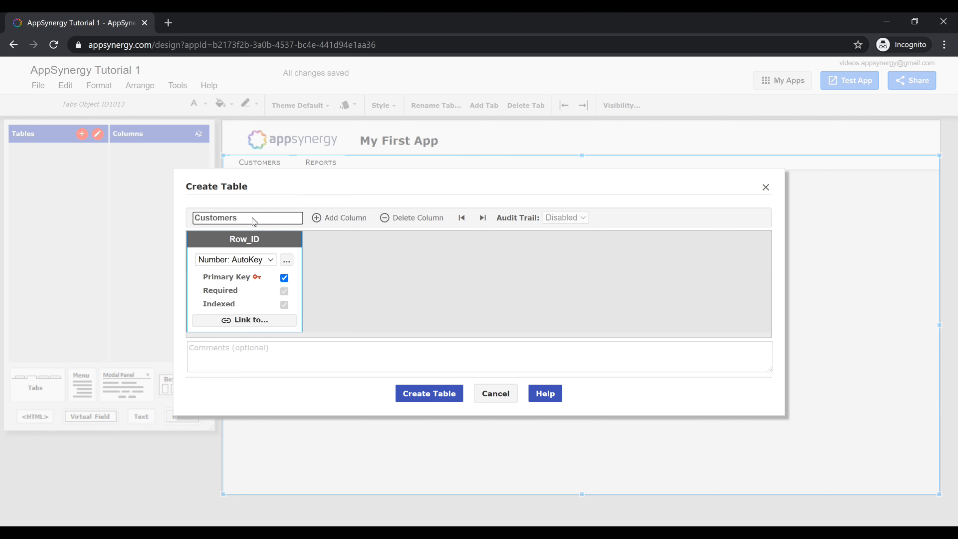
pyautogui.click(228, 279)
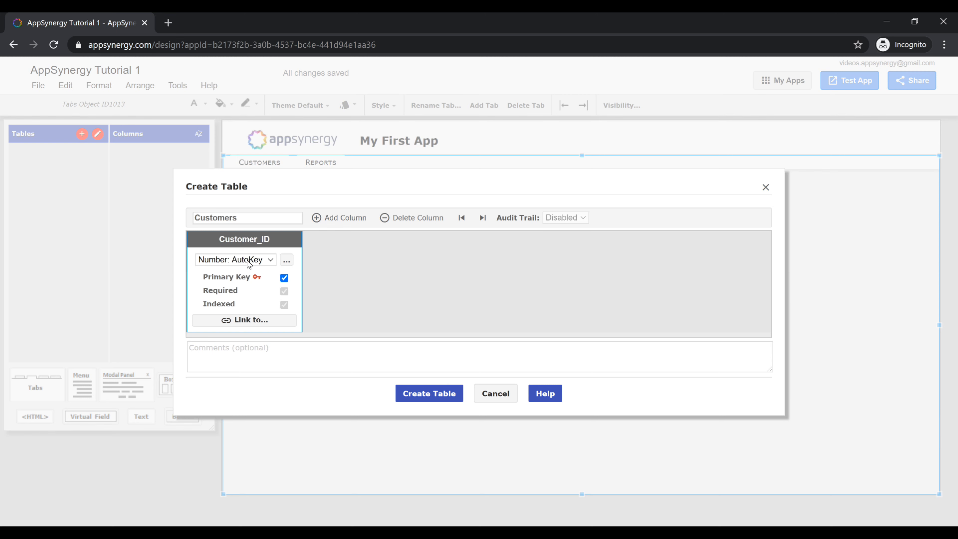
# Step: Add the columns Company_Name, Address and City to the Customers table
pyautogui.click(352, 219)
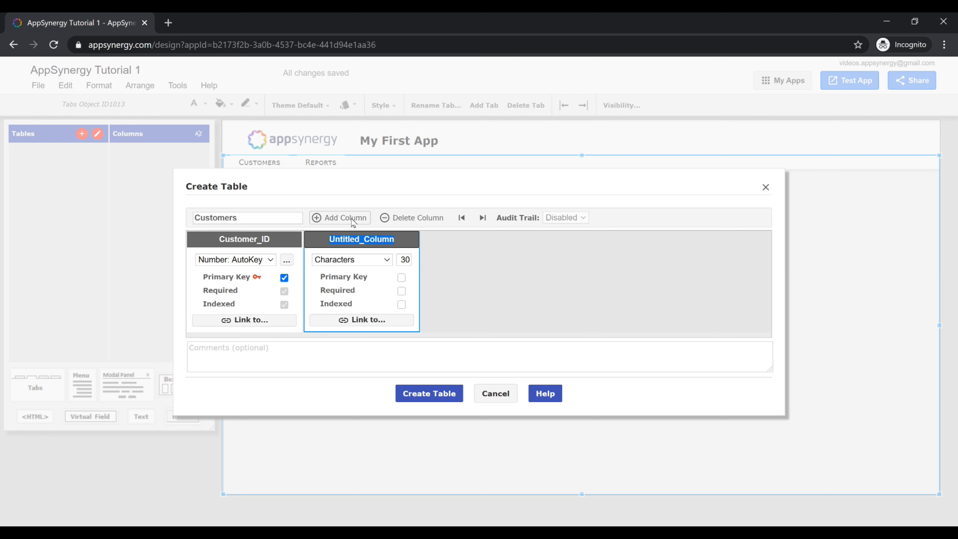
pyautogui.write('Company Name')
pyautogui.click(353, 218)
pyautogui.write('A')
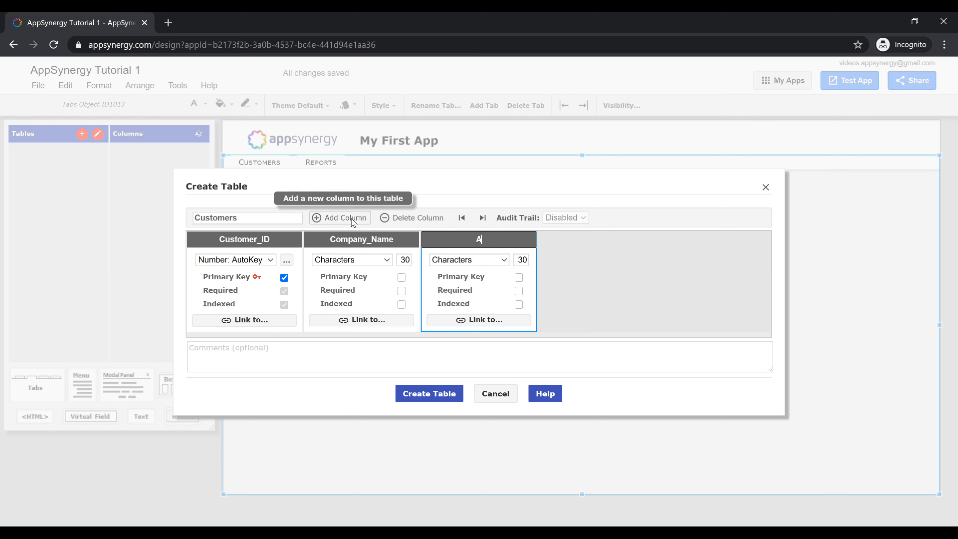
pyautogui.write('ddress')
pyautogui.click(353, 218)
pyautogui.write('City')
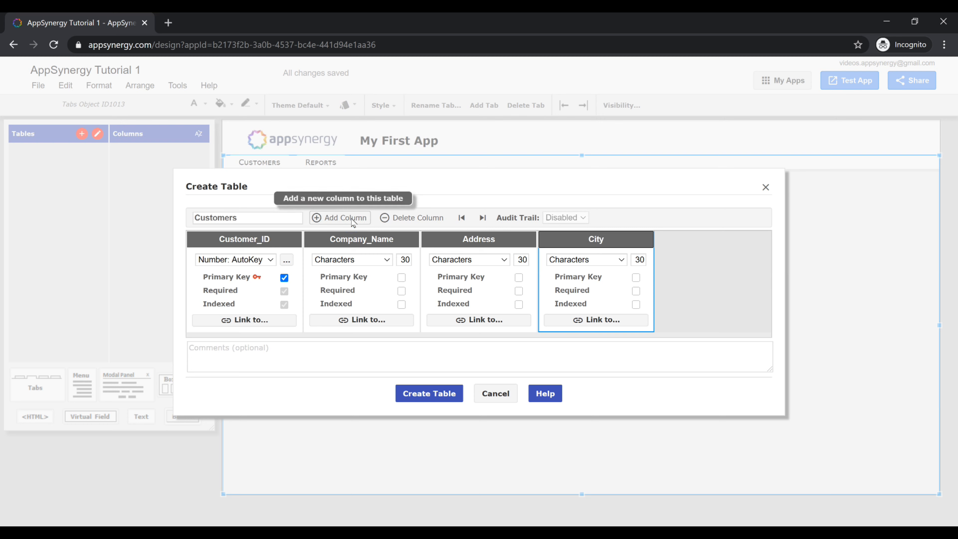
# Step: Add a State column to the Customers table with a length of 2 characters
pyautogui.click(353, 219)
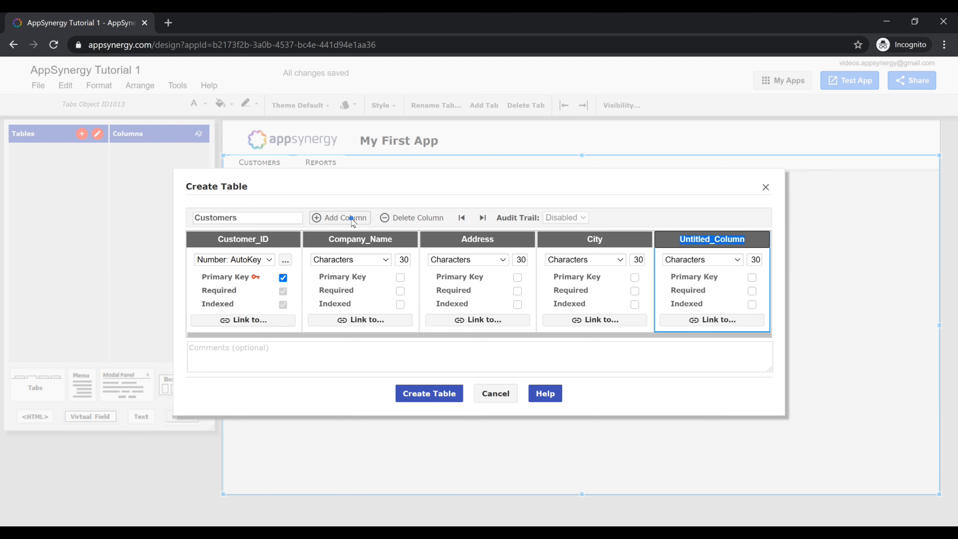
pyautogui.write('State')
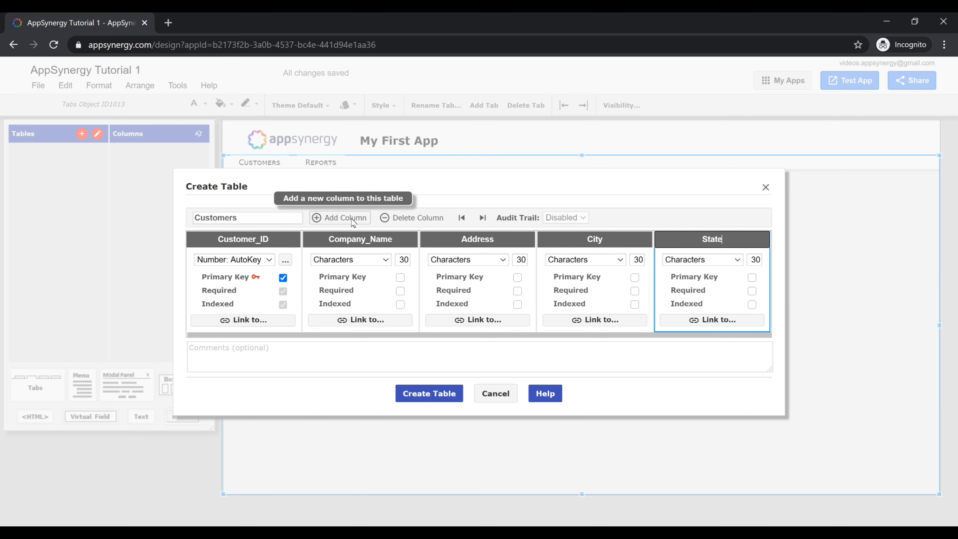
pyautogui.click(755, 259)
pyautogui.write('2')
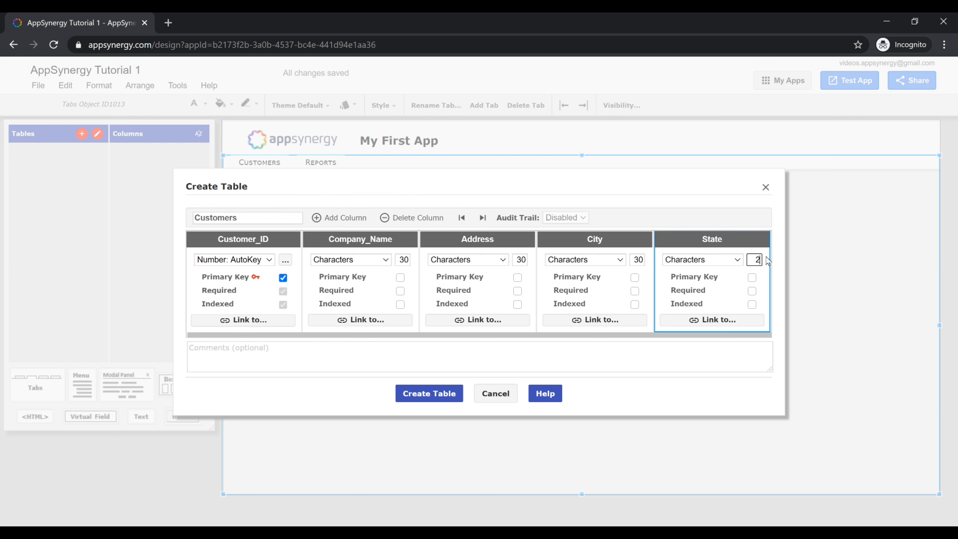
# Step: Add a Zip column to the Customers table with a length of 10 characters
pyautogui.click(335, 218)
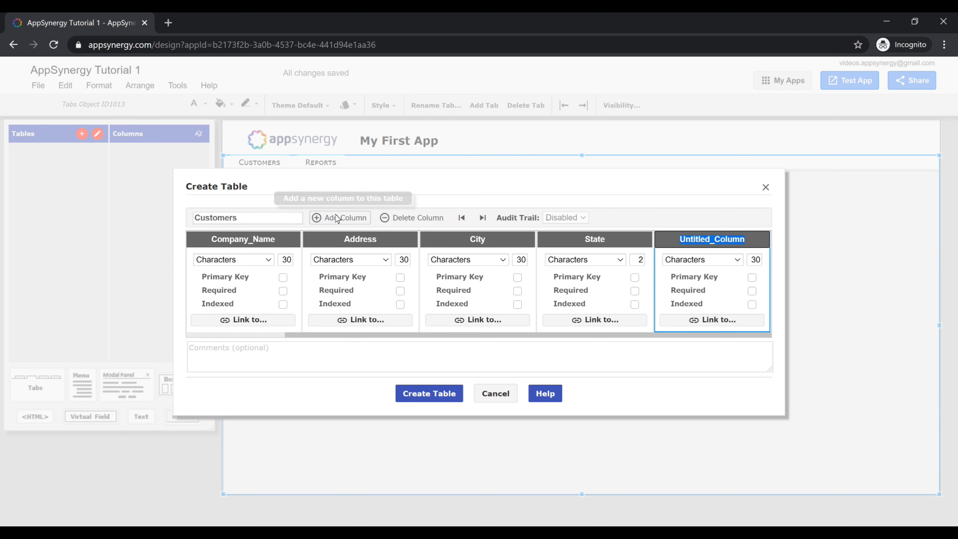
pyautogui.write('Zip')
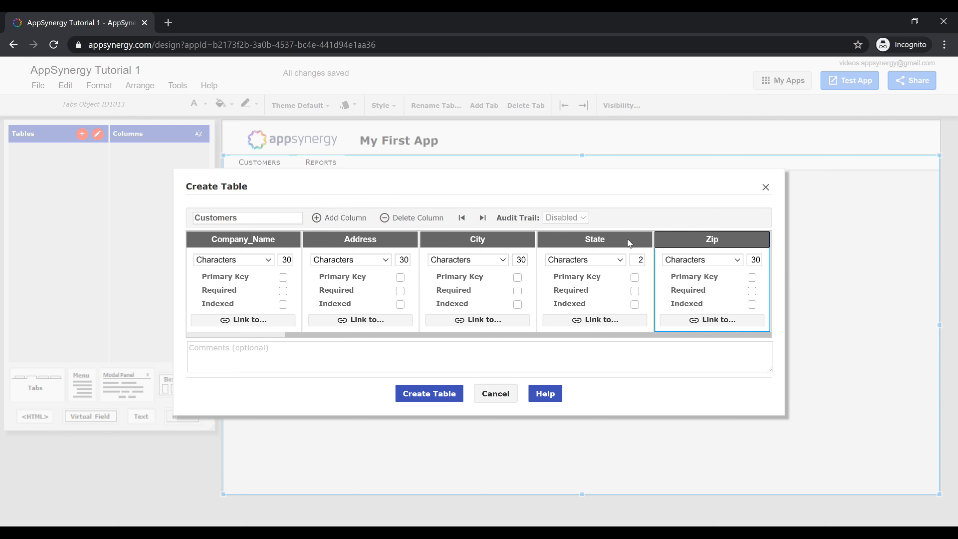
pyautogui.click(754, 260)
pyautogui.write('1')
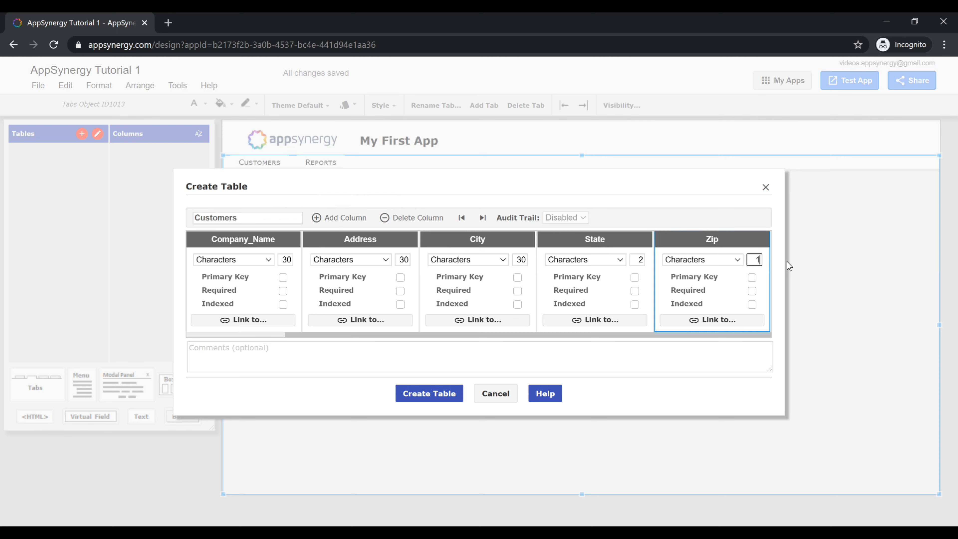
pyautogui.click(681, 278)
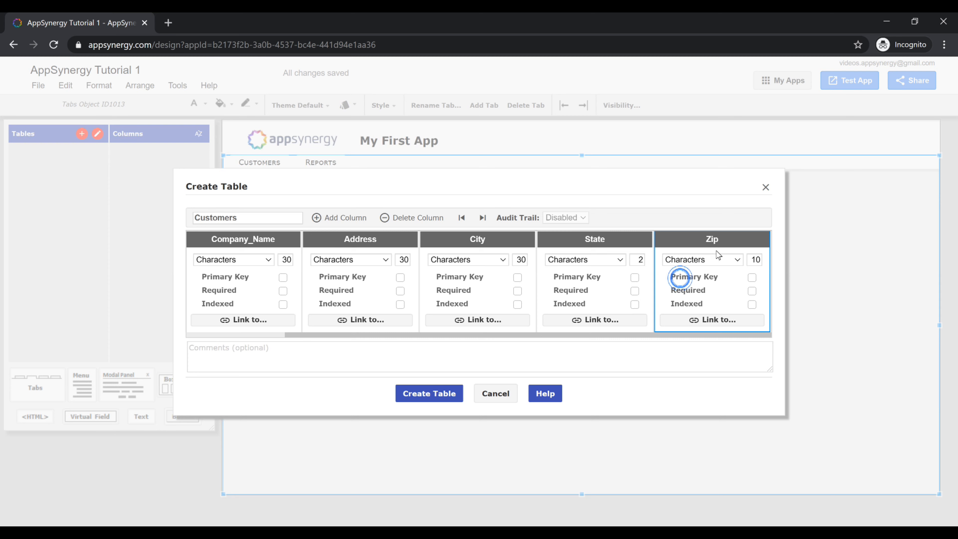
pyautogui.click(725, 259)
pyautogui.moveTo(749, 289); pyautogui.dragTo(752, 387)
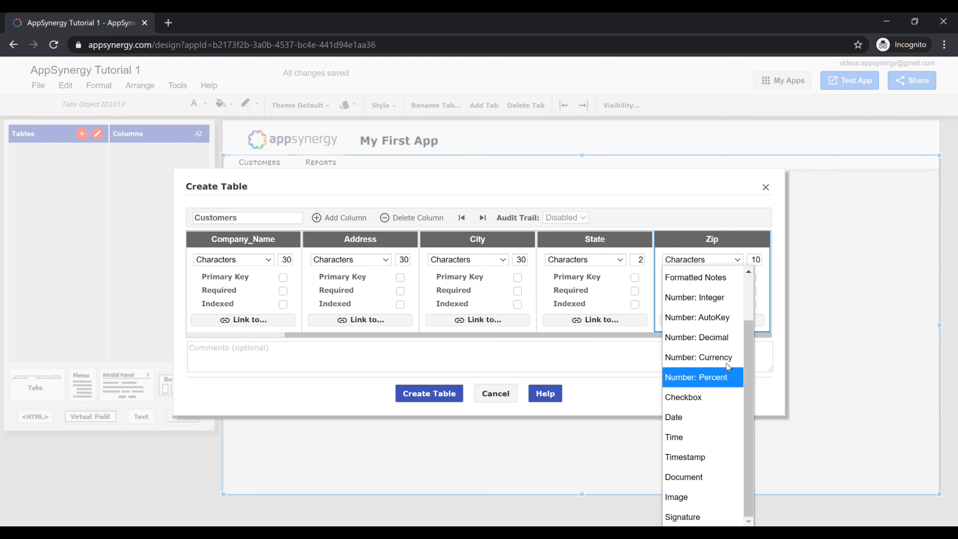
pyautogui.click(690, 210)
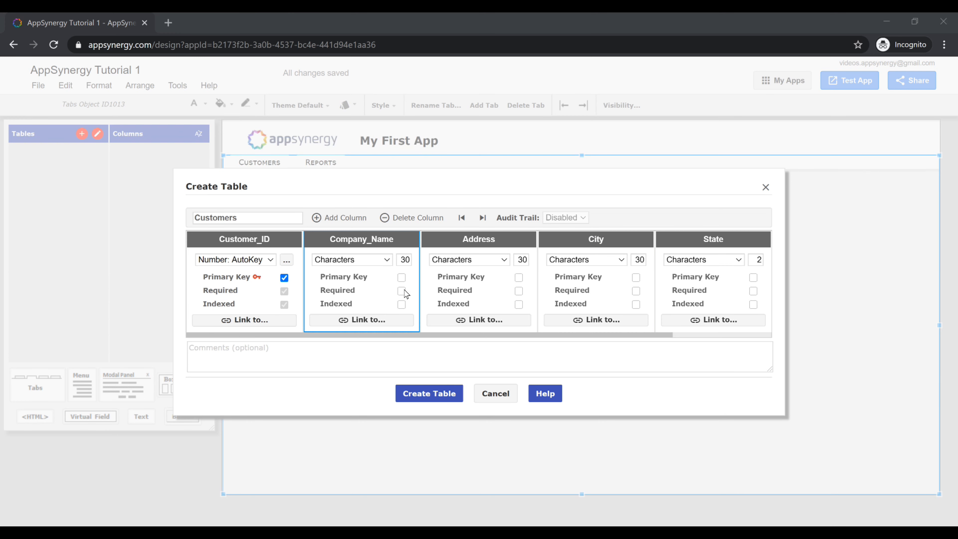
# Step: Make the Company_Name column required and create the Customers table
pyautogui.click(401, 291)
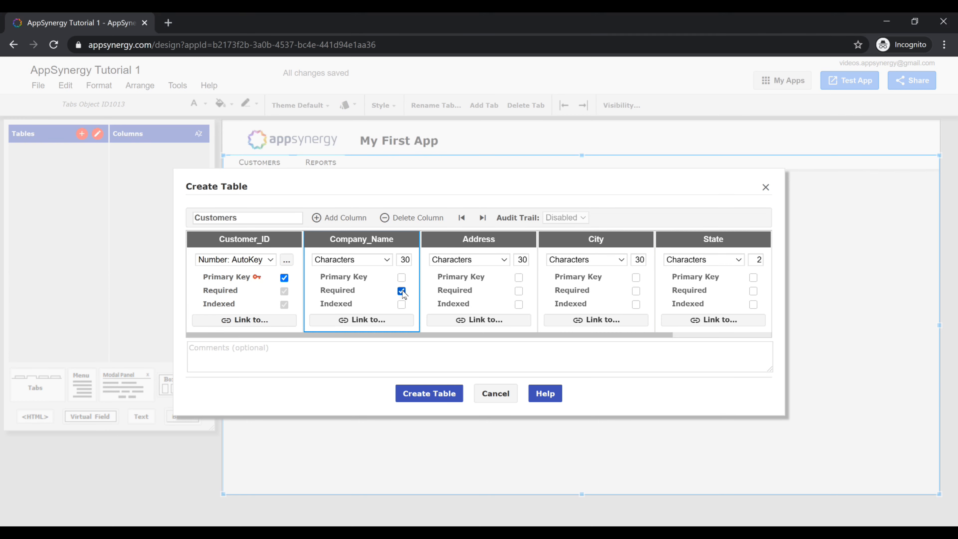
pyautogui.click(435, 395)
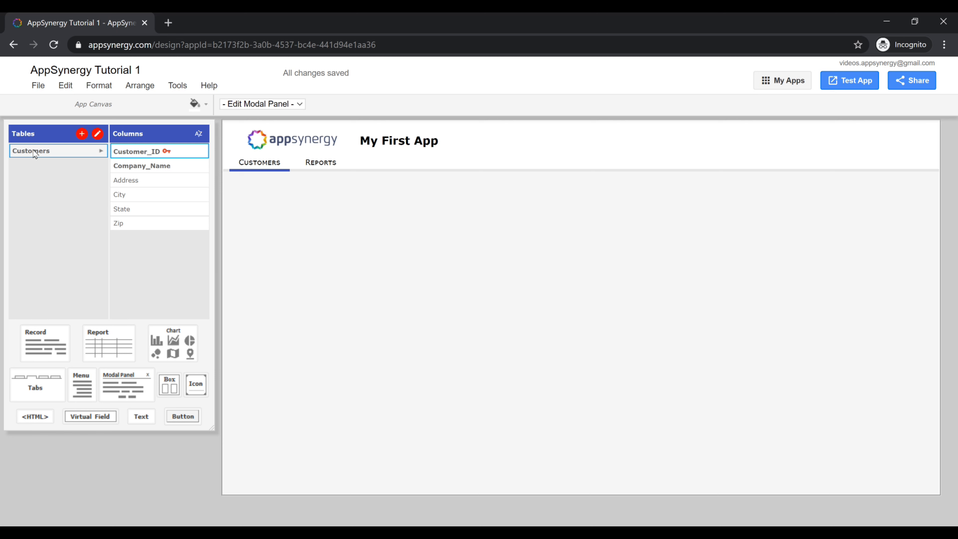
pyautogui.click(141, 179)
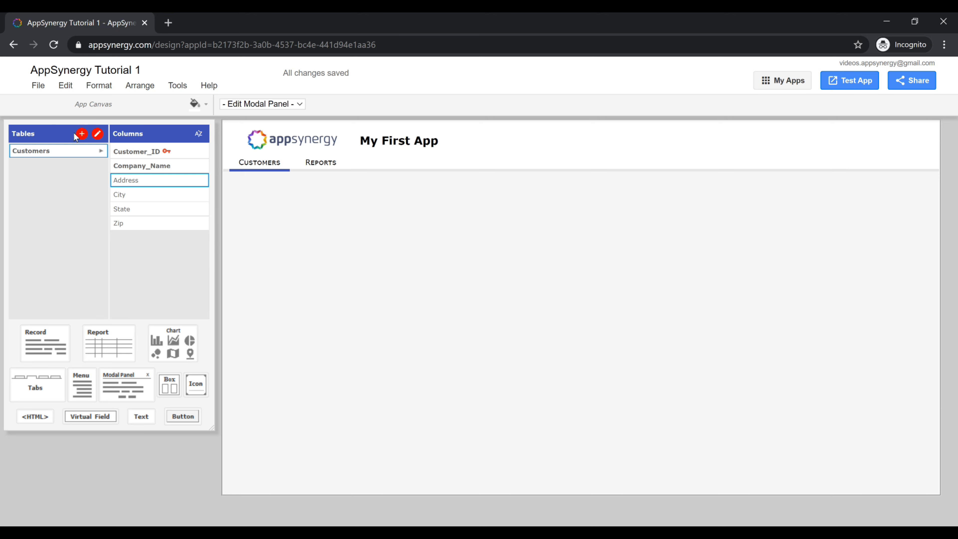
# Step: Start another table of type Normal Database Table and name it "Products"
pyautogui.click(81, 133)
pyautogui.click(438, 319)
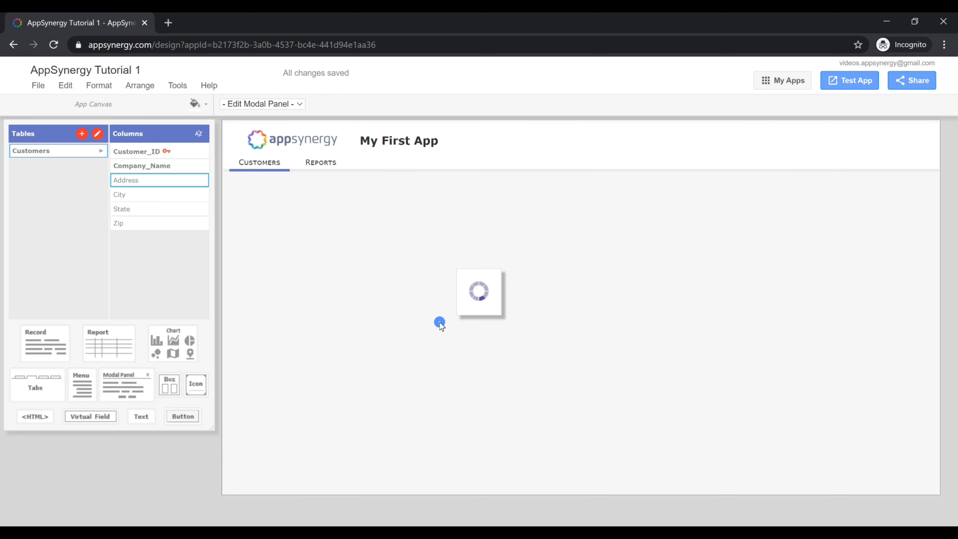
pyautogui.click(219, 217)
pyautogui.write('Products')
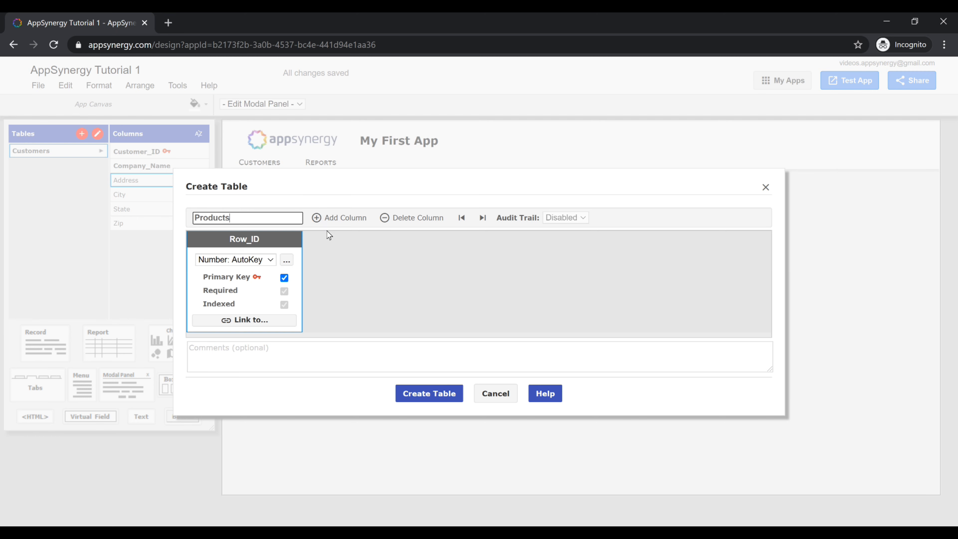
# Step: Add a Name column and a Price column of type Number: Currency to the Products table
pyautogui.click(341, 218)
pyautogui.write('Name')
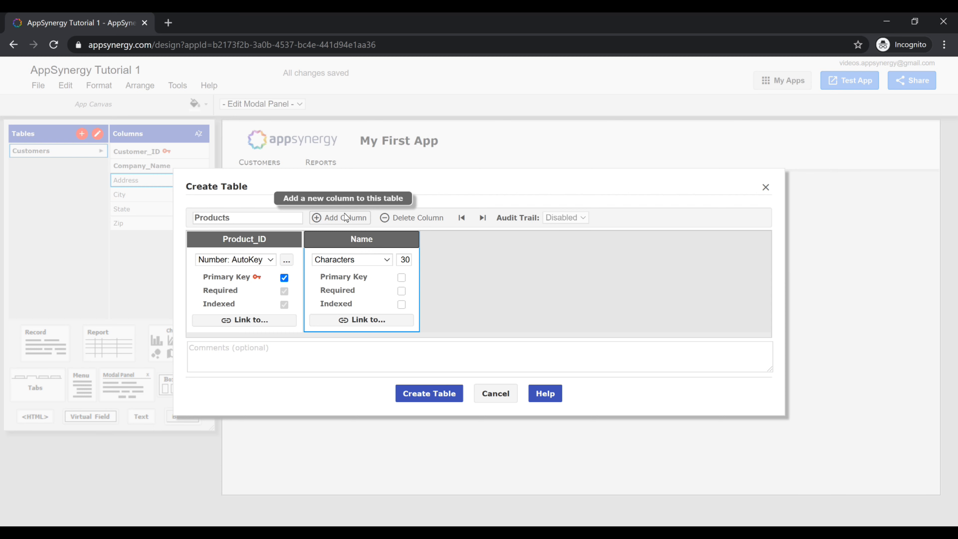
pyautogui.click(346, 217)
pyautogui.write('Price')
pyautogui.click(495, 259)
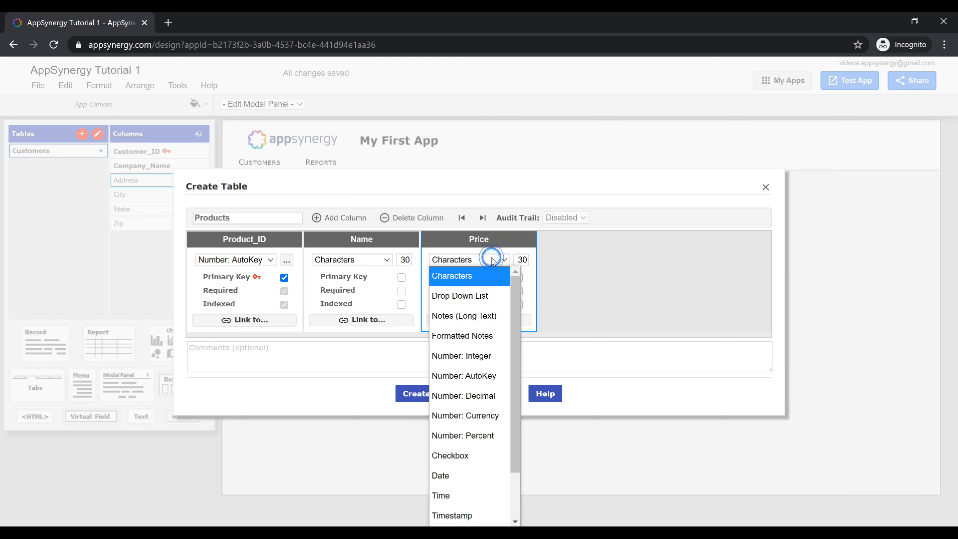
pyautogui.click(487, 415)
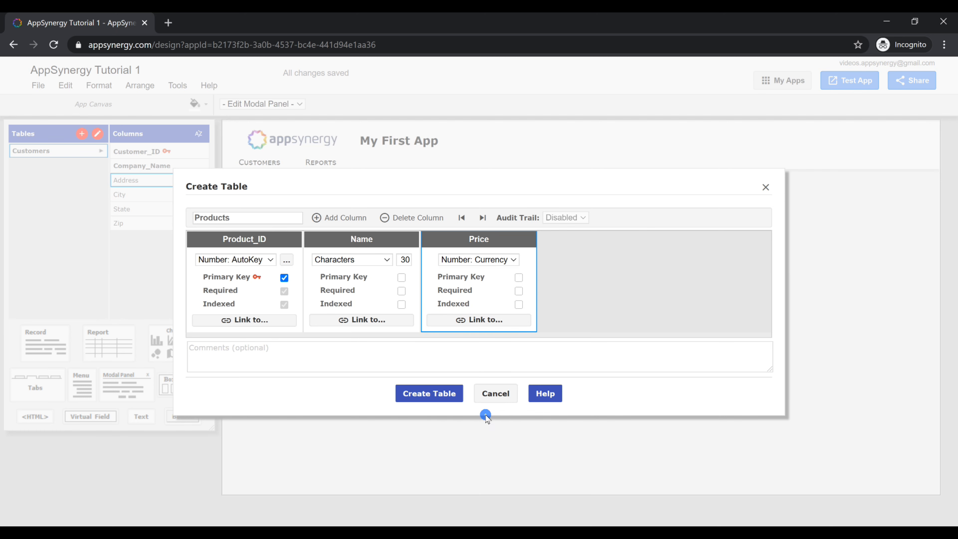
# Step: Add a Photos column of type Image and create the Products table
pyautogui.click(359, 219)
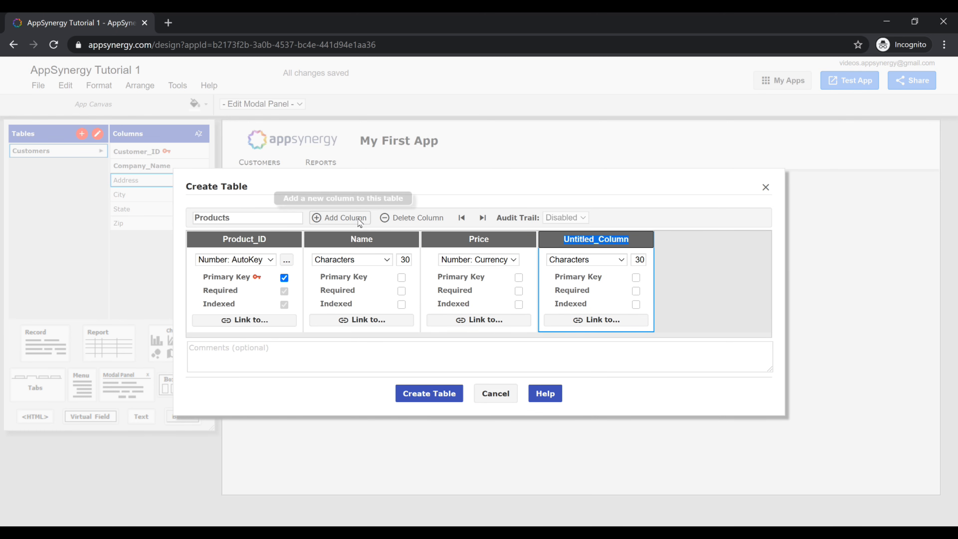
pyautogui.write('Photos')
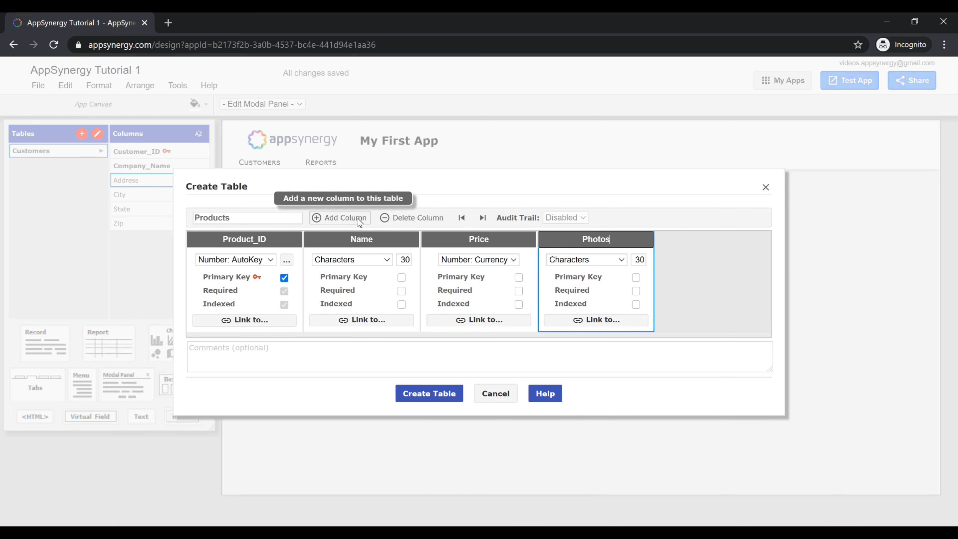
pyautogui.click(612, 264)
pyautogui.scroll(-1, 608, 377)
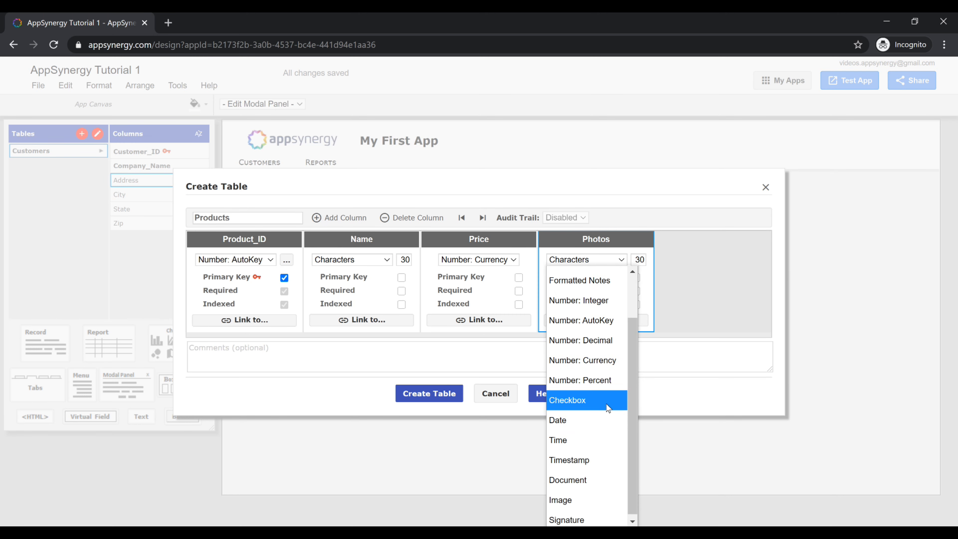
pyautogui.click(592, 498)
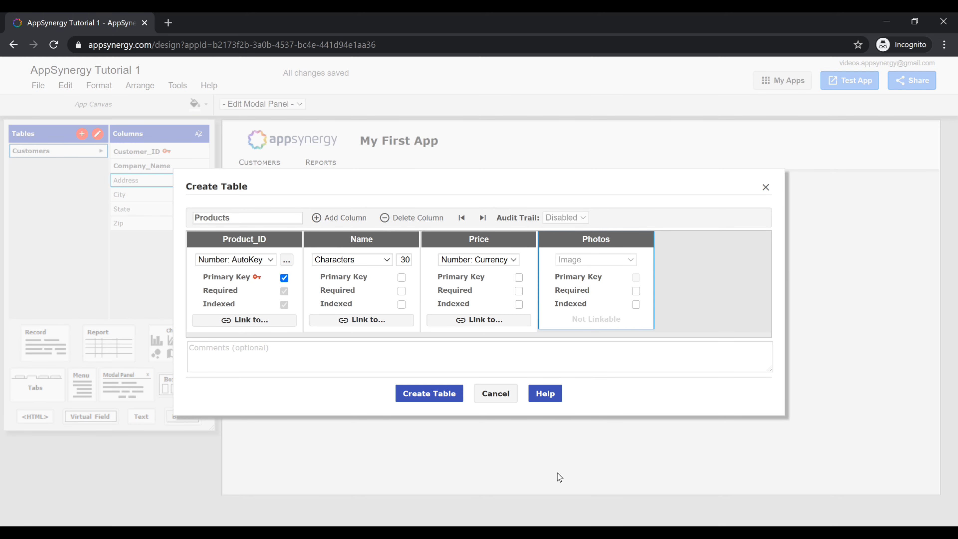
pyautogui.click(441, 397)
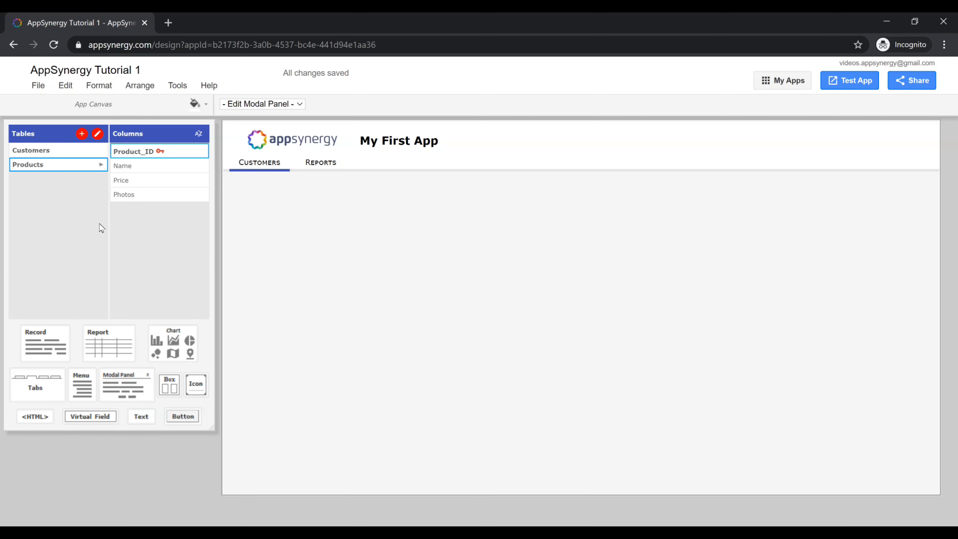
# Step: Start a third table of type Normal Database Table and name it "Orders"
pyautogui.click(82, 133)
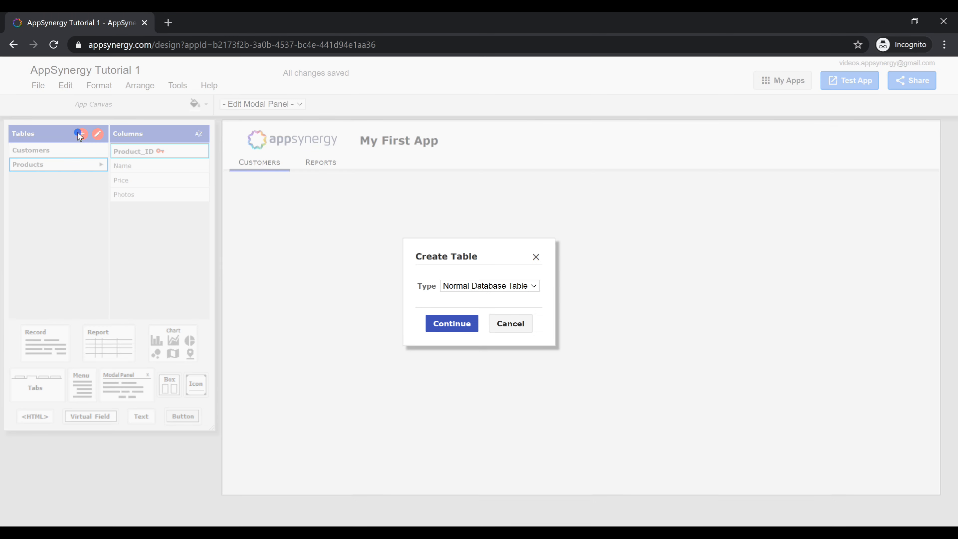
pyautogui.click(436, 324)
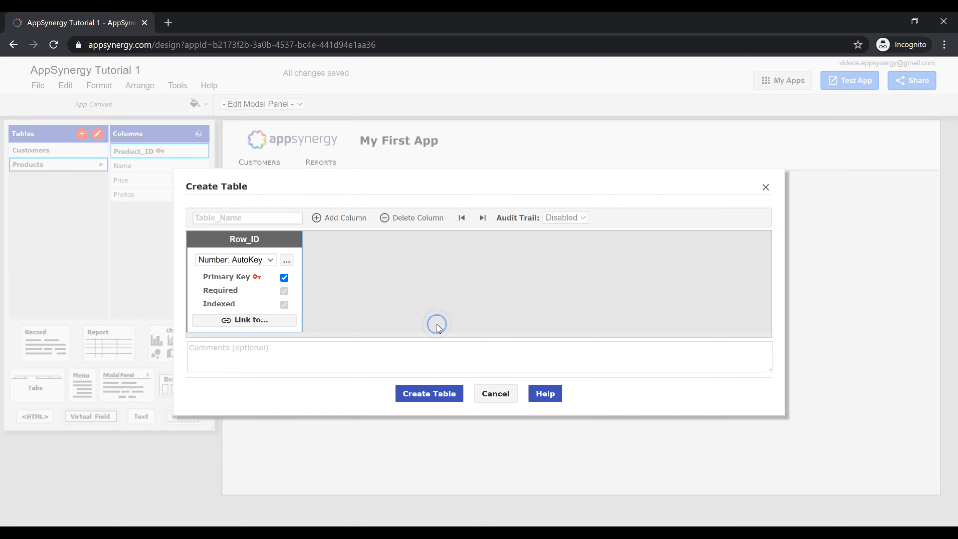
pyautogui.click(249, 218)
pyautogui.write('Orders')
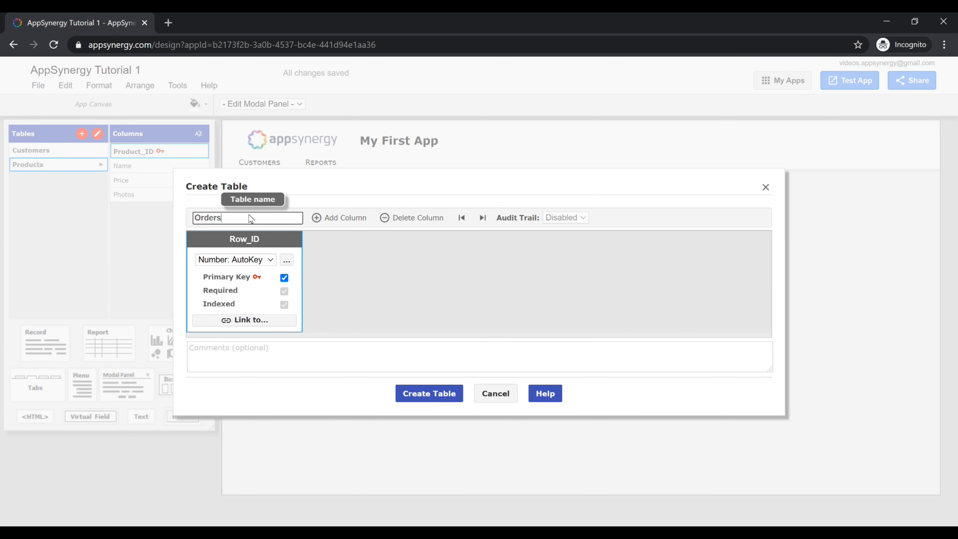
# Step: Add a Customer_ID column of type Number: AutoKey to the Orders table
pyautogui.click(334, 218)
pyautogui.write('Customer ID')
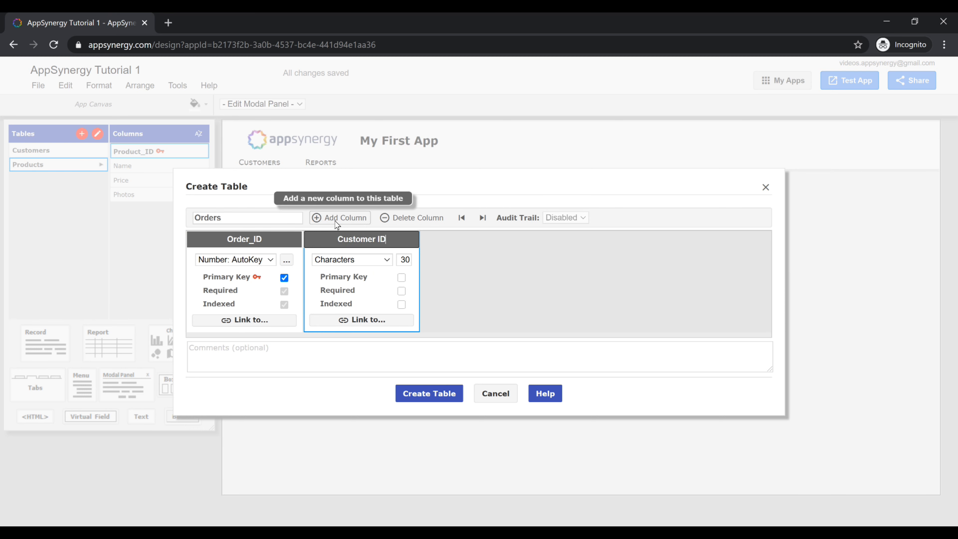
pyautogui.click(376, 260)
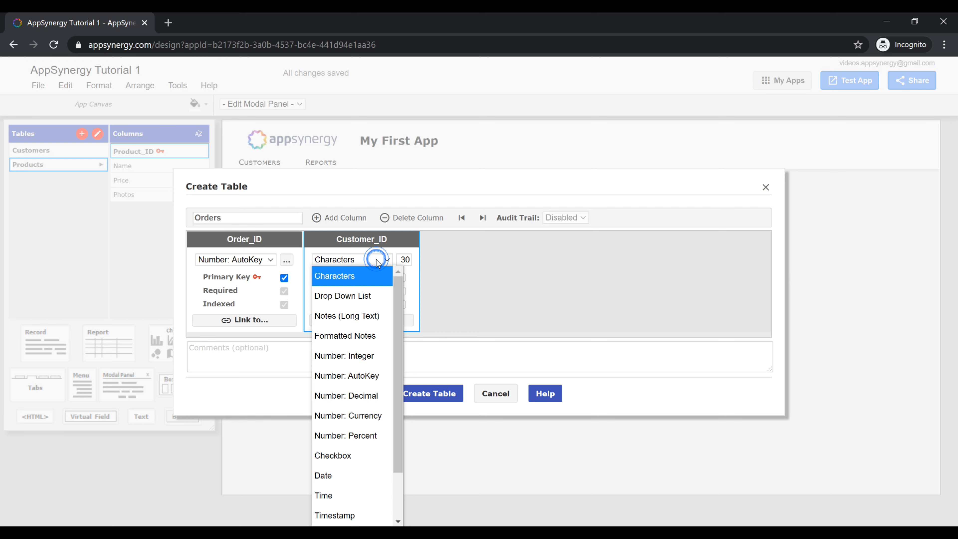
pyautogui.click(363, 373)
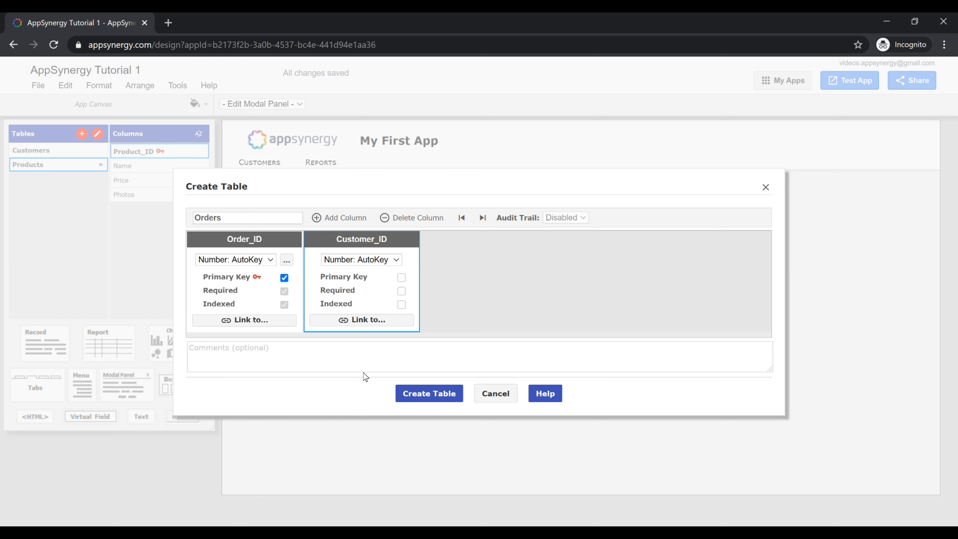
# Step: Link the Customer_ID column of Orders to the parent column Customer_ID in the Customers table
pyautogui.click(368, 323)
pyautogui.click(458, 257)
pyautogui.click(456, 291)
pyautogui.click(456, 270)
pyautogui.click(456, 306)
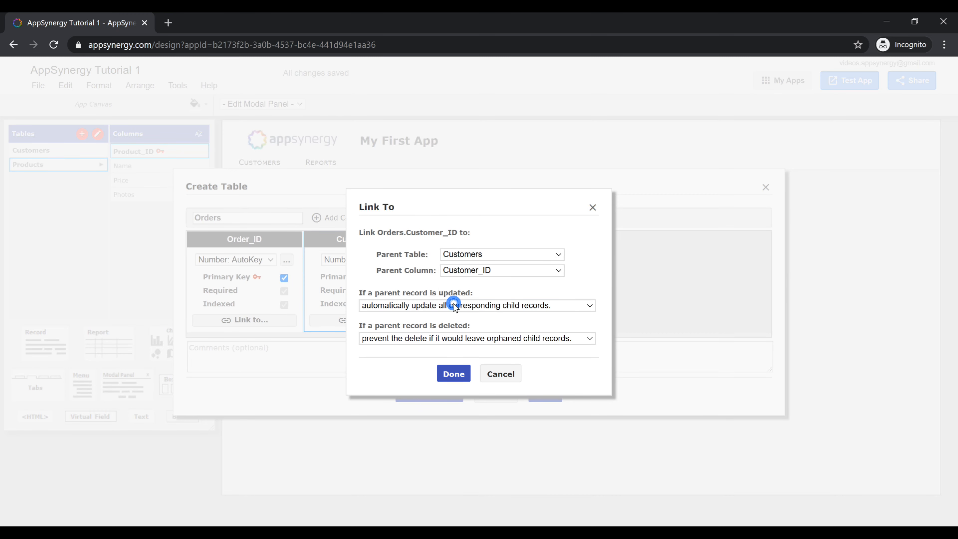
pyautogui.click(453, 374)
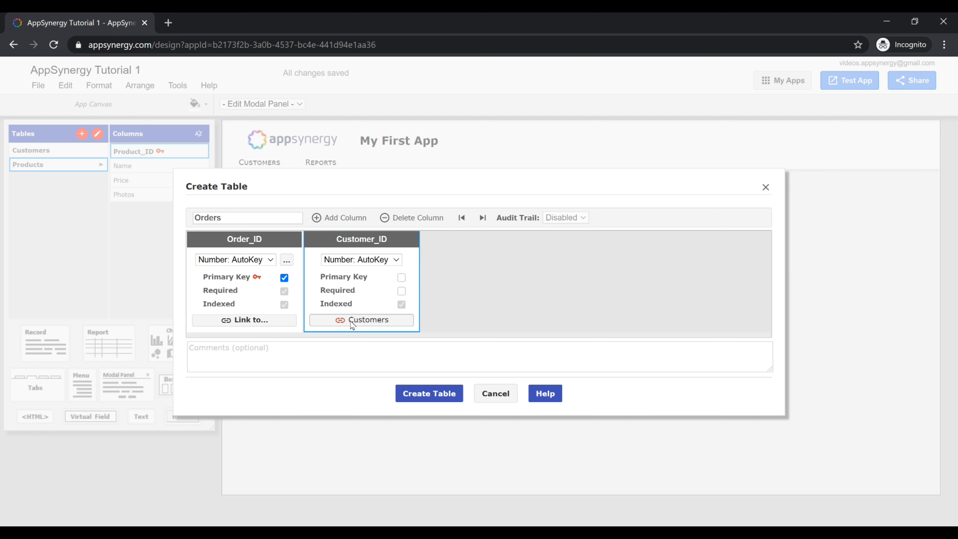
# Step: Add an Order_Date column of type Date to the Orders table
pyautogui.click(337, 214)
pyautogui.write('Order Date')
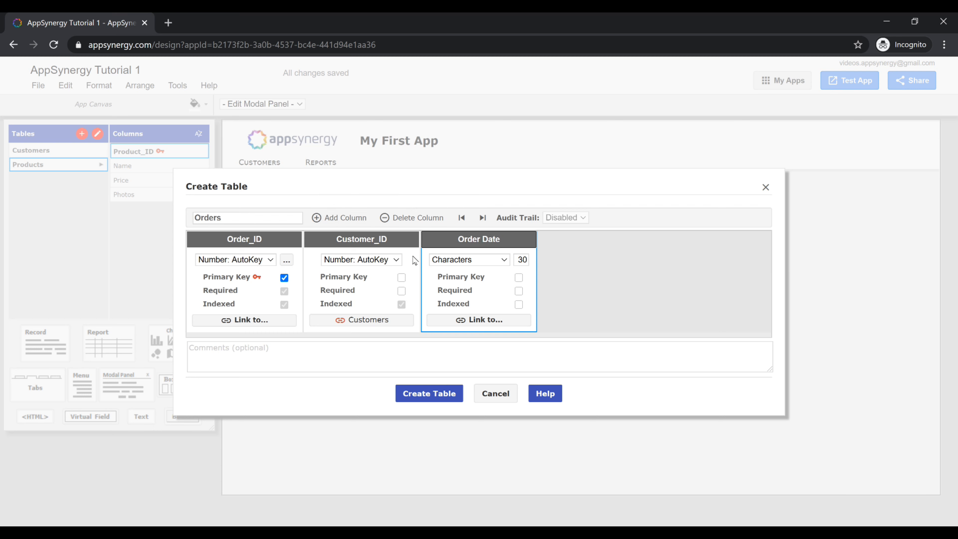
pyautogui.click(453, 259)
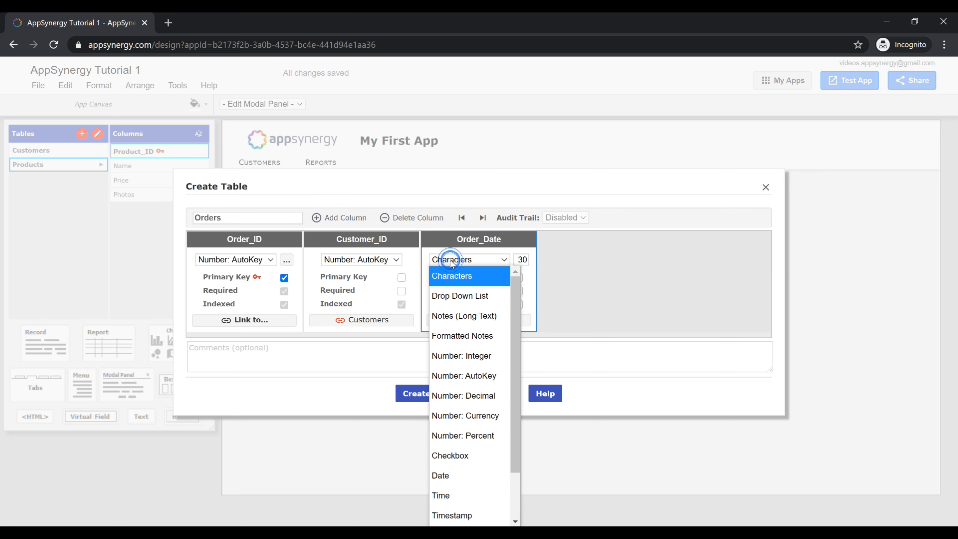
pyautogui.click(463, 475)
# Step: Add an Order_Total column of type Number: Currency to the Orders table
pyautogui.click(340, 220)
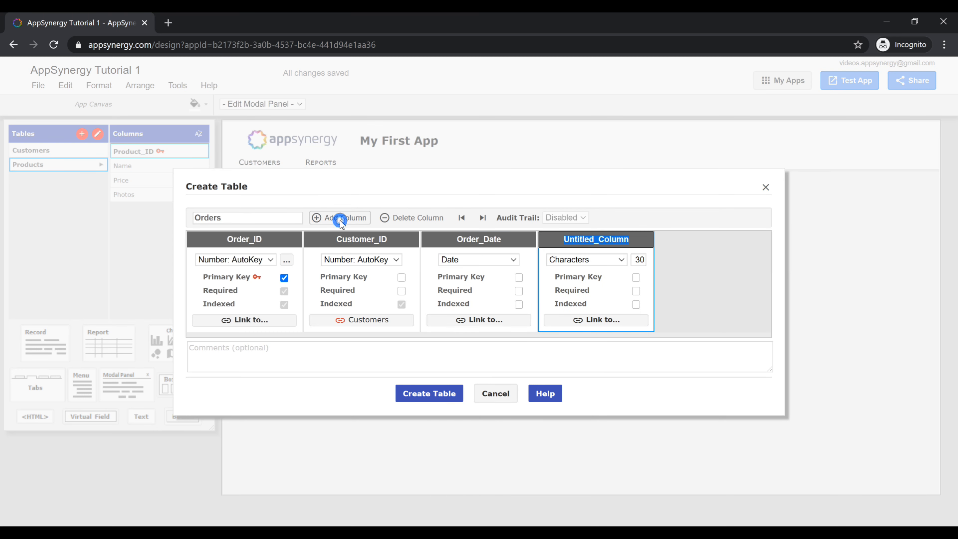
pyautogui.write('Order Total')
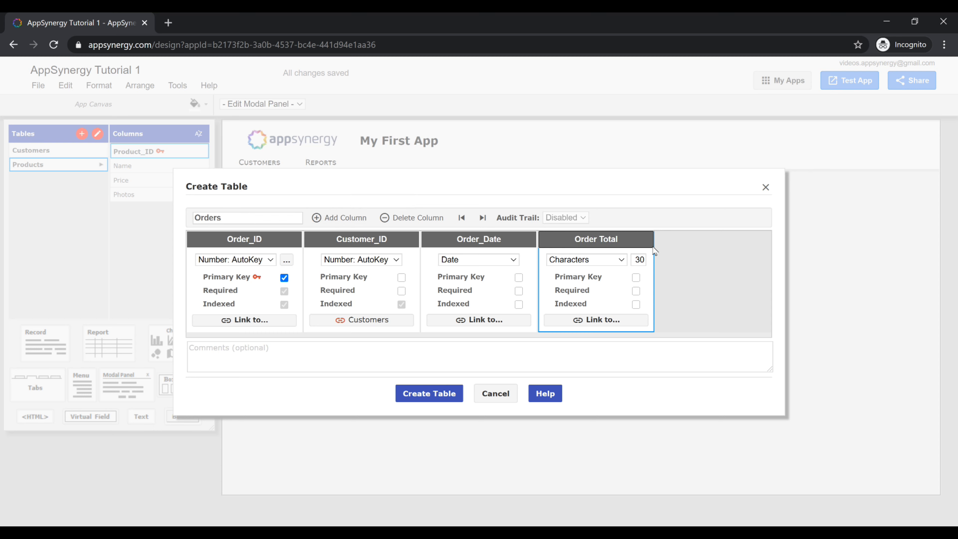
pyautogui.click(619, 260)
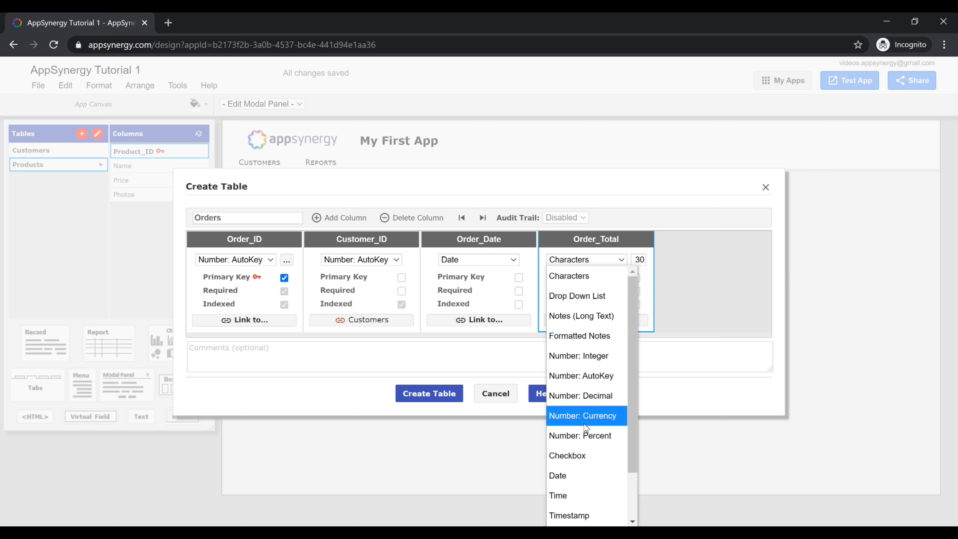
pyautogui.click(583, 415)
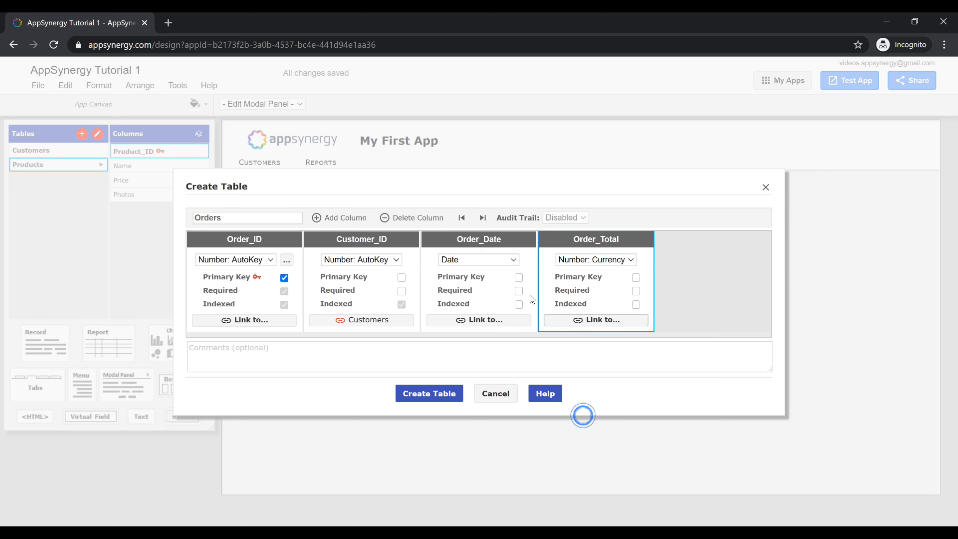
# Step: Add a Status column of type Drop Down List to the Orders table
pyautogui.click(333, 223)
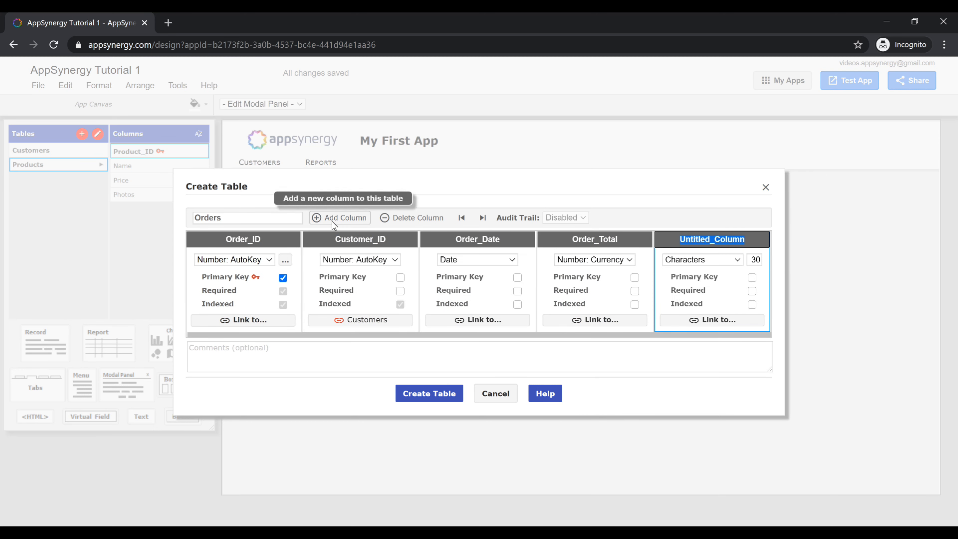
pyautogui.write('Status')
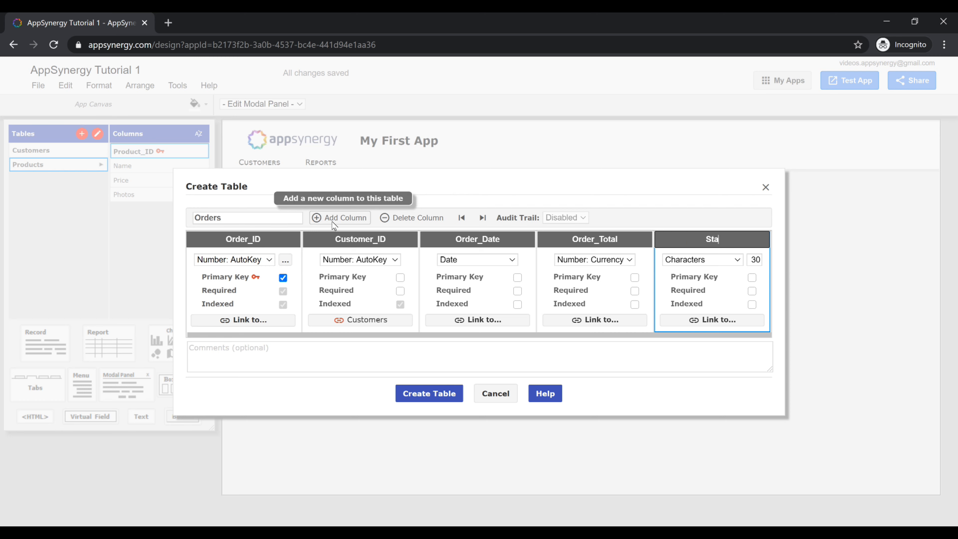
pyautogui.click(732, 259)
pyautogui.click(721, 295)
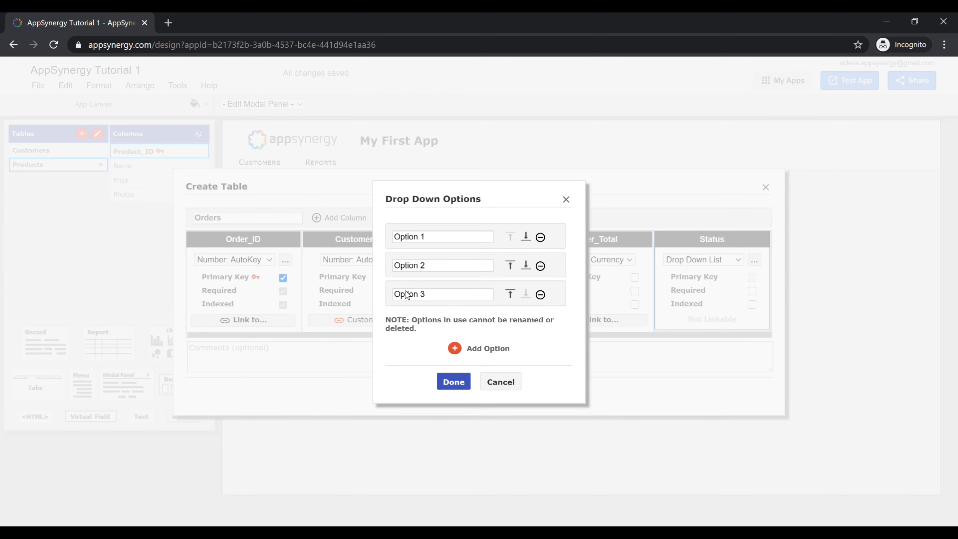
# Step: Set the Status drop-down options to New, InProcess and Shipped, and create the Orders table
pyautogui.tripleClick(456, 234)
pyautogui.write('New')
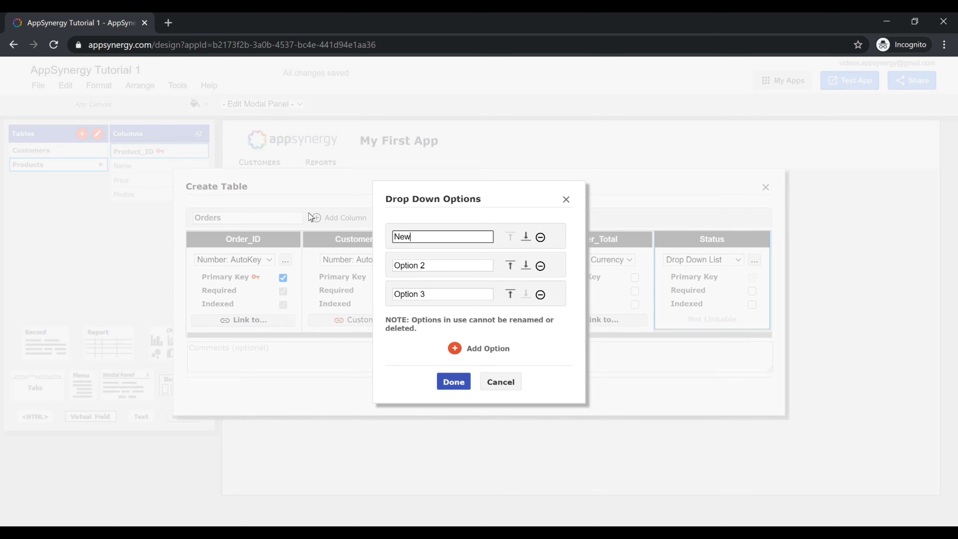
pyautogui.tripleClick(442, 261)
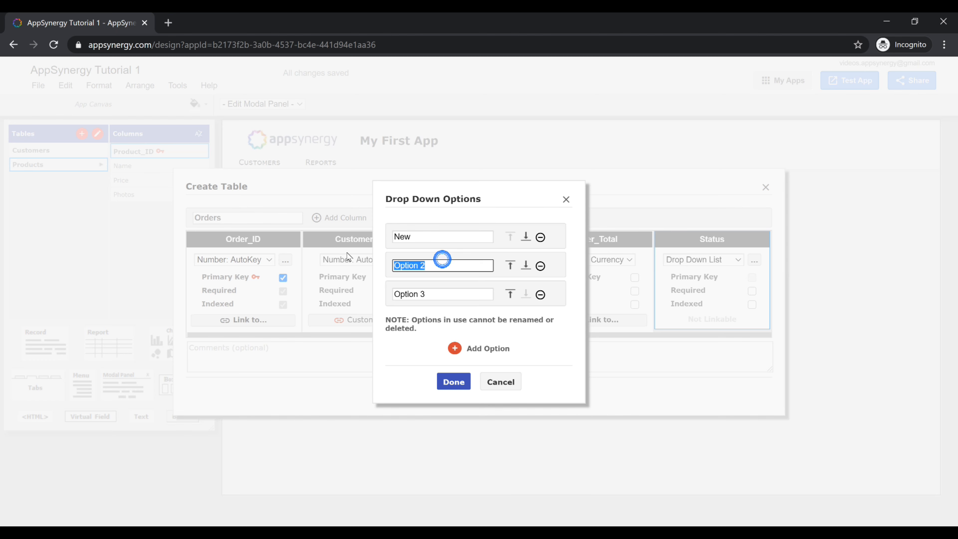
pyautogui.write('InProcess')
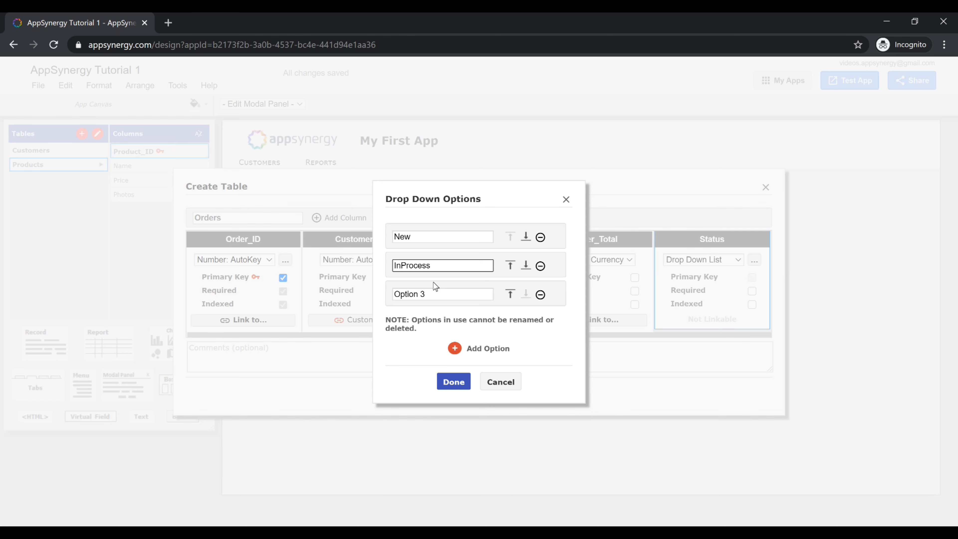
pyautogui.tripleClick(430, 293)
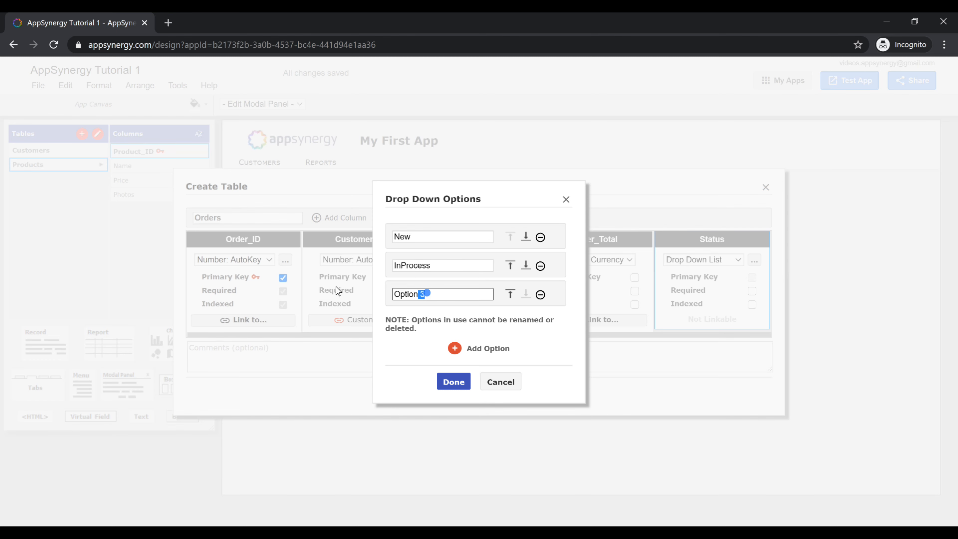
pyautogui.write('Shipped')
pyautogui.click(453, 381)
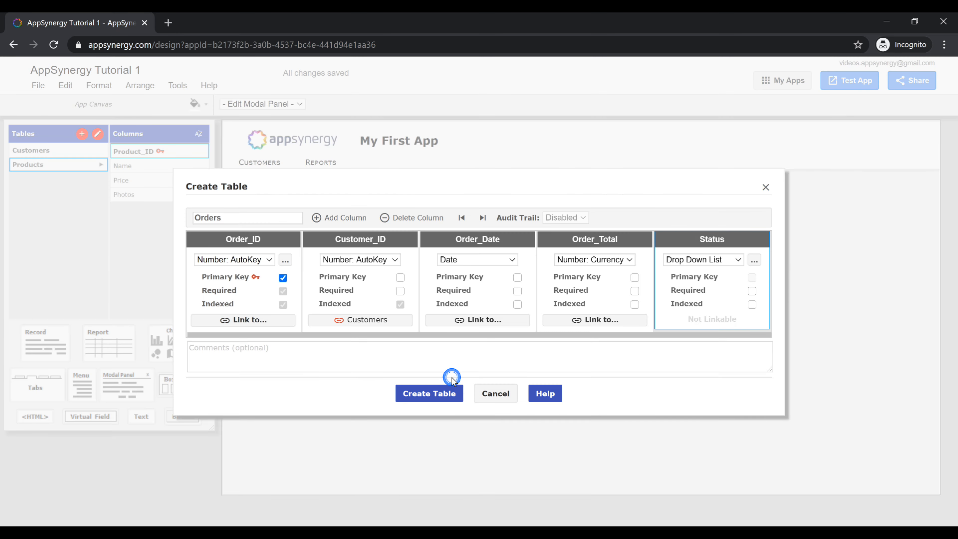
pyautogui.click(441, 392)
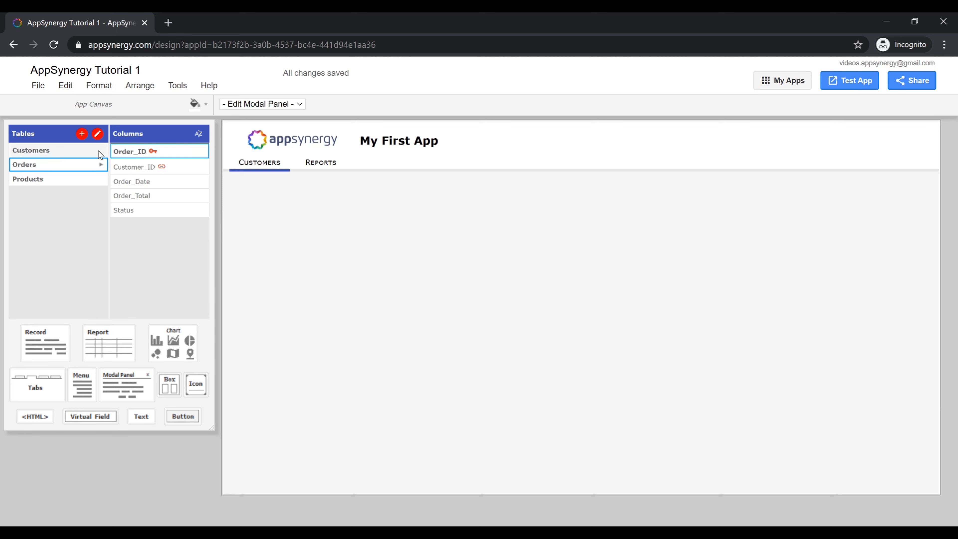
# Step: Start a fourth database table and name it "Order Lines"
pyautogui.click(81, 133)
pyautogui.click(452, 324)
pyautogui.click(289, 218)
pyautogui.write('Order')
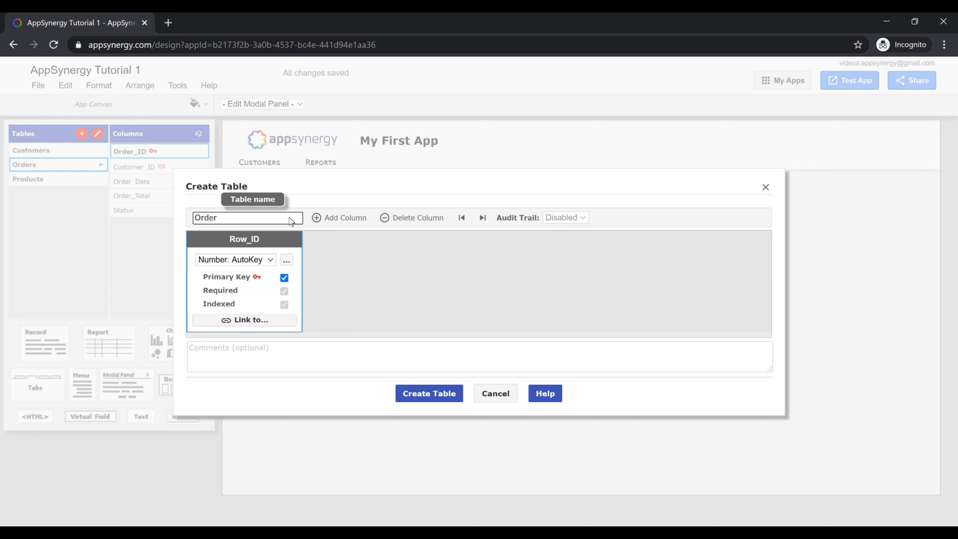
pyautogui.write(' Lines')
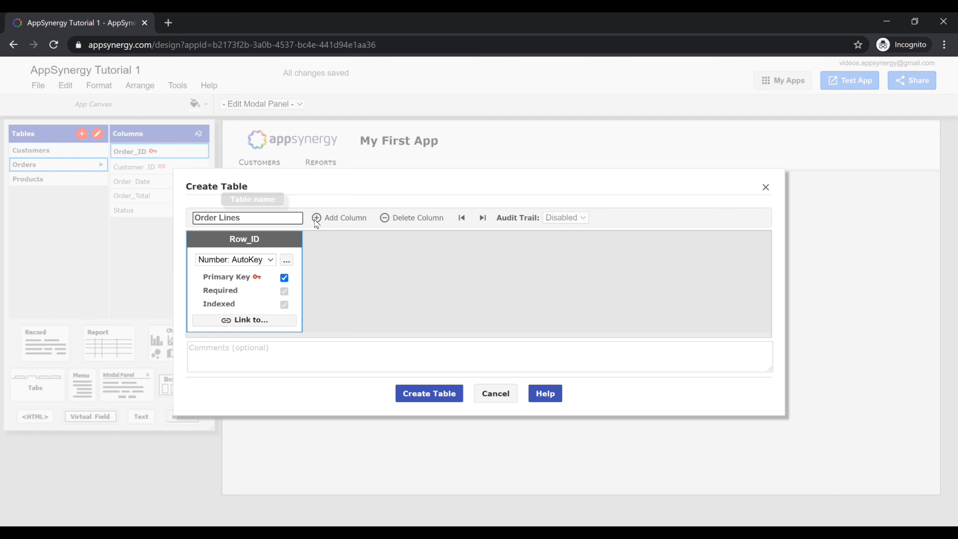
# Step: Add an Order_ID column of type Number: AutoKey to the Order_Lines table
pyautogui.click(342, 218)
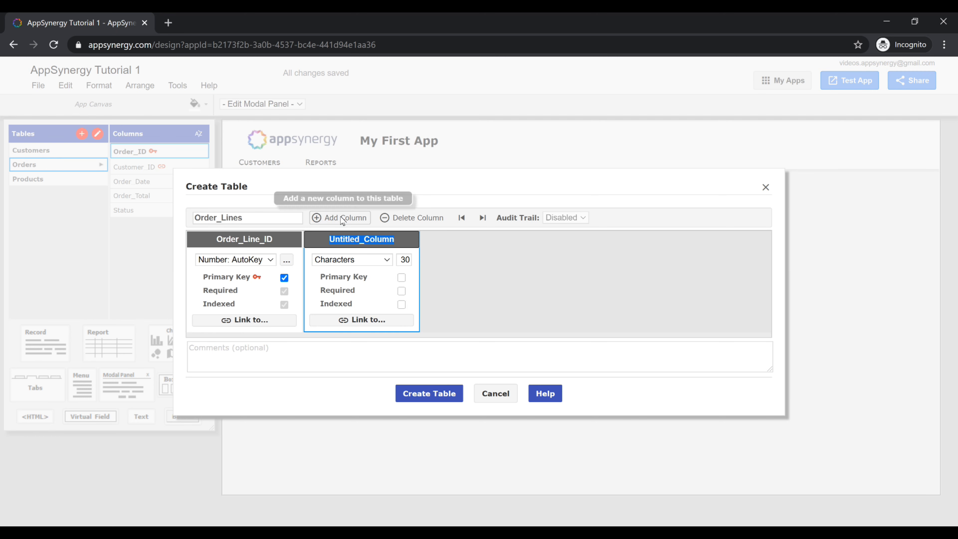
pyautogui.write('Order ID')
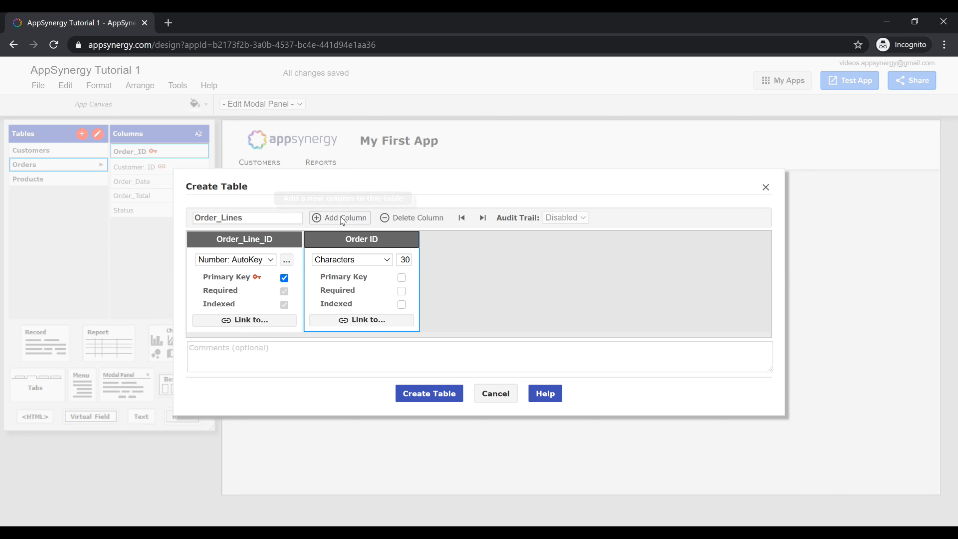
pyautogui.click(375, 260)
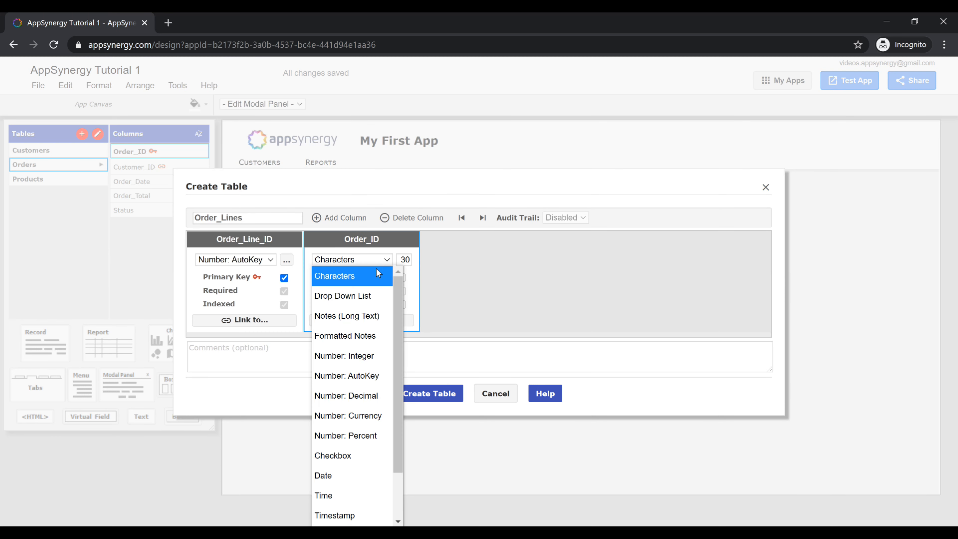
pyautogui.click(374, 376)
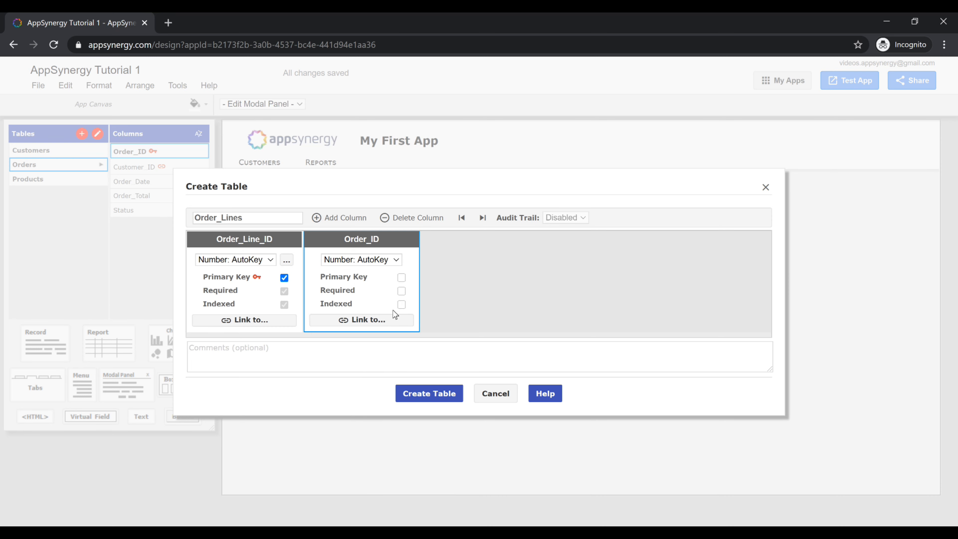
# Step: Link the Order_ID column of Order_Lines to the parent column Order_ID in the Orders table
pyautogui.click(392, 320)
pyautogui.click(462, 254)
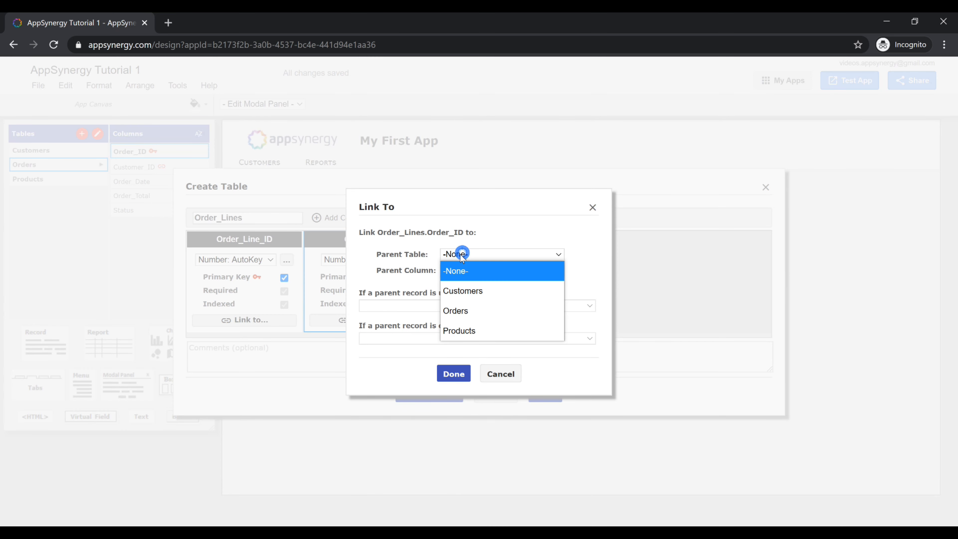
pyautogui.click(460, 310)
pyautogui.click(464, 271)
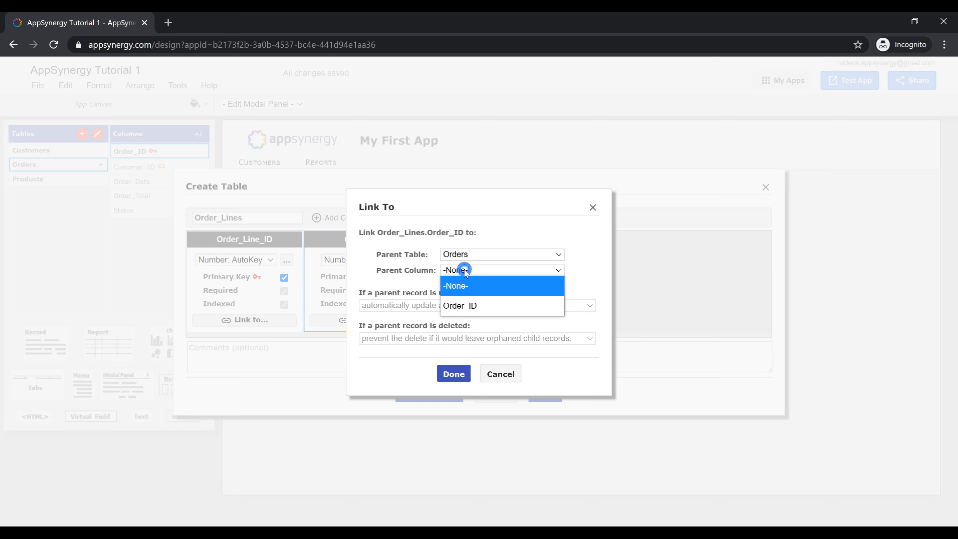
pyautogui.click(465, 305)
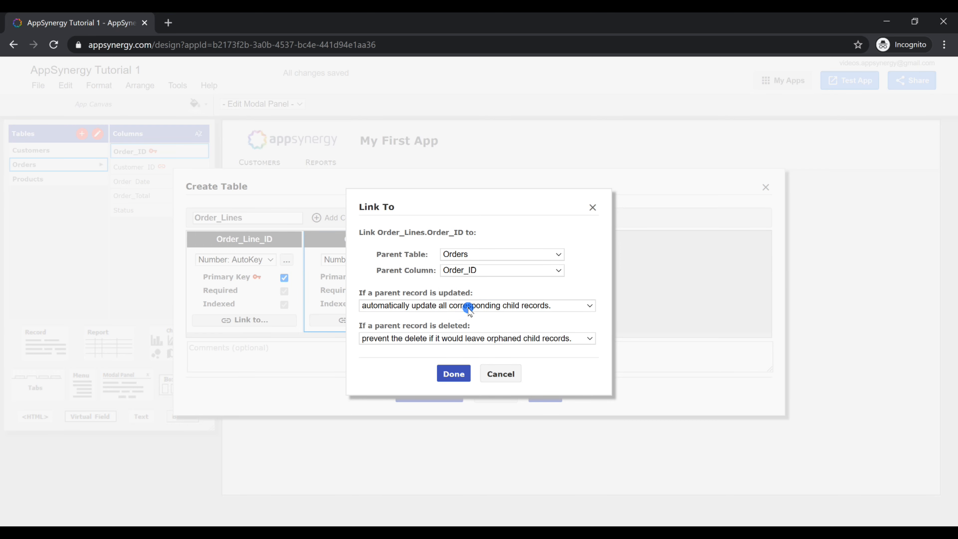
pyautogui.click(450, 378)
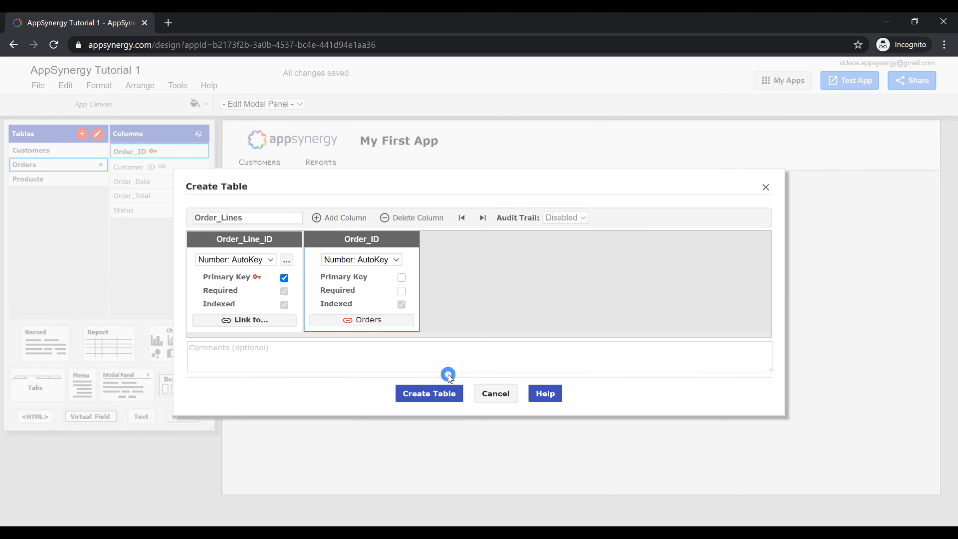
# Step: Add a Product_ID column of type Number: AutoKey to the Order_Lines table
pyautogui.click(348, 217)
pyautogui.write('Product')
pyautogui.write('_ID')
pyautogui.click(480, 259)
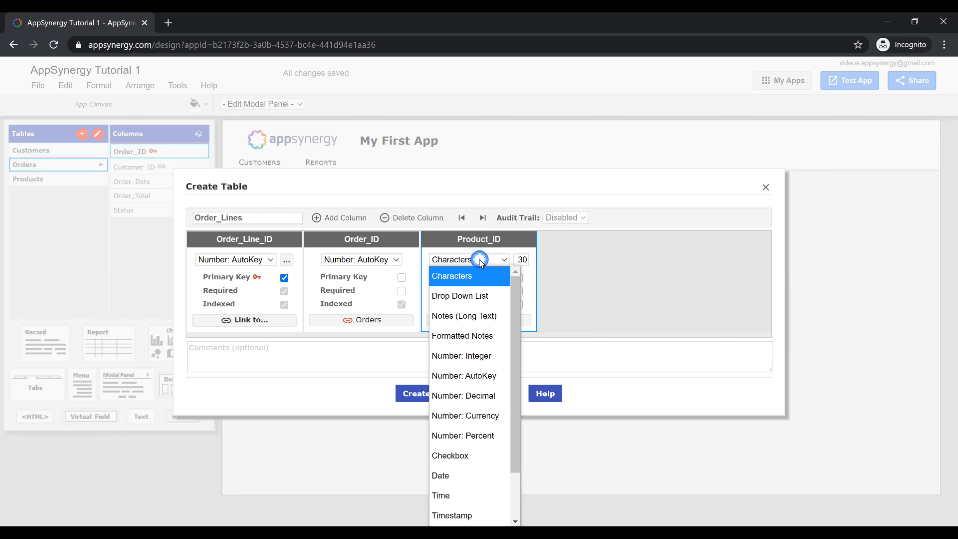
pyautogui.click(466, 378)
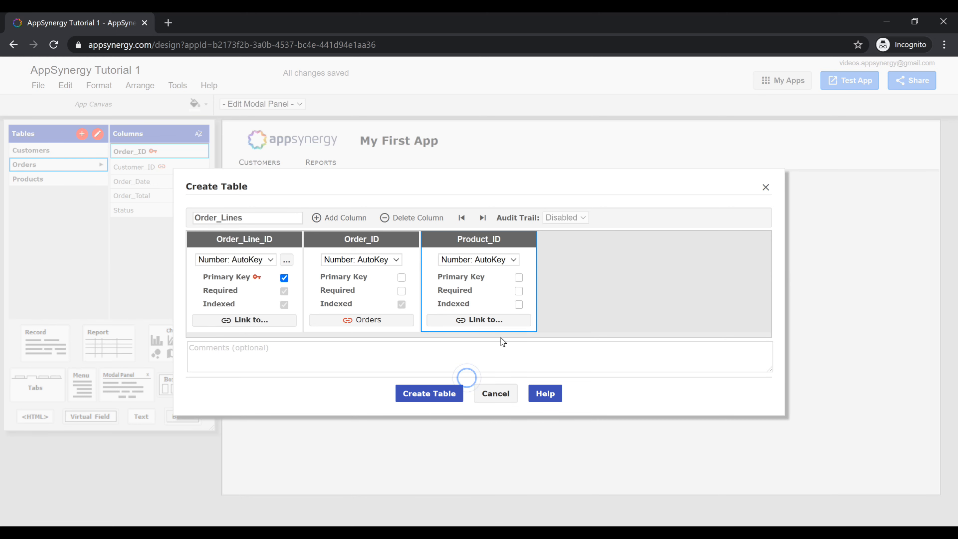
# Step: Link the Product_ID column of Order_Lines to the parent column Product_ID in the Products table
pyautogui.click(496, 325)
pyautogui.click(472, 256)
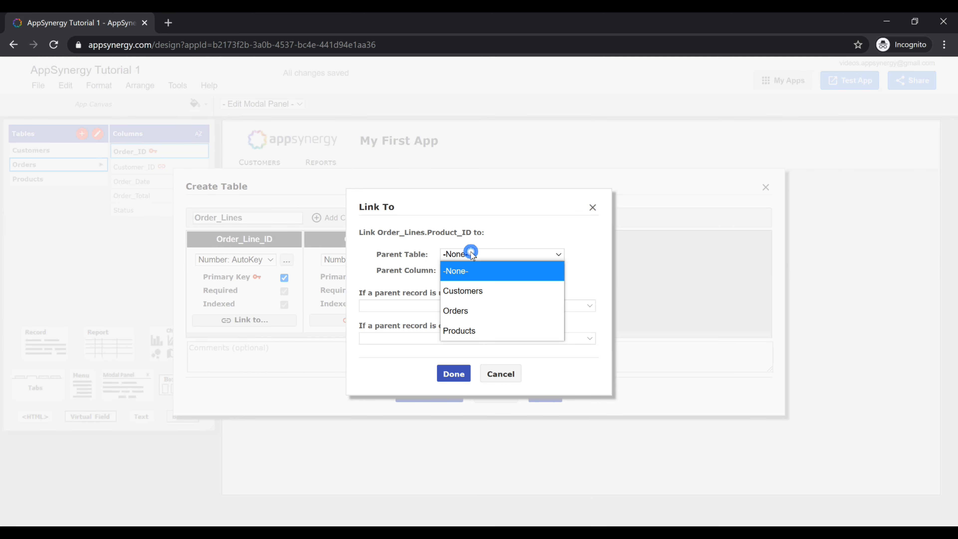
pyautogui.click(481, 328)
pyautogui.click(464, 272)
pyautogui.click(467, 302)
pyautogui.click(454, 373)
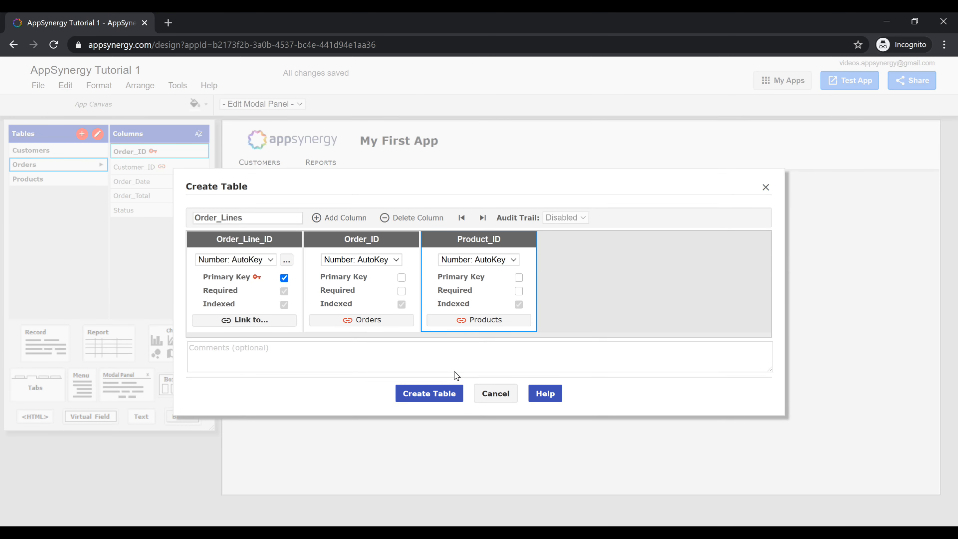
# Step: Make Order_ID and Product_ID required in Order_Lines, and add a required Qty column of type Number: Integer
pyautogui.click(401, 291)
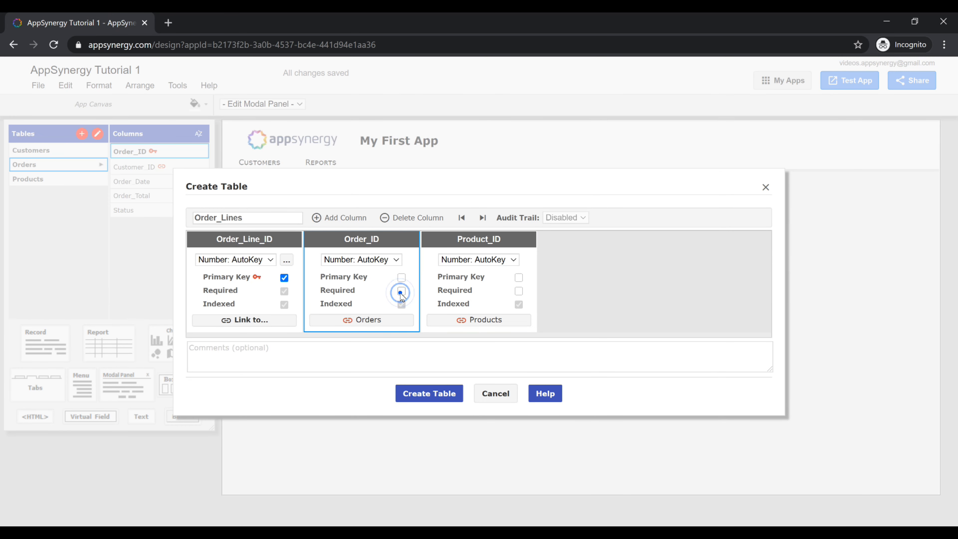
pyautogui.click(519, 293)
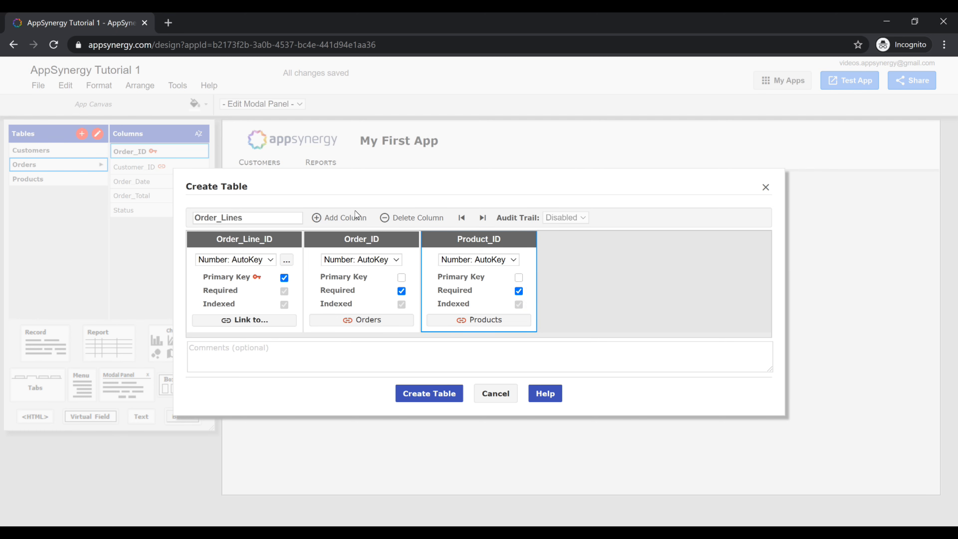
pyautogui.click(349, 218)
pyautogui.write('Qty')
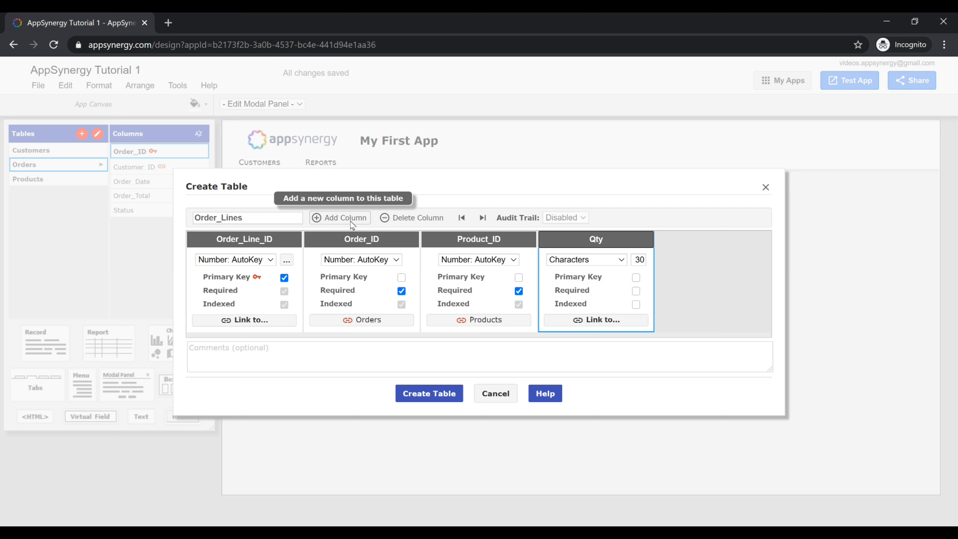
pyautogui.click(589, 260)
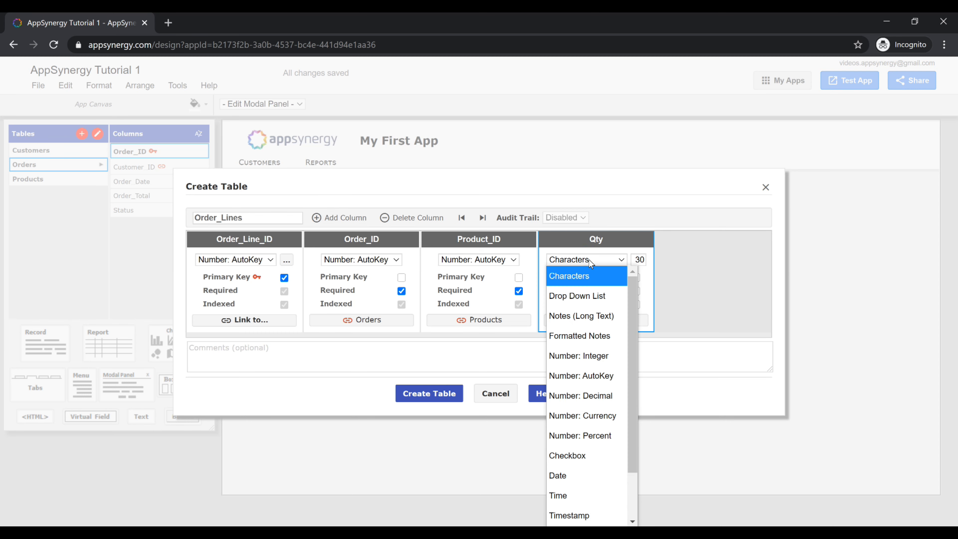
pyautogui.click(588, 356)
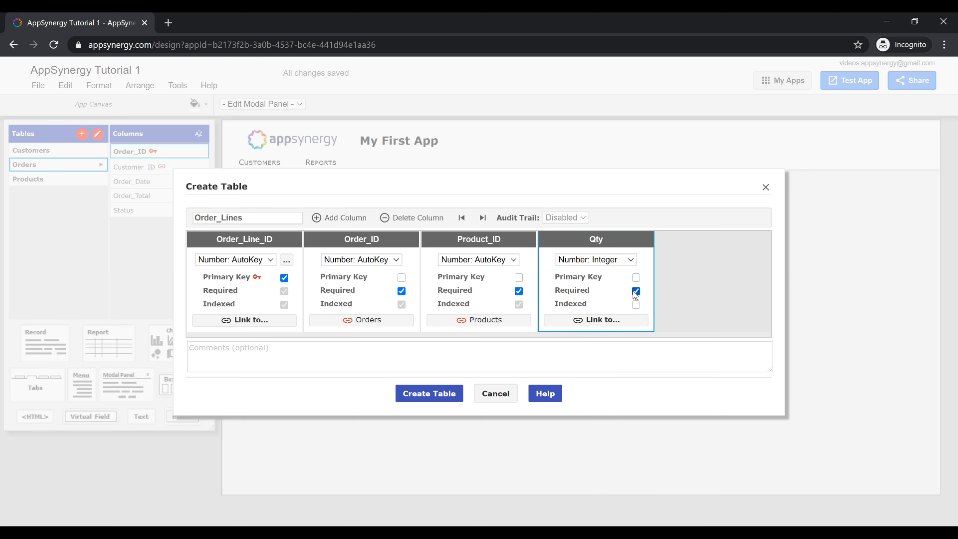
# Step: Add a required Line_Total column of type Number: Currency to Order_Lines and create the table
pyautogui.click(352, 219)
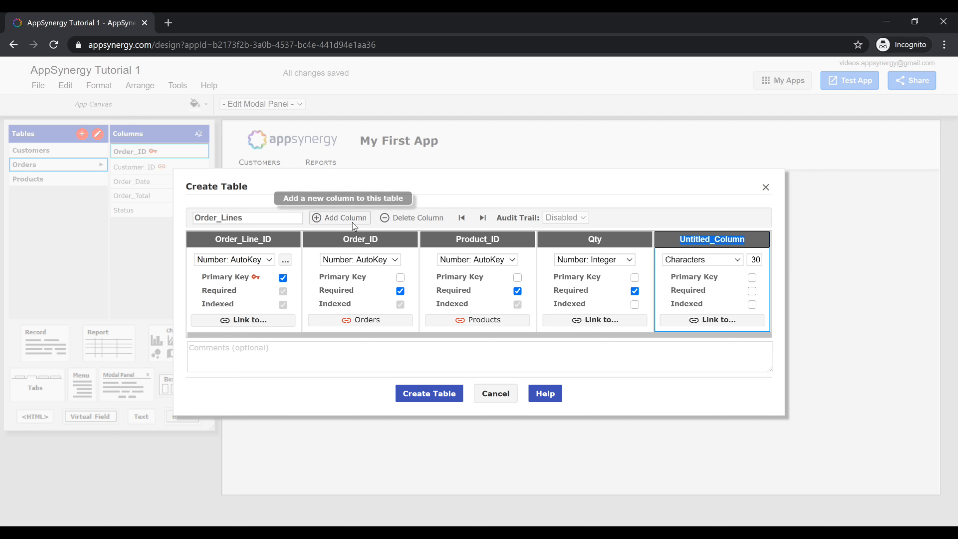
pyautogui.write('Line')
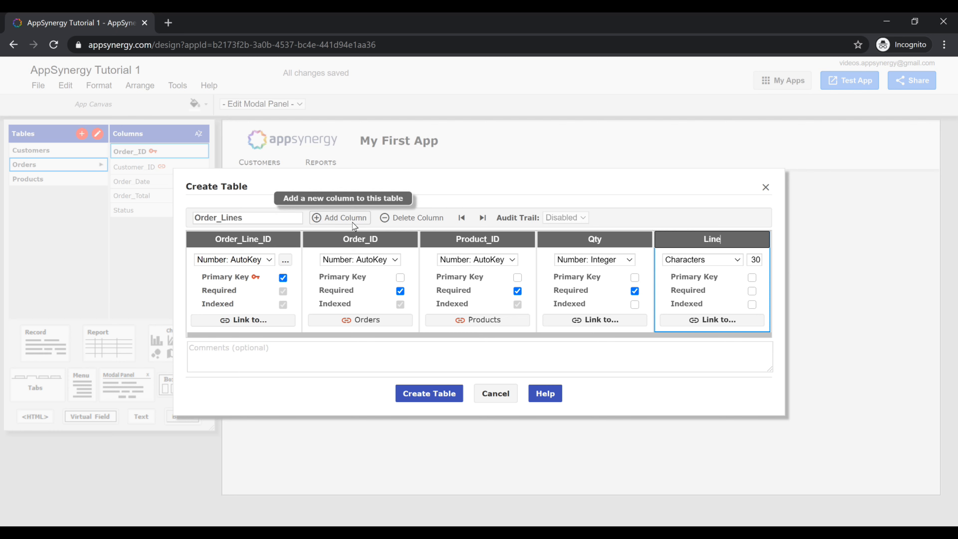
pyautogui.write(' Total')
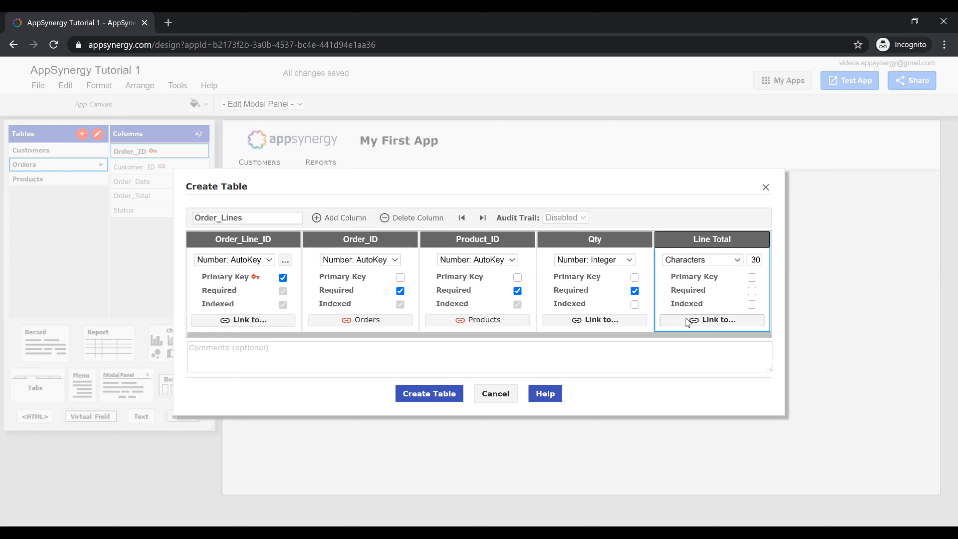
pyautogui.click(732, 260)
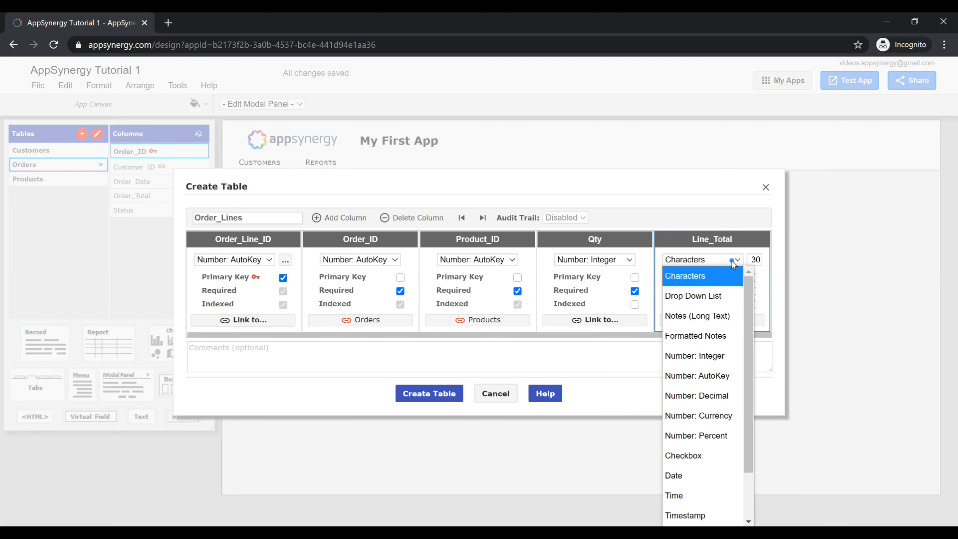
pyautogui.click(711, 414)
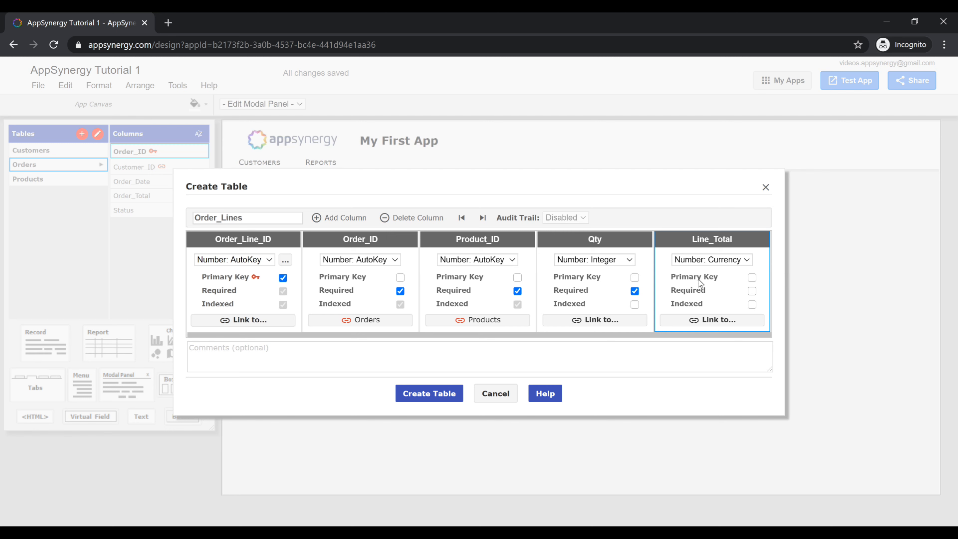
pyautogui.click(752, 292)
pyautogui.click(446, 396)
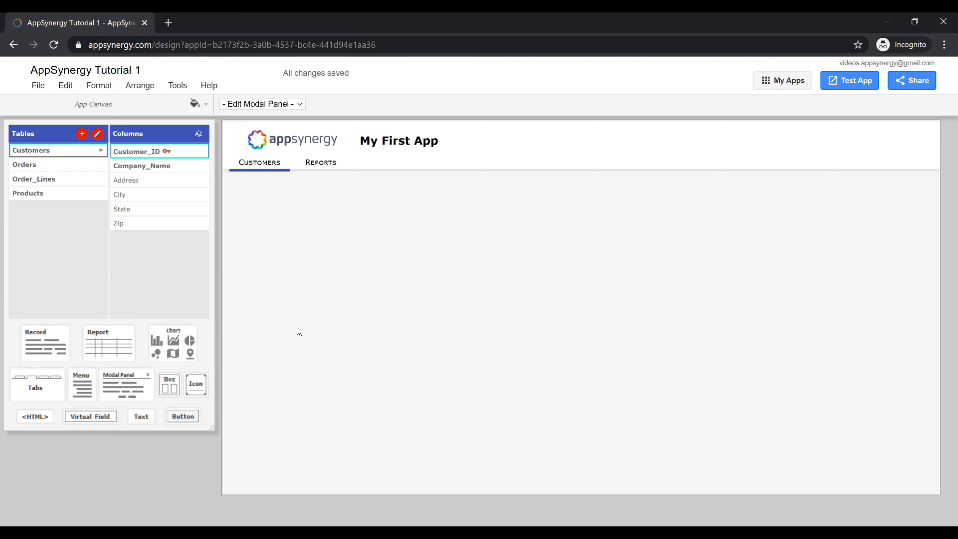
# Step: Place a Customers report on the Customers tab, keep only its Customer ID and Company Name columns, and make it narrower and taller
pyautogui.moveTo(98, 338); pyautogui.dragTo(307, 231)
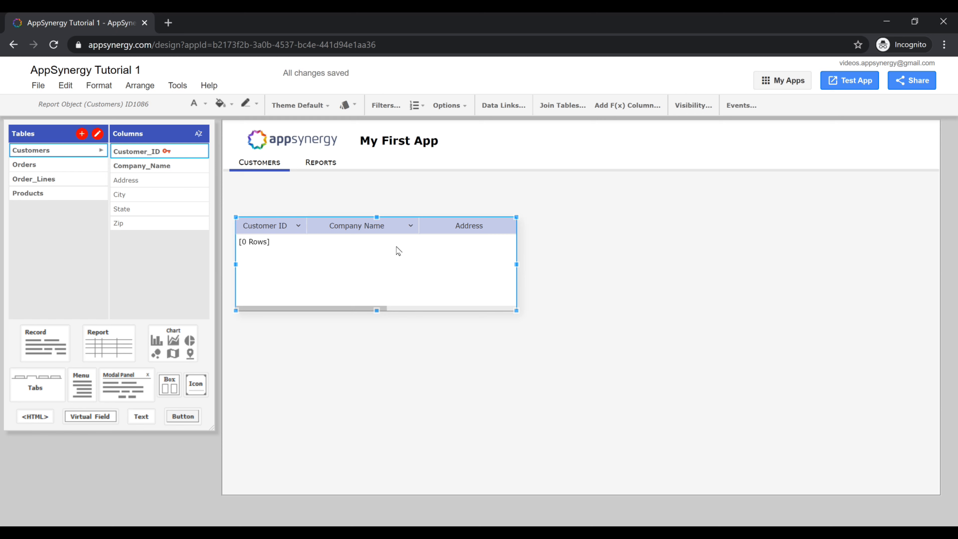
pyautogui.moveTo(355, 308)
pyautogui.mouseDown()
pyautogui.moveTo(472, 317)
pyautogui.moveTo(454, 321)
pyautogui.moveTo(361, 298)
pyautogui.mouseUp()
pyautogui.click(410, 226)
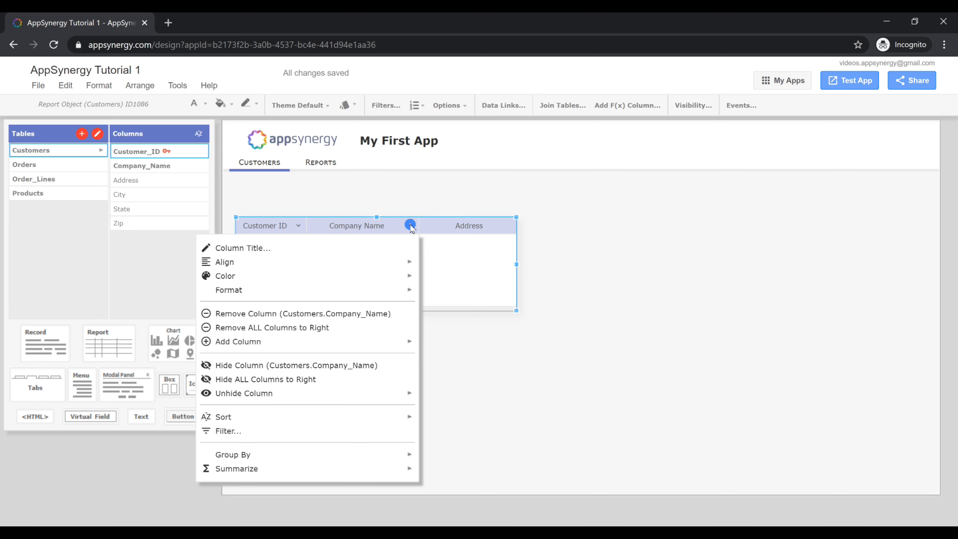
pyautogui.click(292, 327)
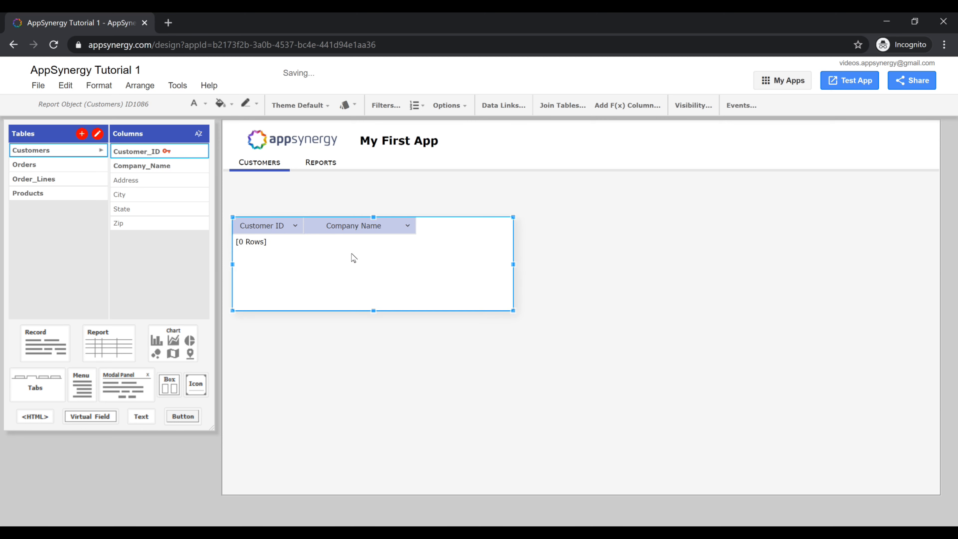
pyautogui.moveTo(514, 309); pyautogui.dragTo(443, 458)
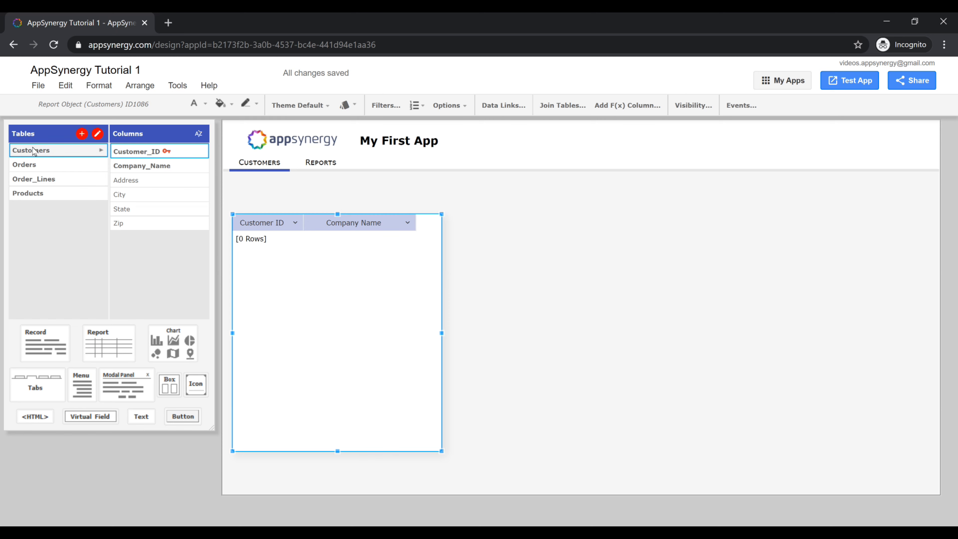
# Step: Place a Customers record form beside the report and link the report to it on Customer_ID
pyautogui.moveTo(42, 357); pyautogui.dragTo(479, 253)
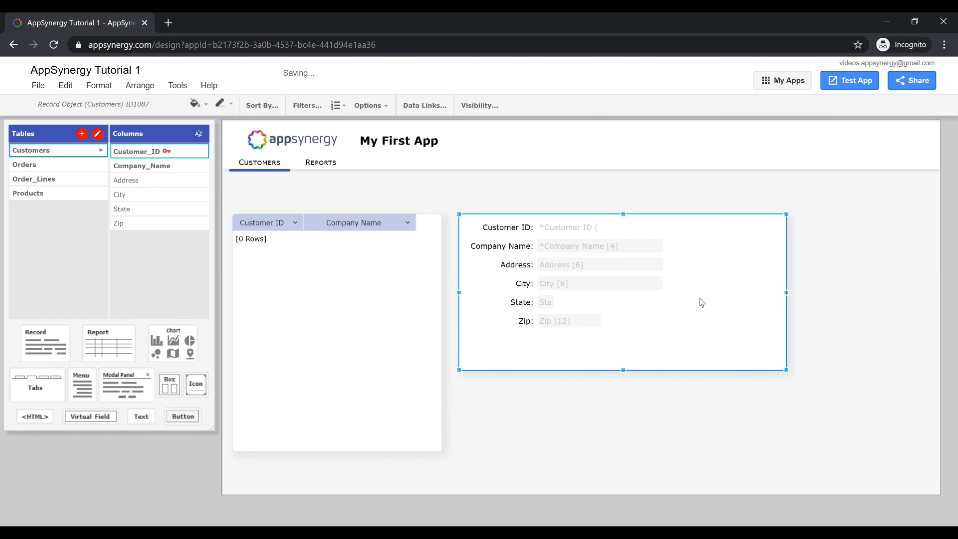
pyautogui.click(365, 306)
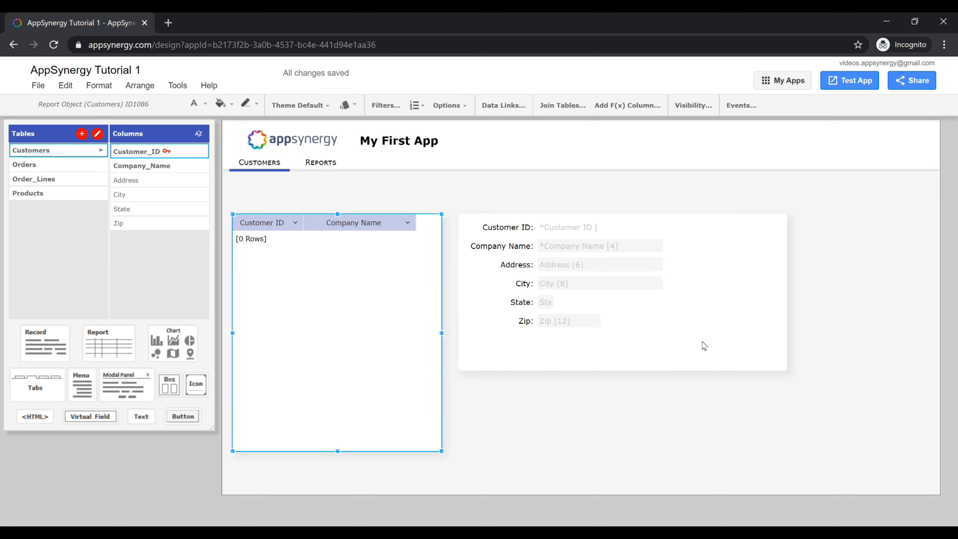
pyautogui.click(503, 105)
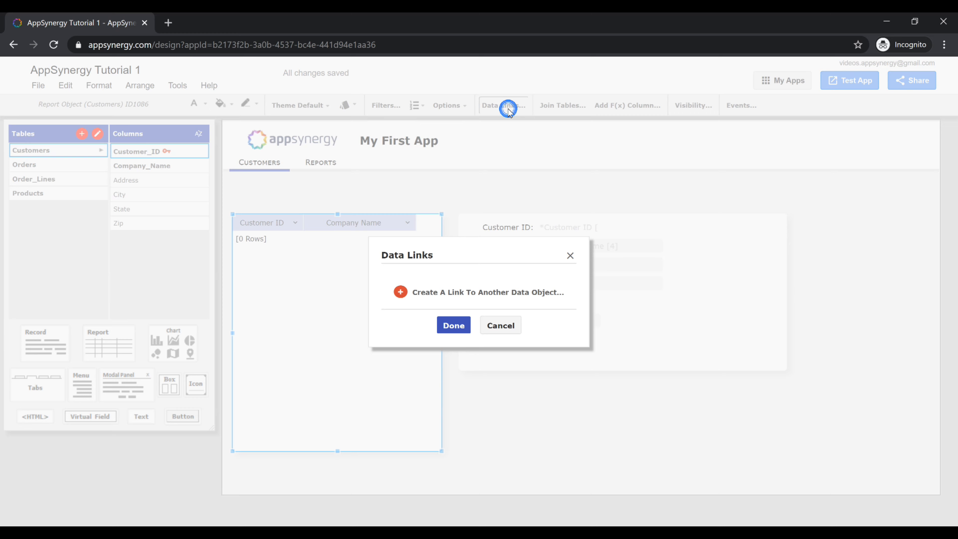
pyautogui.click(500, 291)
pyautogui.click(726, 301)
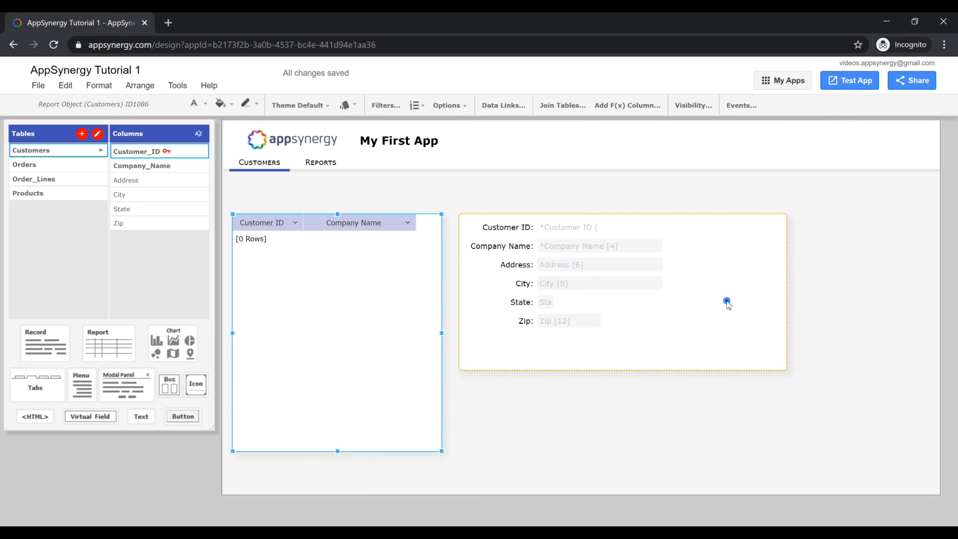
pyautogui.click(637, 292)
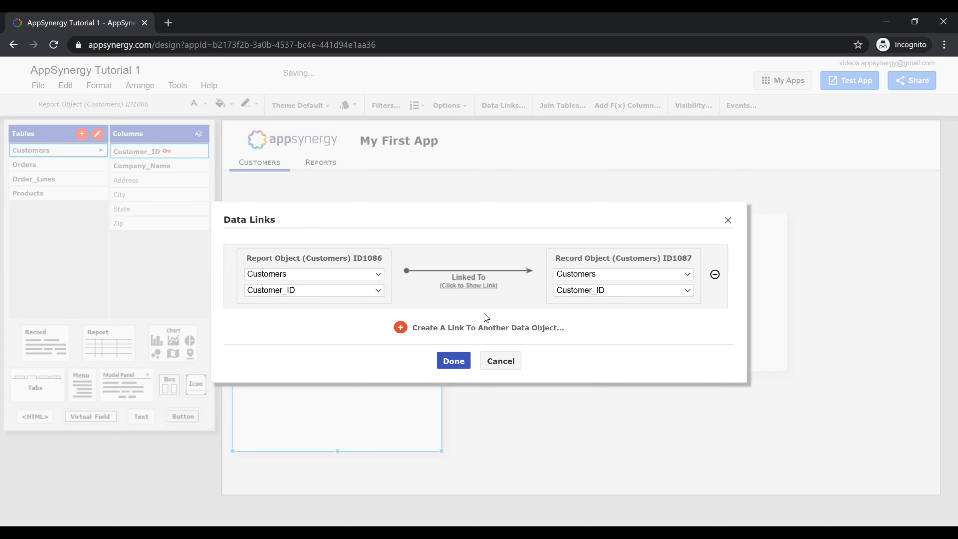
pyautogui.click(445, 357)
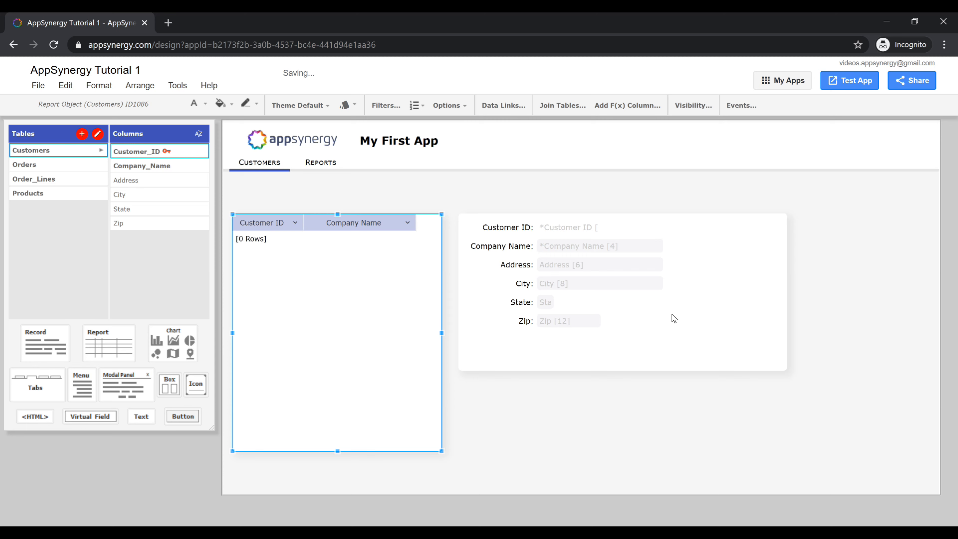
# Step: Place a box spanning the width above the Customers record form and put an Add button with its icon at the box's left end
pyautogui.moveTo(170, 385); pyautogui.dragTo(472, 199)
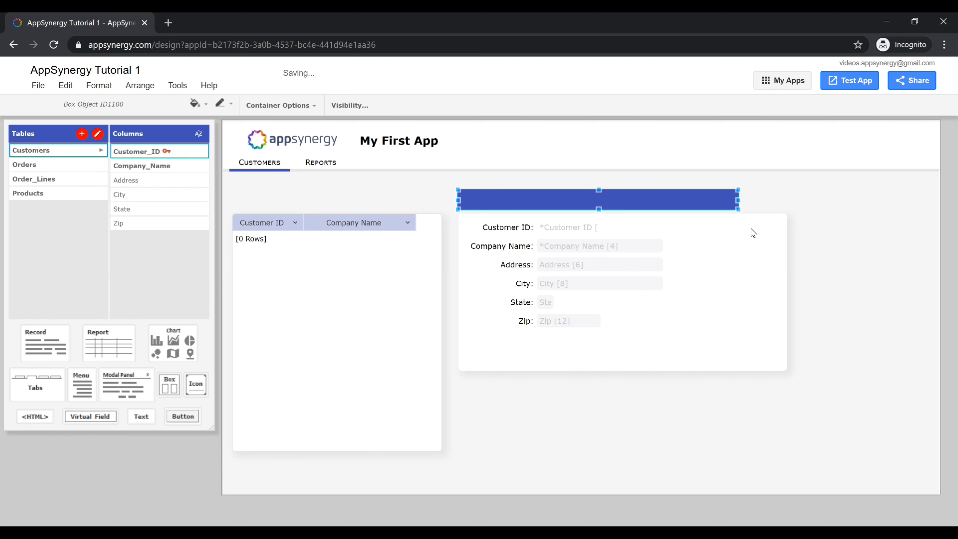
pyautogui.moveTo(738, 200); pyautogui.dragTo(784, 200)
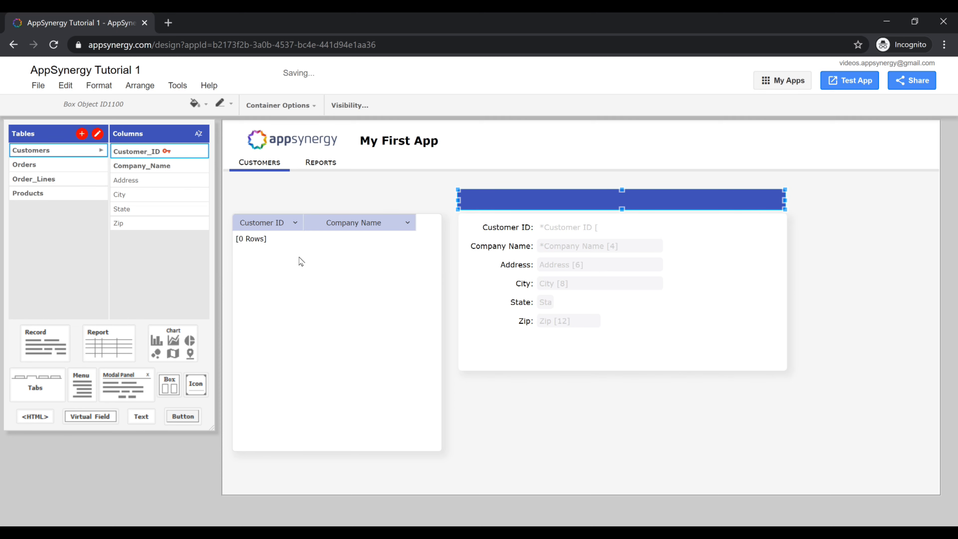
pyautogui.moveTo(166, 415); pyautogui.dragTo(484, 202)
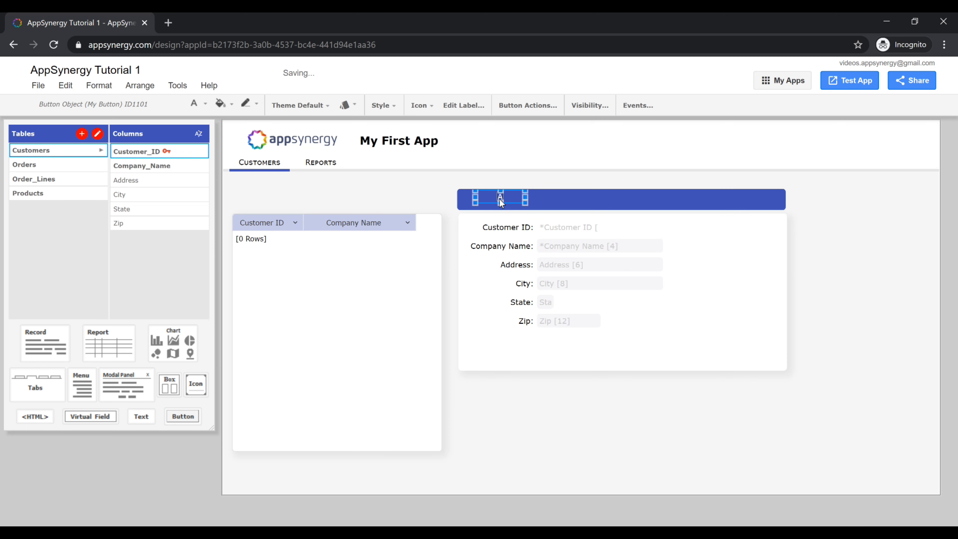
pyautogui.click(421, 105)
pyautogui.click(461, 170)
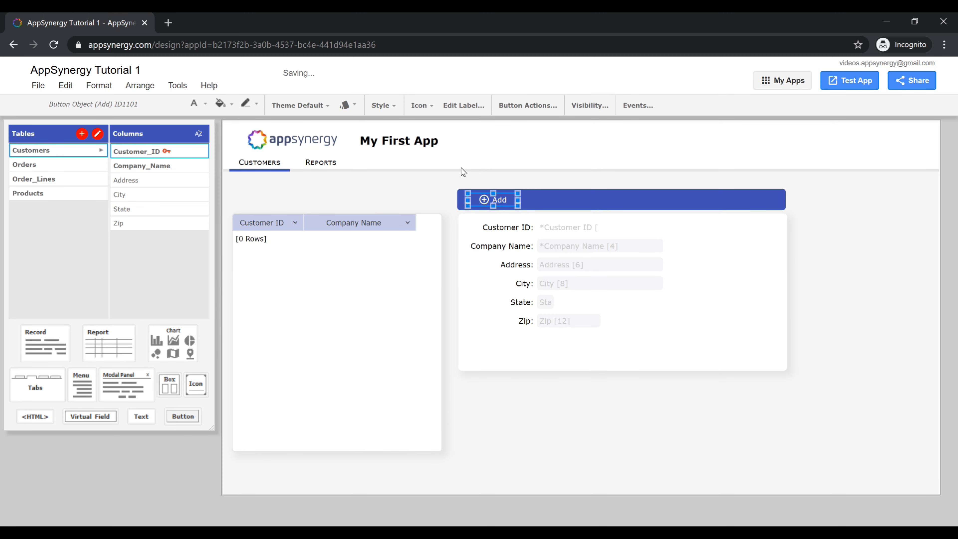
# Step: Put a Save button with its icon at the right end of the box above the record form
pyautogui.moveTo(180, 419); pyautogui.dragTo(751, 198)
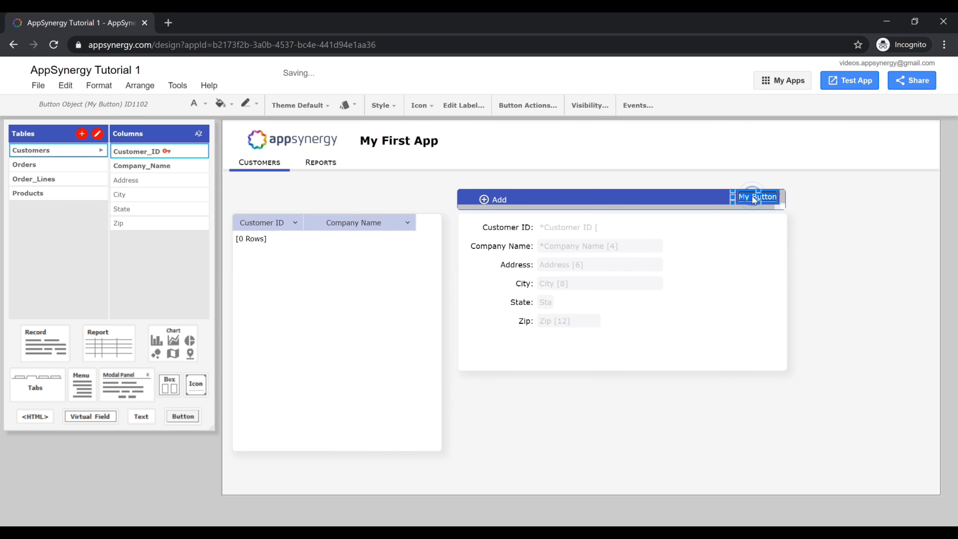
pyautogui.click(421, 104)
pyautogui.click(465, 192)
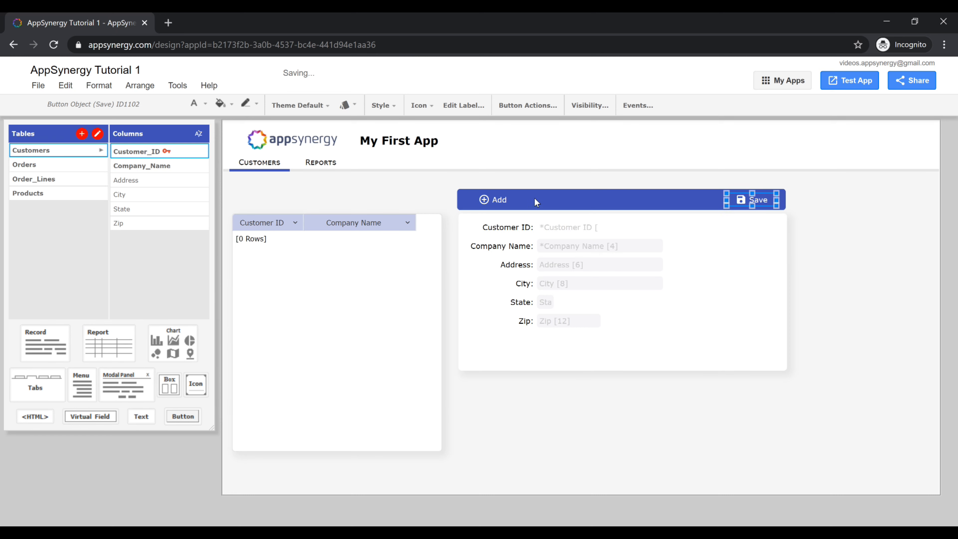
# Step: Connect the Add button to the Customers record form with the action Add Individual Record
pyautogui.click(491, 198)
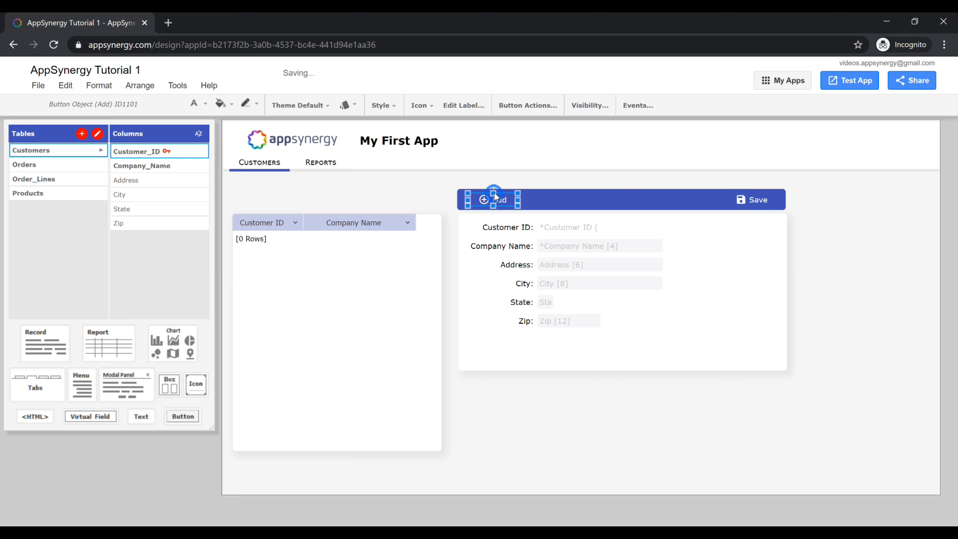
pyautogui.click(528, 105)
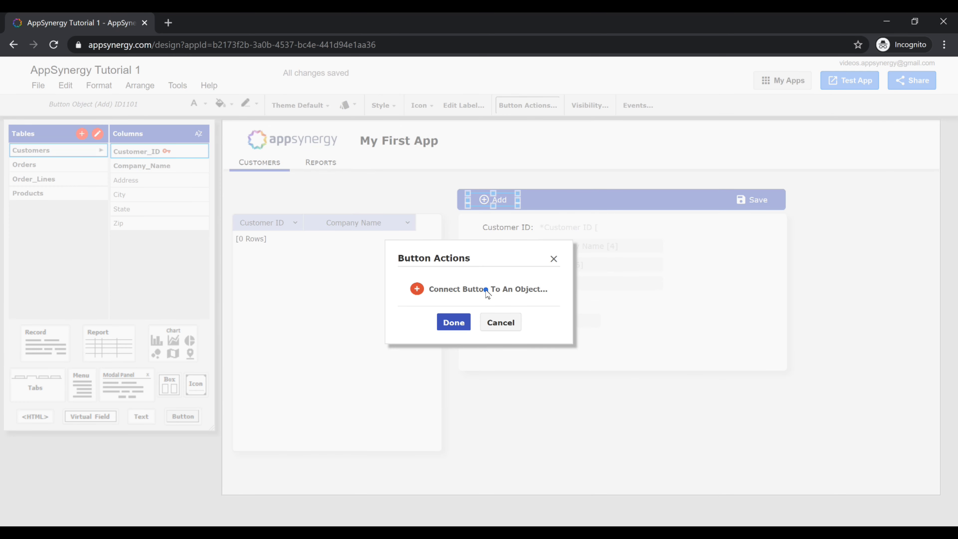
pyautogui.click(486, 291)
pyautogui.click(713, 330)
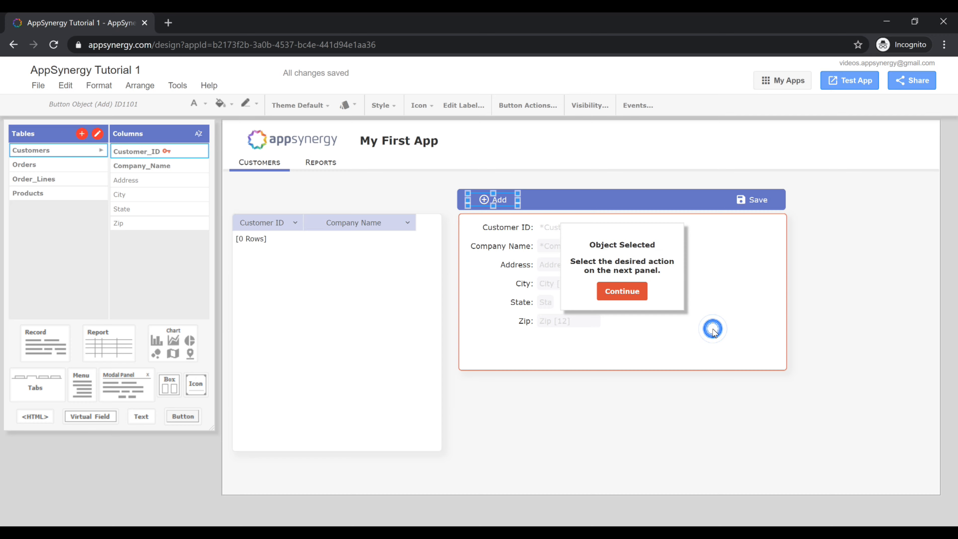
pyautogui.click(622, 291)
pyautogui.click(566, 276)
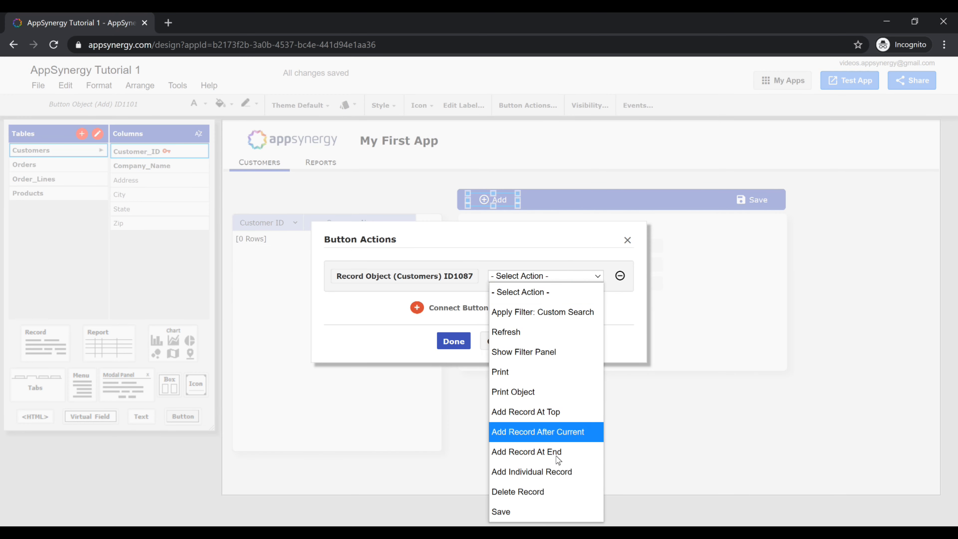
pyautogui.click(555, 470)
pyautogui.click(453, 341)
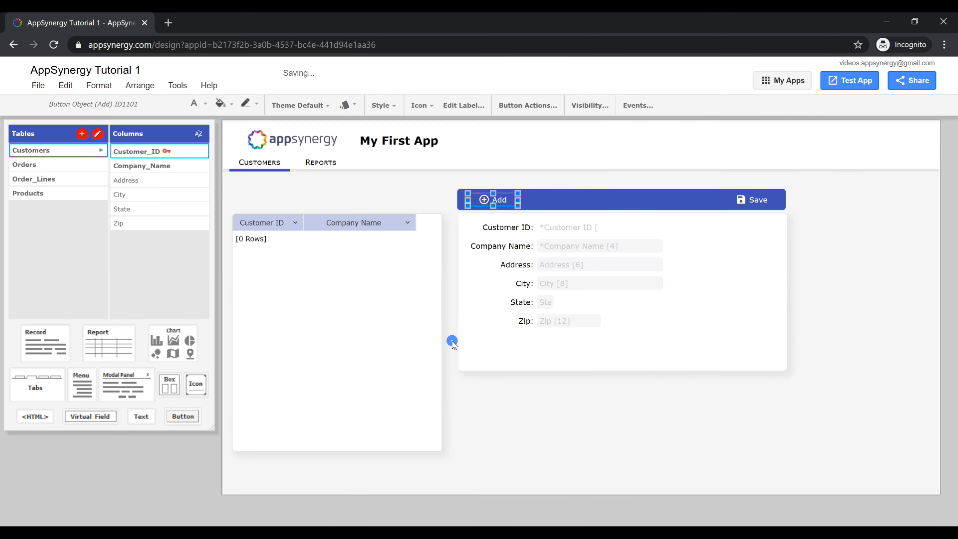
# Step: Connect the Save button to the Customers record form with the action Save
pyautogui.click(766, 204)
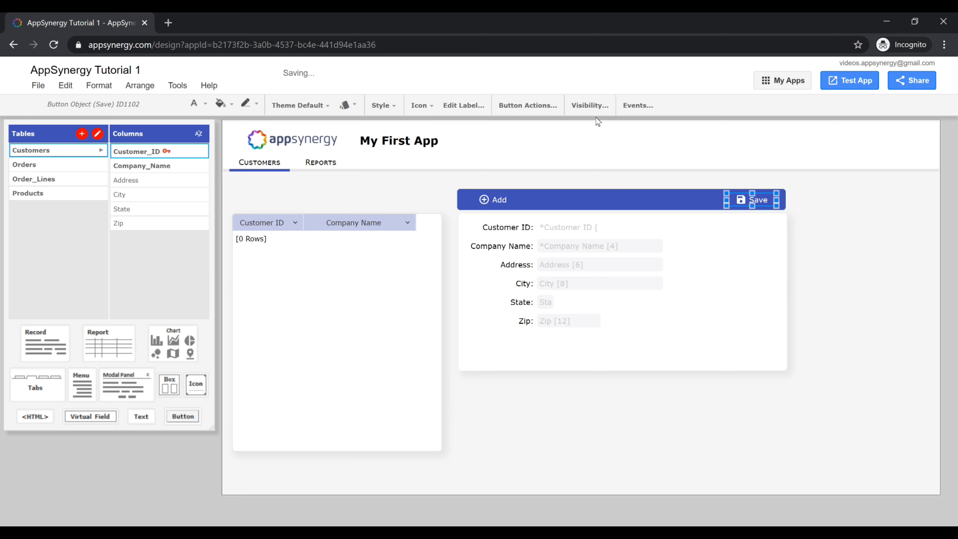
pyautogui.click(523, 110)
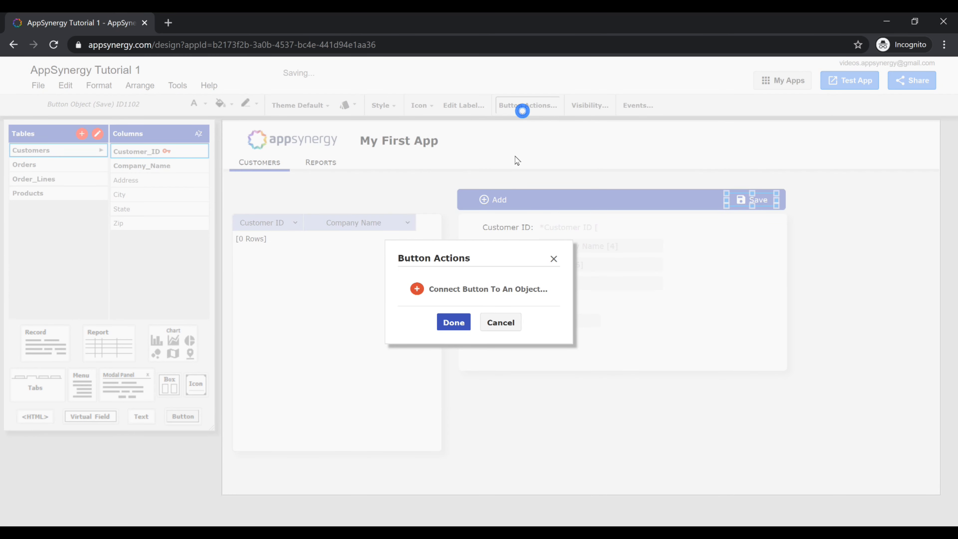
pyautogui.click(481, 290)
pyautogui.click(740, 331)
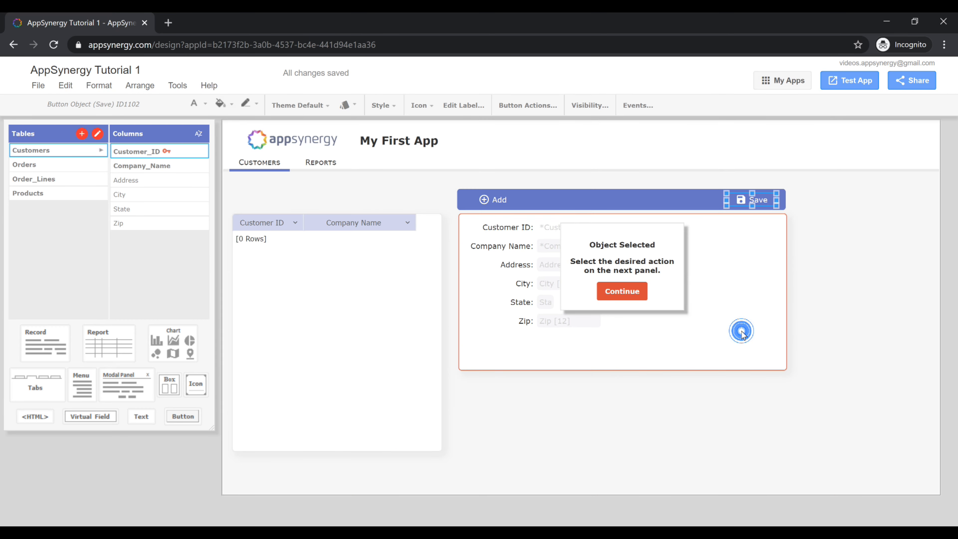
pyautogui.click(615, 299)
pyautogui.click(574, 275)
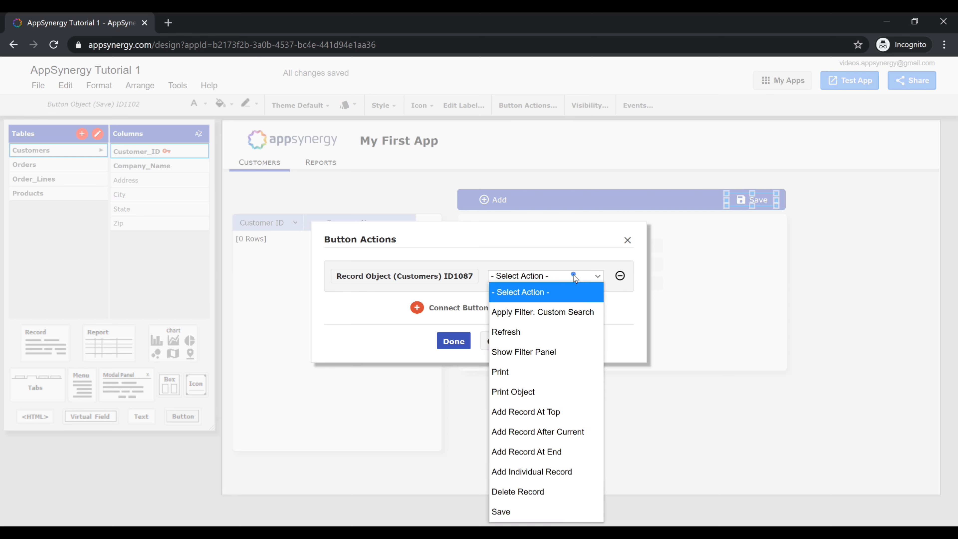
pyautogui.click(521, 512)
pyautogui.click(446, 340)
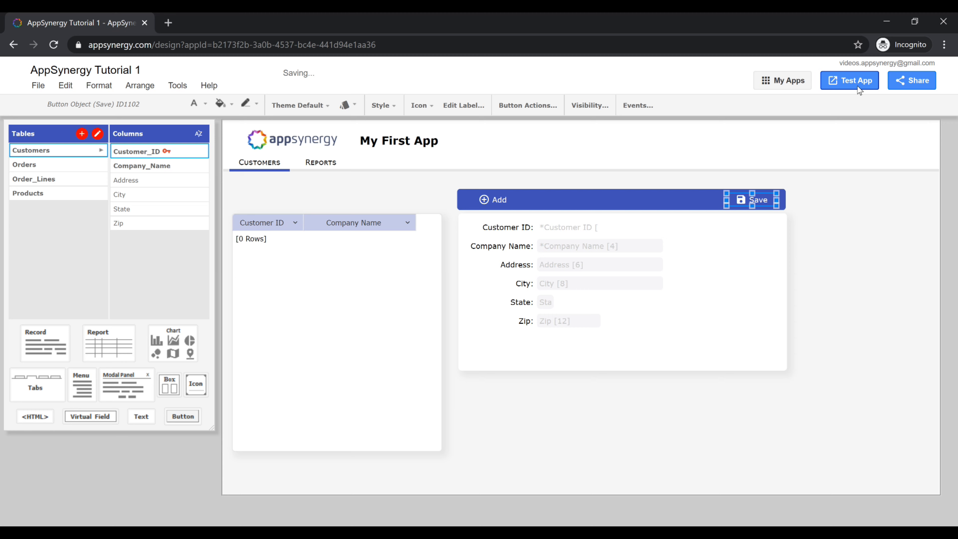
# Step: Run the app in test mode, add a customer with the company name Company 1, and save the record
pyautogui.click(845, 82)
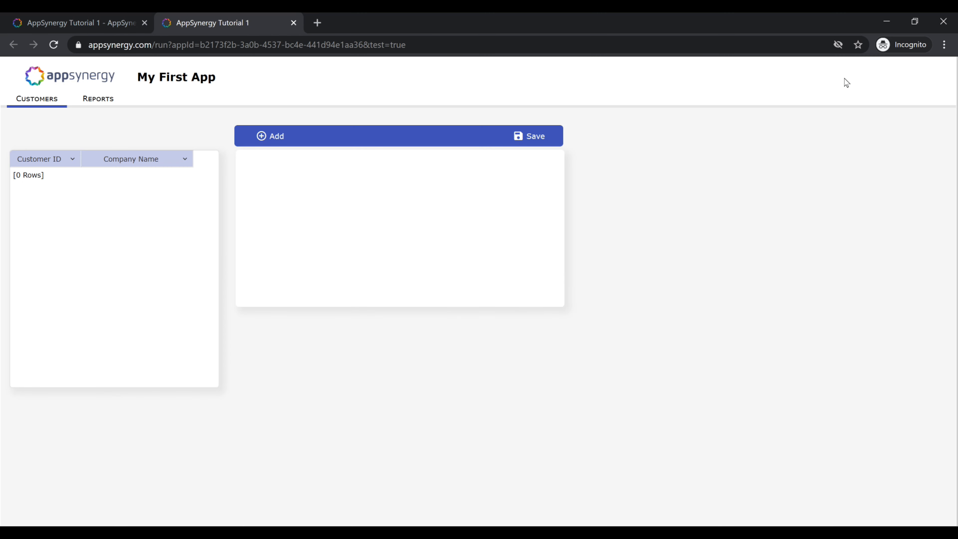
pyautogui.click(274, 138)
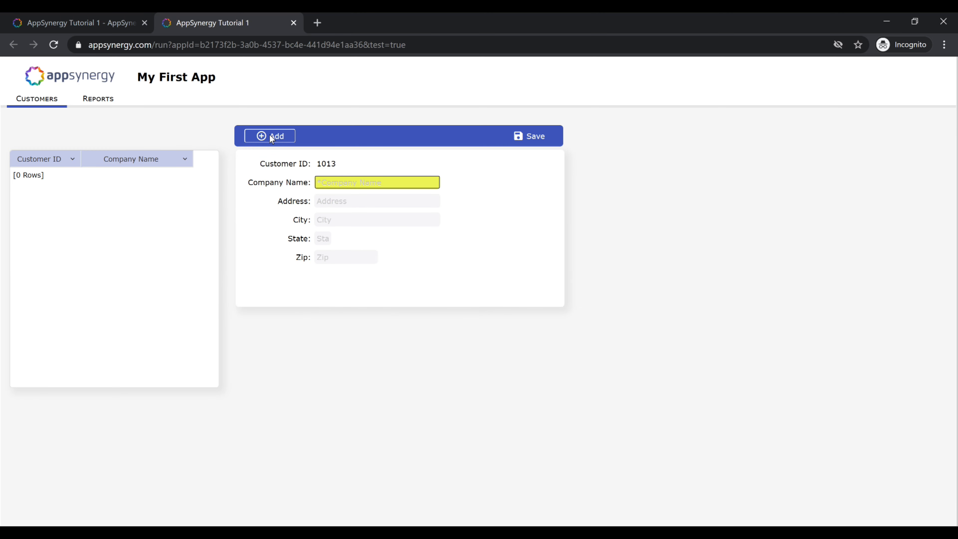
pyautogui.write('Company 1')
pyautogui.click(530, 136)
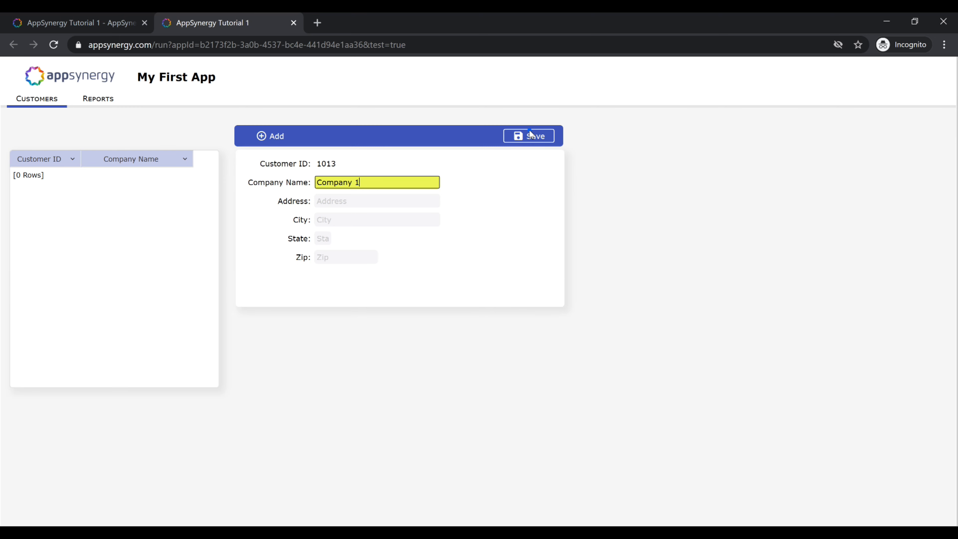
# Step: Add another customer with the company name Company 2 and save the record
pyautogui.click(270, 133)
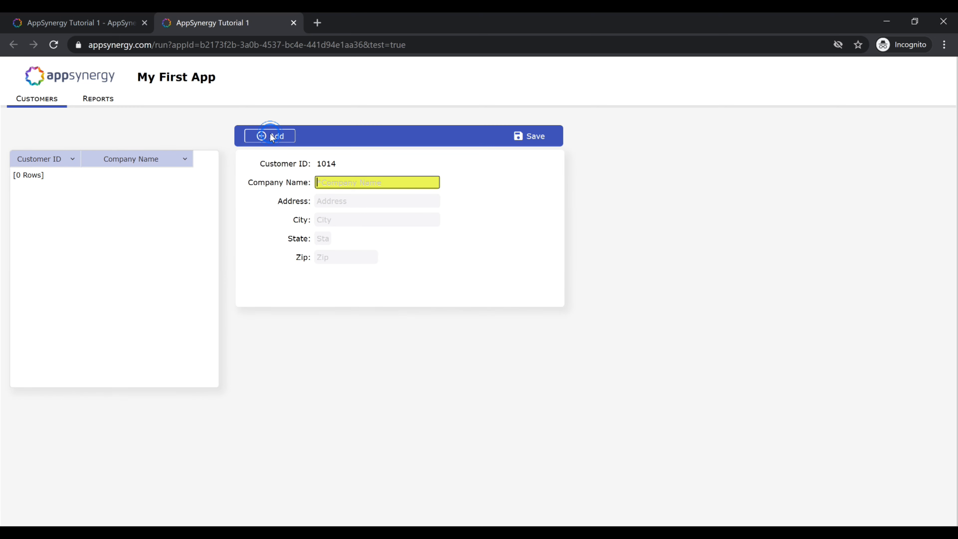
pyautogui.write('Company 2')
pyautogui.click(543, 137)
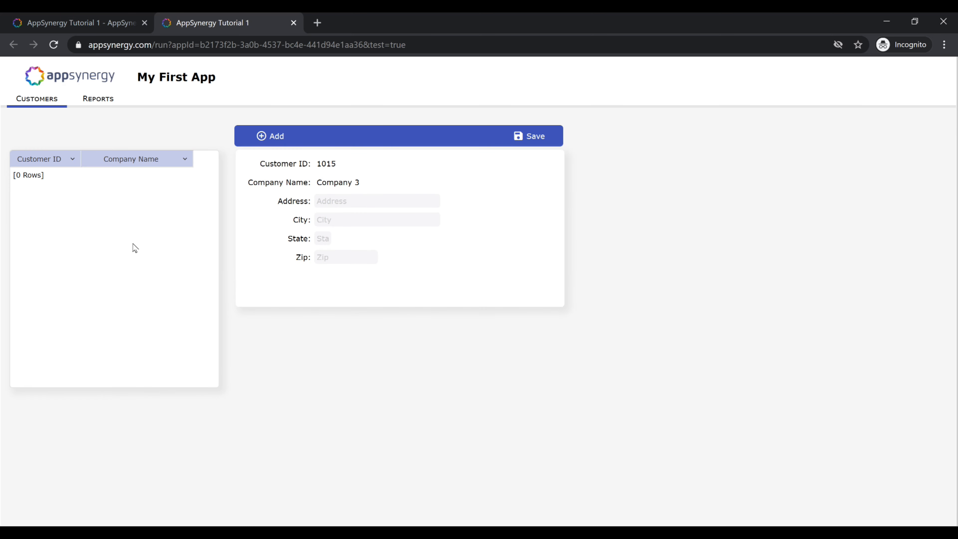
# Step: Run the Company Name column's custom filter without criteria to list all customers in the report
pyautogui.click(185, 159)
pyautogui.moveTo(174, 195)
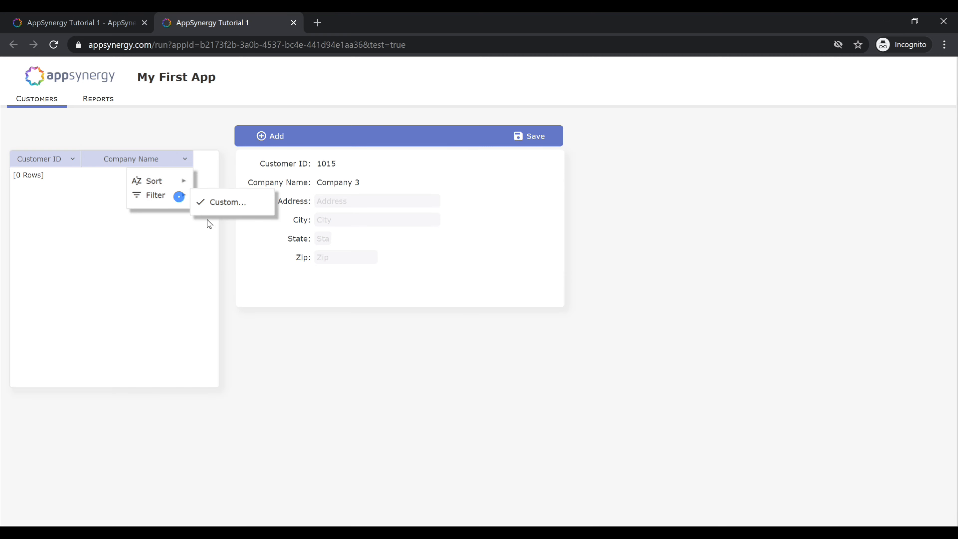
pyautogui.click(227, 201)
pyautogui.click(412, 355)
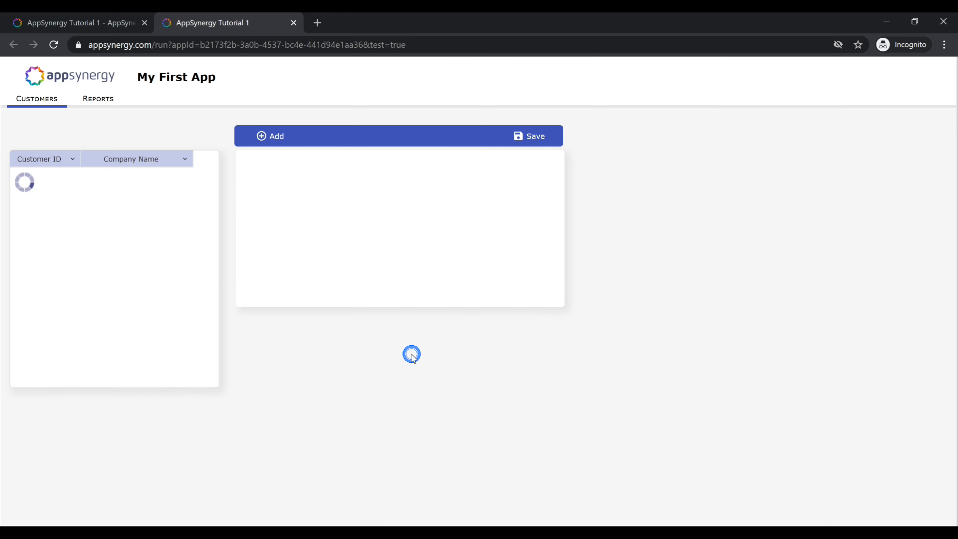
# Step: Check that selecting Company 1, Company 2 and Company 3 in the report loads each record, and close the test app
pyautogui.click(142, 190)
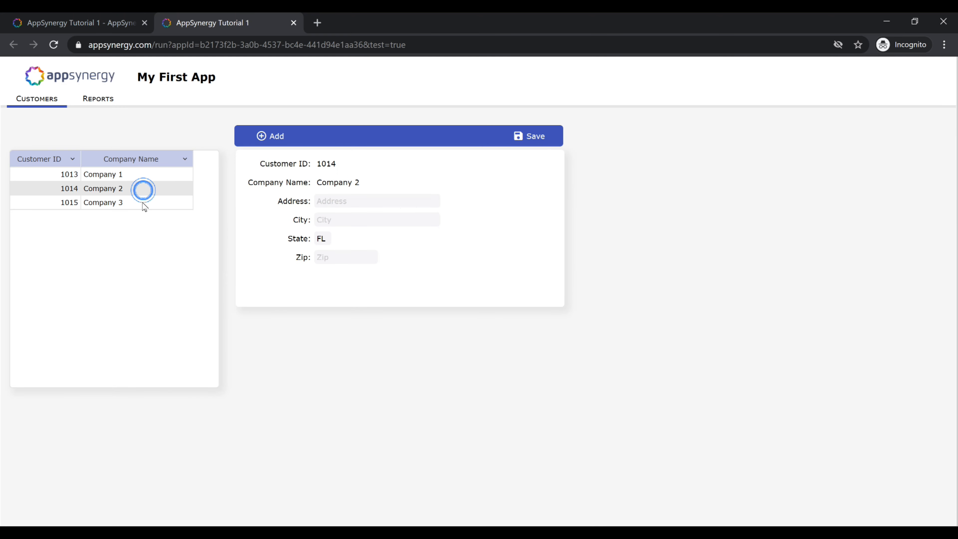
pyautogui.click(142, 199)
pyautogui.click(142, 188)
pyautogui.click(141, 174)
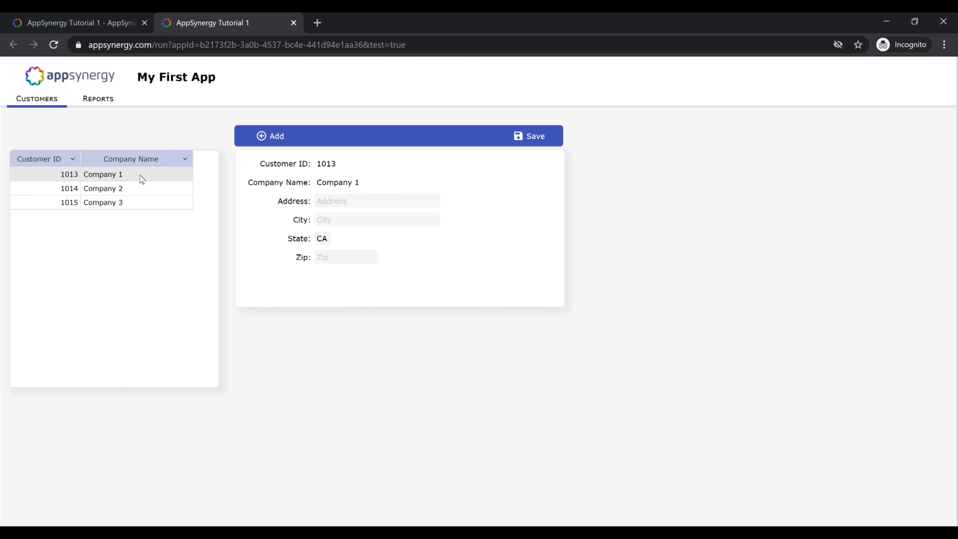
pyautogui.click(294, 23)
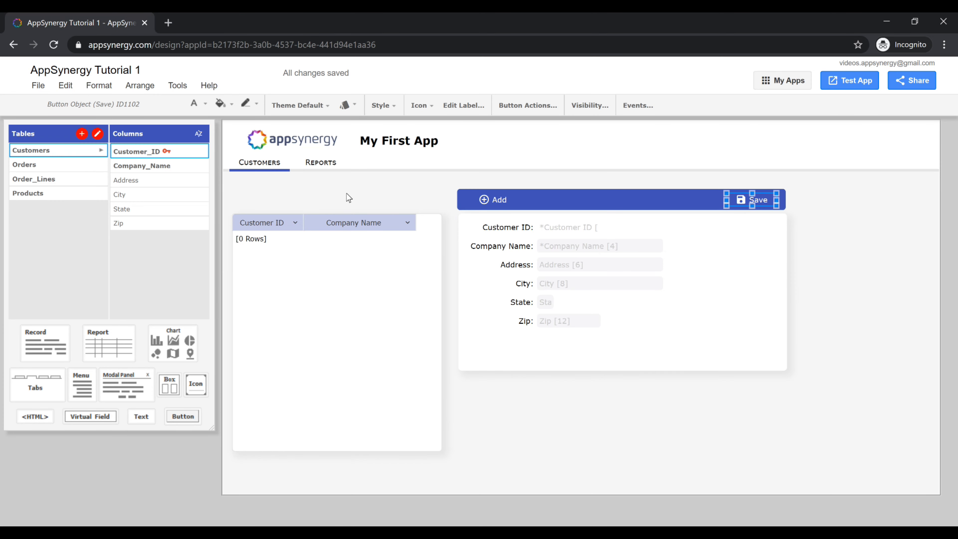
# Step: Place a box above the Customers report and resize it to match the report's width
pyautogui.click(324, 249)
pyautogui.moveTo(222, 337); pyautogui.dragTo(263, 195)
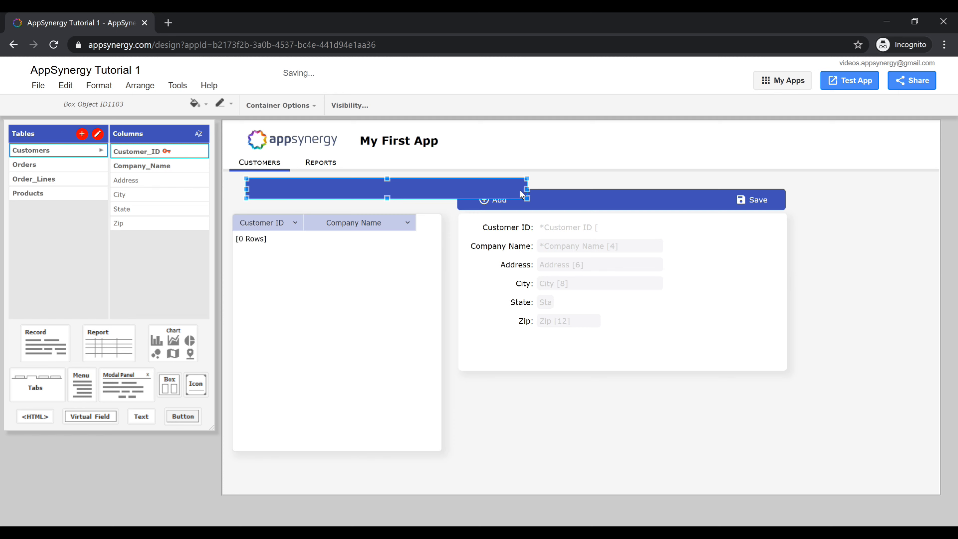
pyautogui.moveTo(529, 188); pyautogui.dragTo(386, 193)
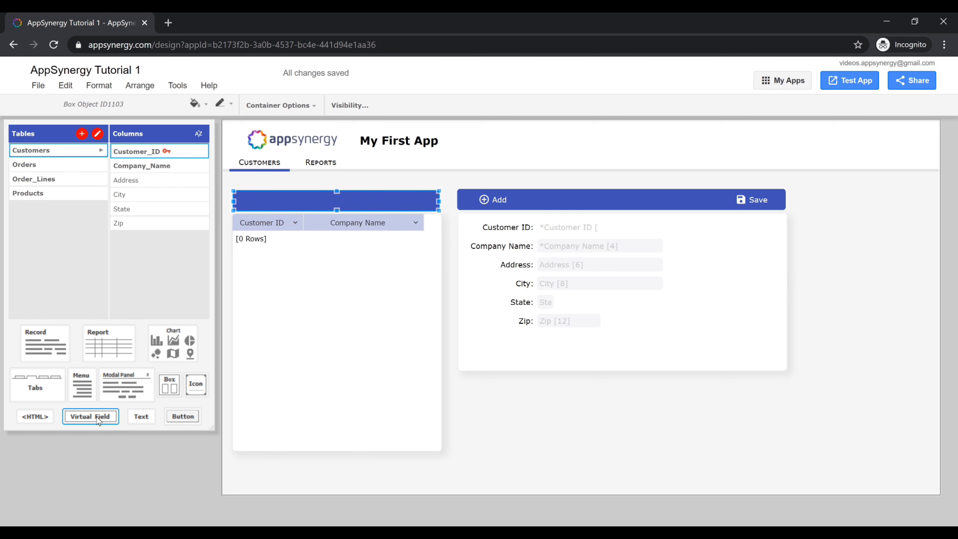
# Step: Add a virtual Character Field to the box above the report and label it QuickSearch
pyautogui.moveTo(99, 420); pyautogui.dragTo(270, 205)
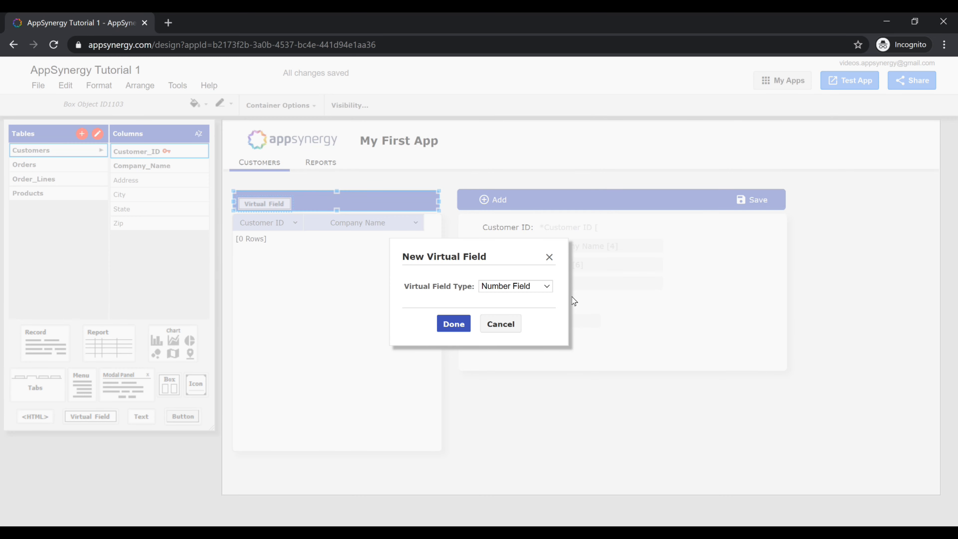
pyautogui.click(530, 287)
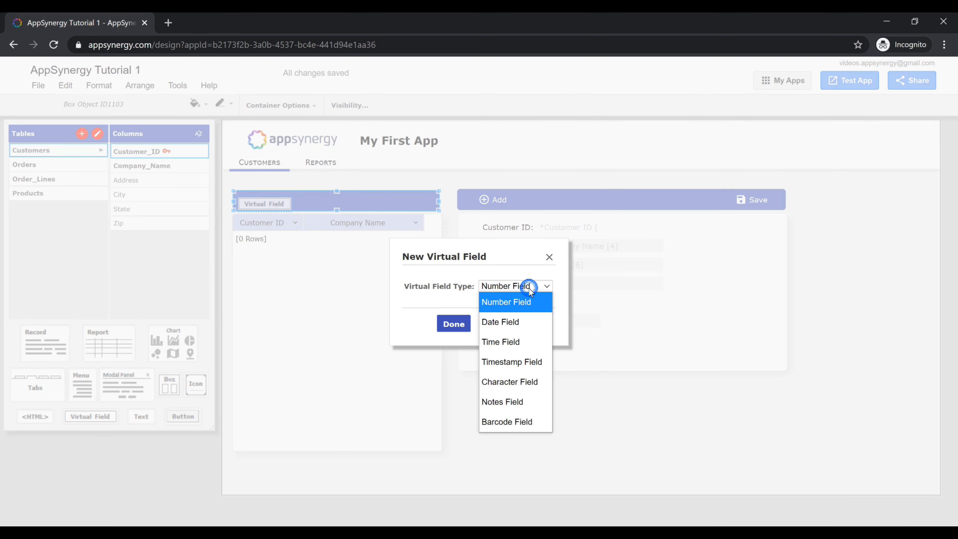
pyautogui.click(526, 382)
pyautogui.click(455, 323)
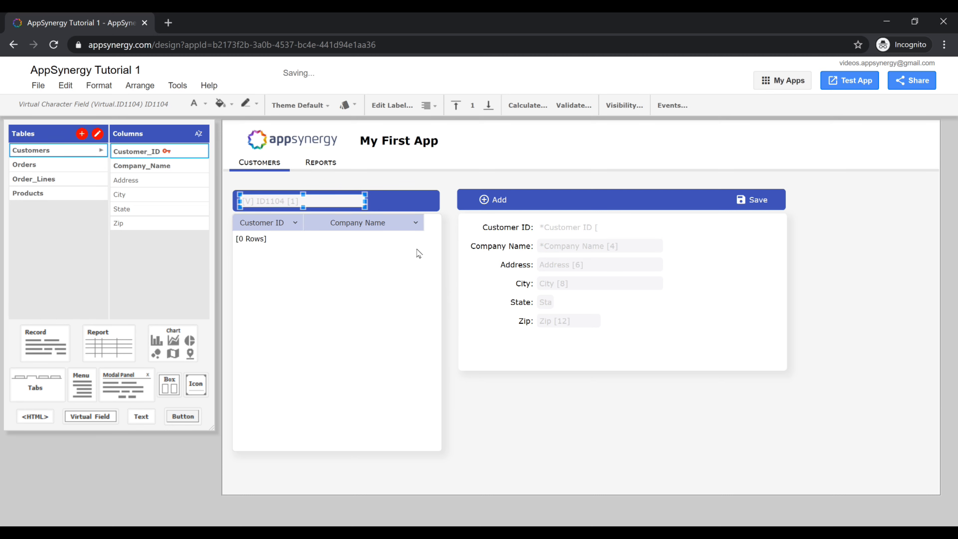
pyautogui.click(379, 108)
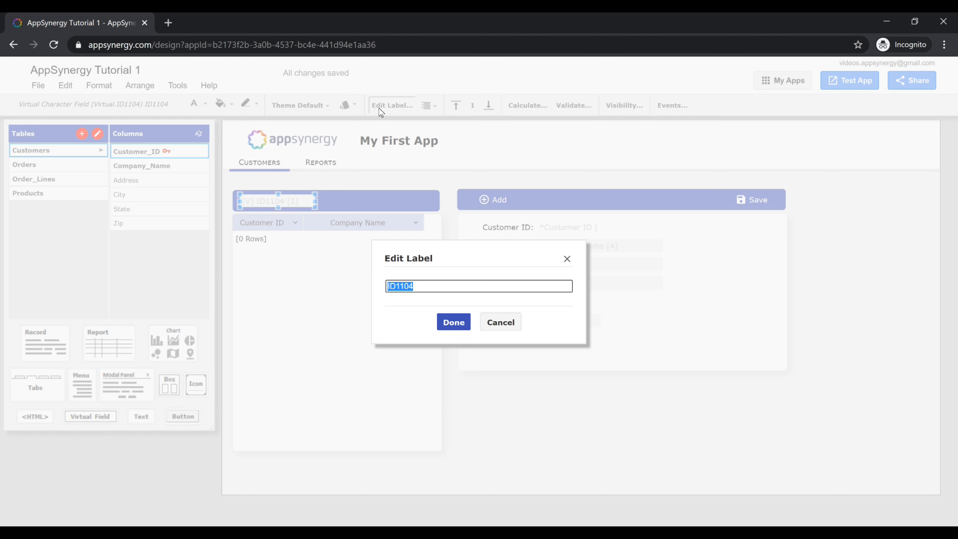
pyautogui.write('QuickSearch')
pyautogui.click(453, 322)
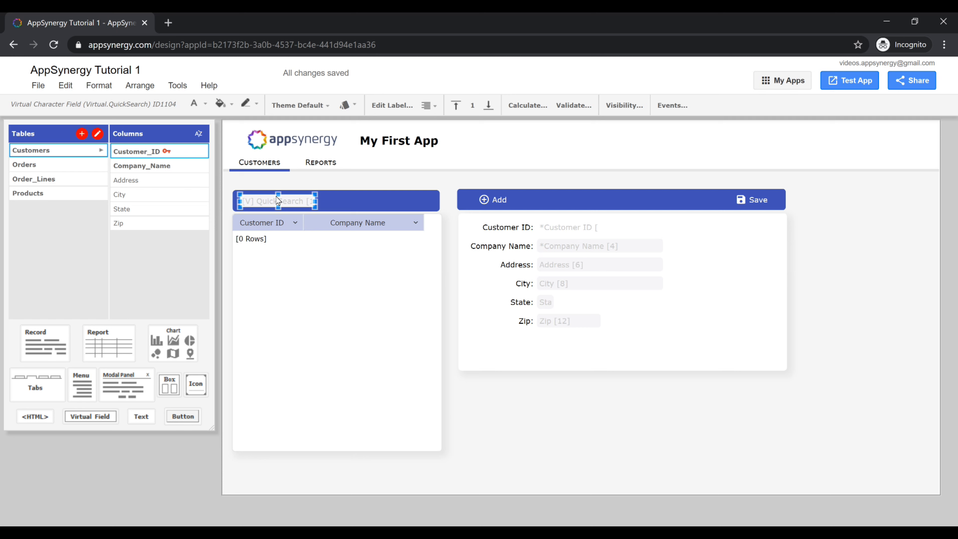
# Step: Add a button beside the QuickSearch field with the magnifier icon and no label
pyautogui.moveTo(176, 419); pyautogui.dragTo(331, 202)
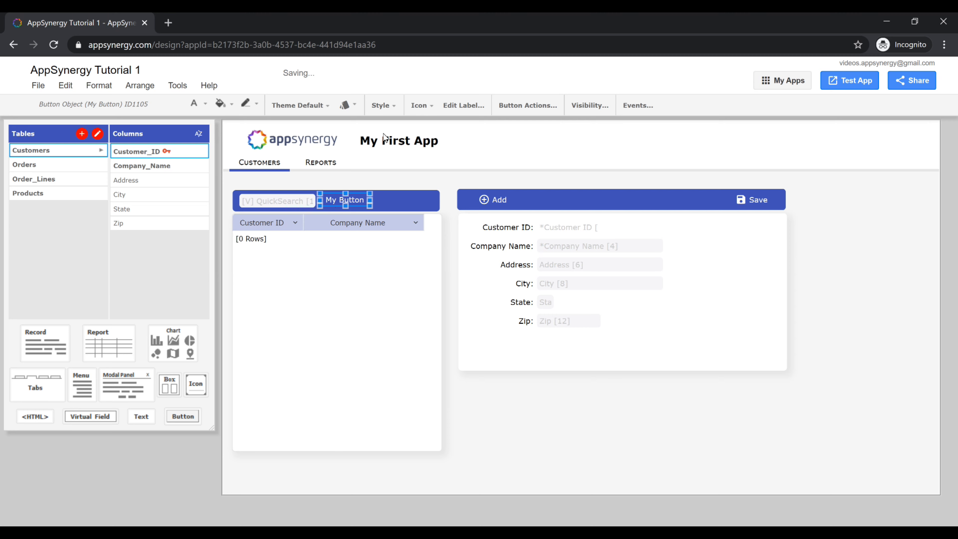
pyautogui.click(416, 108)
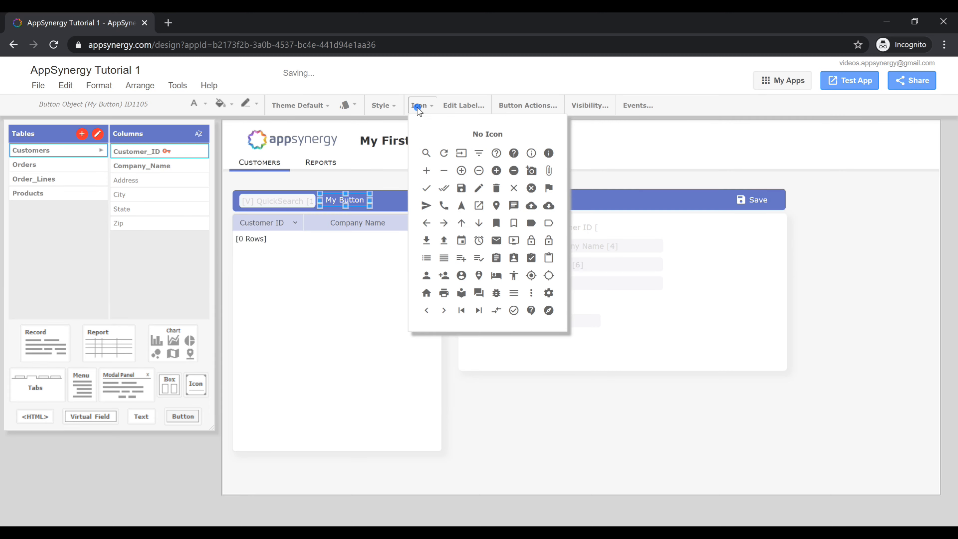
pyautogui.click(425, 153)
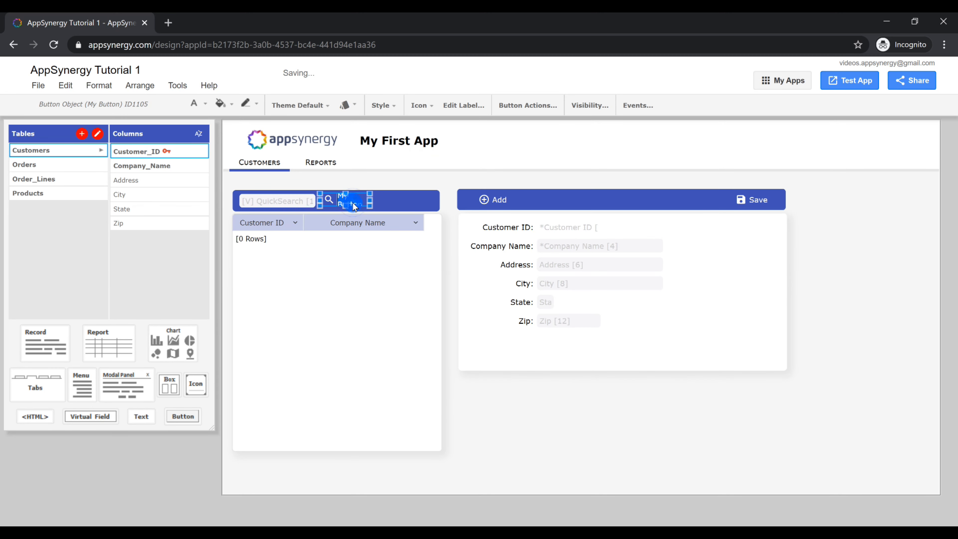
# Step: Create a new filter named Quick Search for the Customers report and set it to Match Any
pyautogui.click(315, 252)
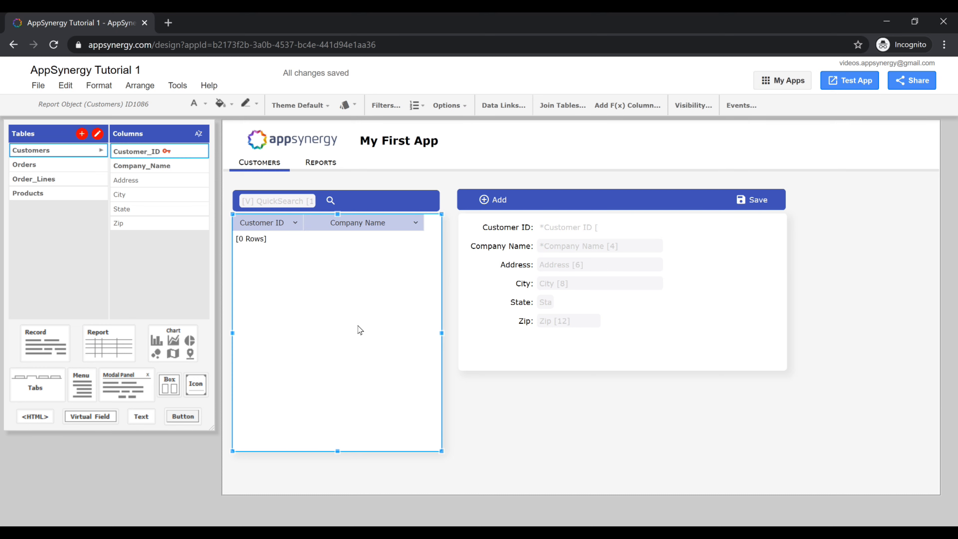
pyautogui.click(321, 330)
pyautogui.click(384, 107)
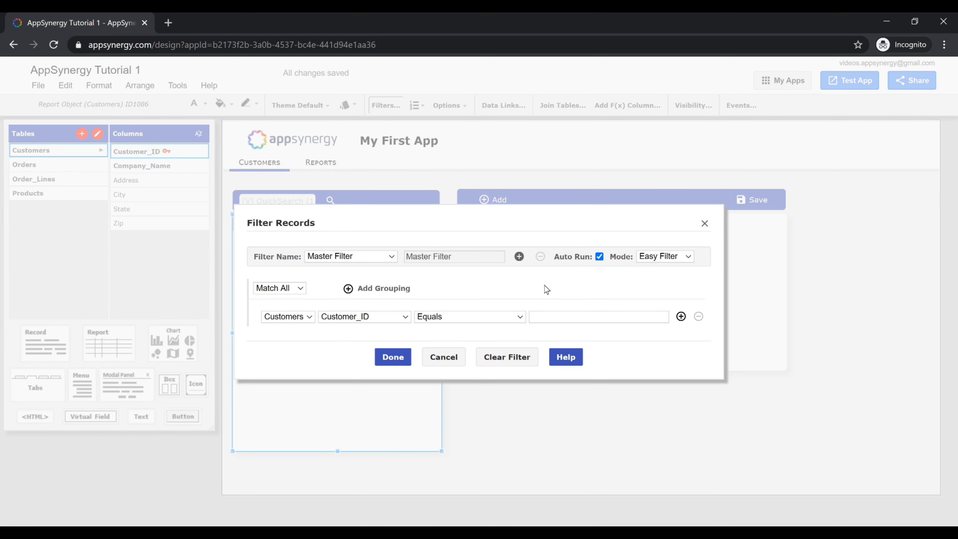
pyautogui.click(520, 257)
pyautogui.click(487, 259)
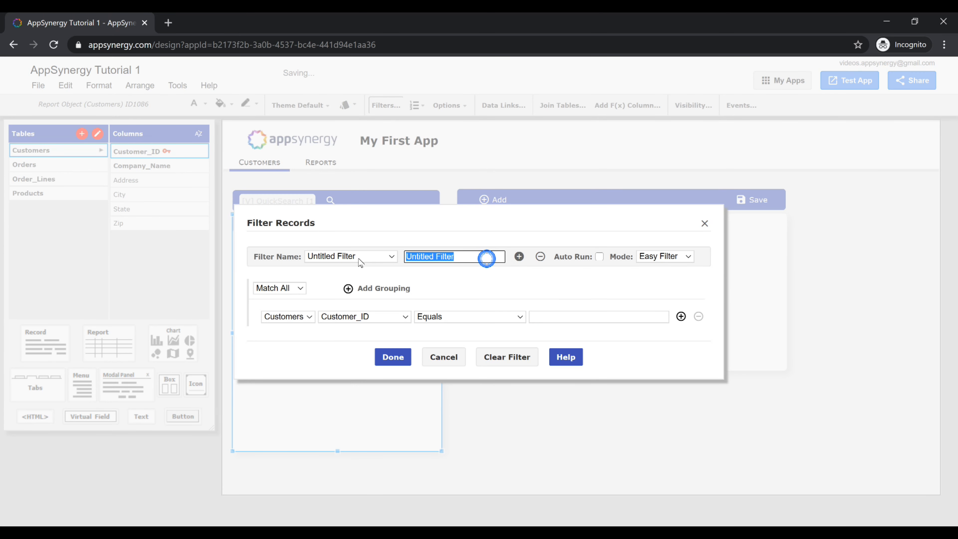
pyautogui.write('Quick Search')
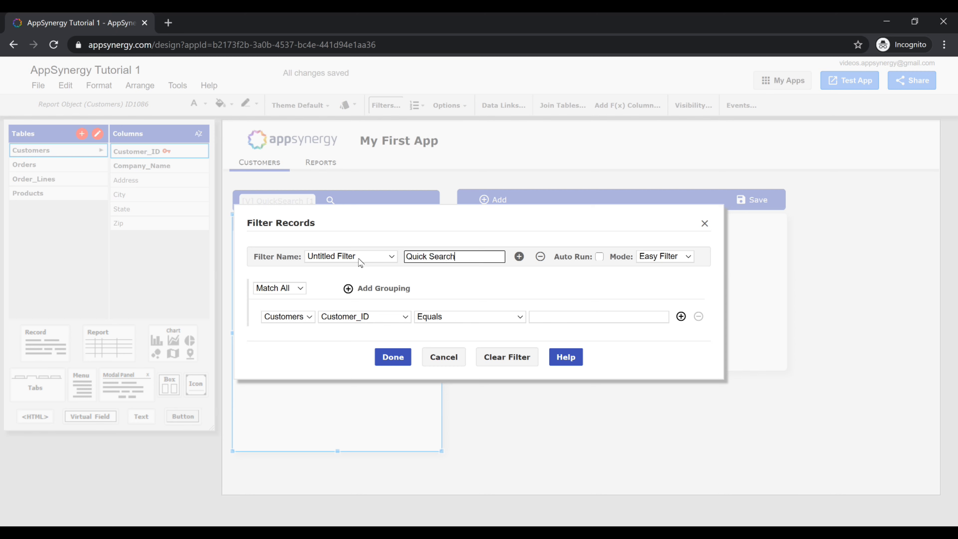
pyautogui.click(340, 335)
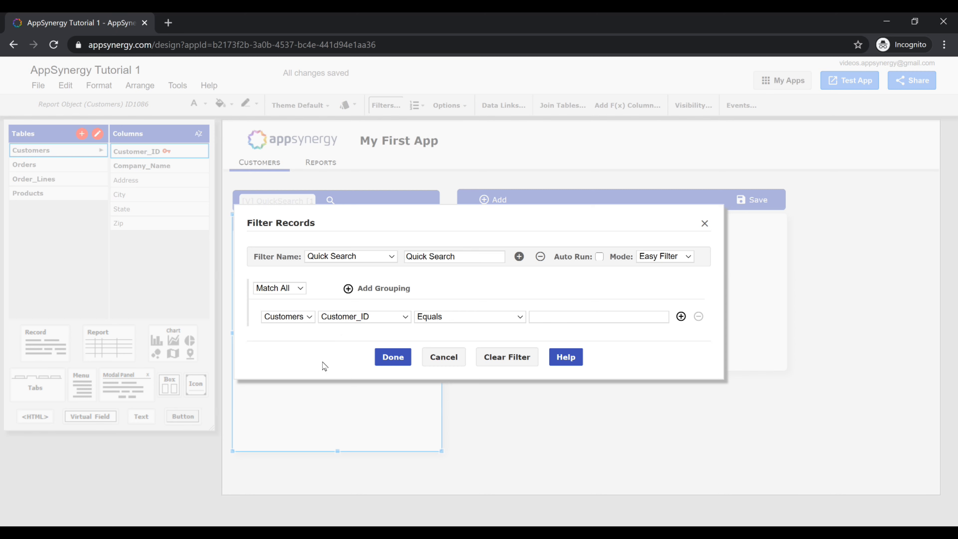
pyautogui.click(294, 289)
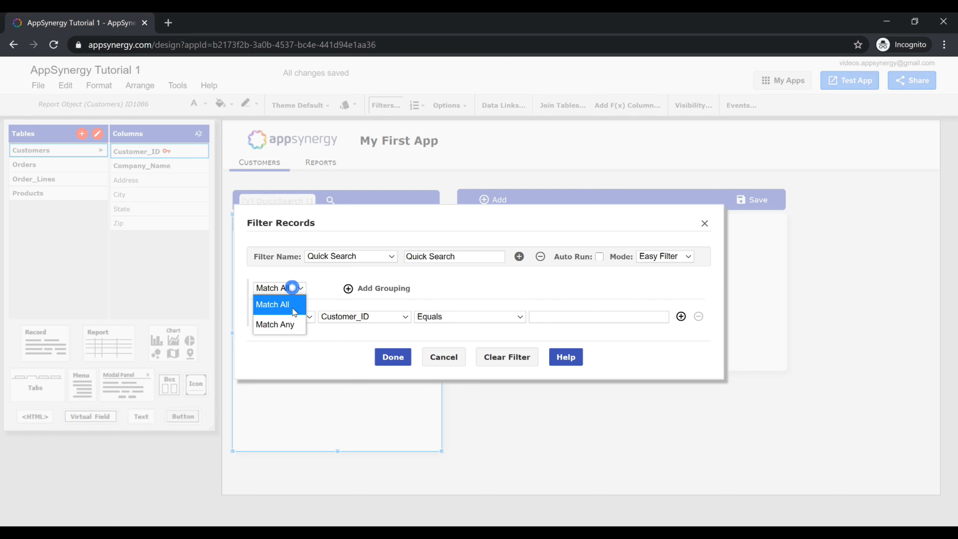
pyautogui.click(293, 325)
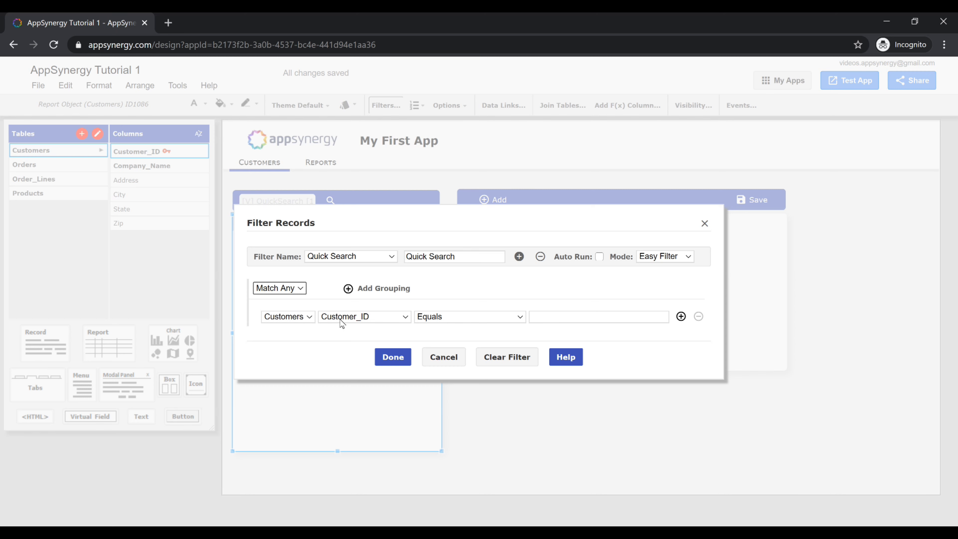
pyautogui.click(550, 319)
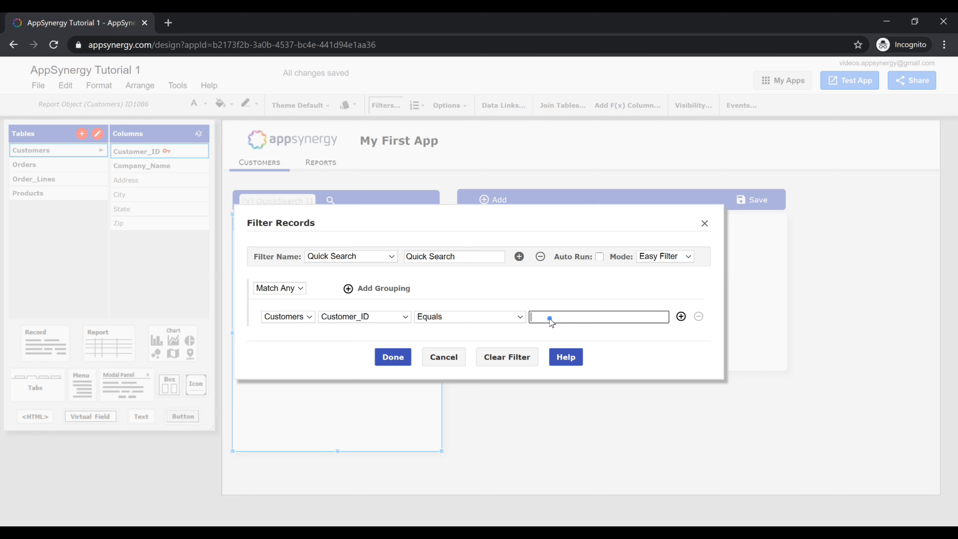
pyautogui.click(566, 357)
pyautogui.scroll(-6, 504, 270)
pyautogui.scroll(-12, 504, 270)
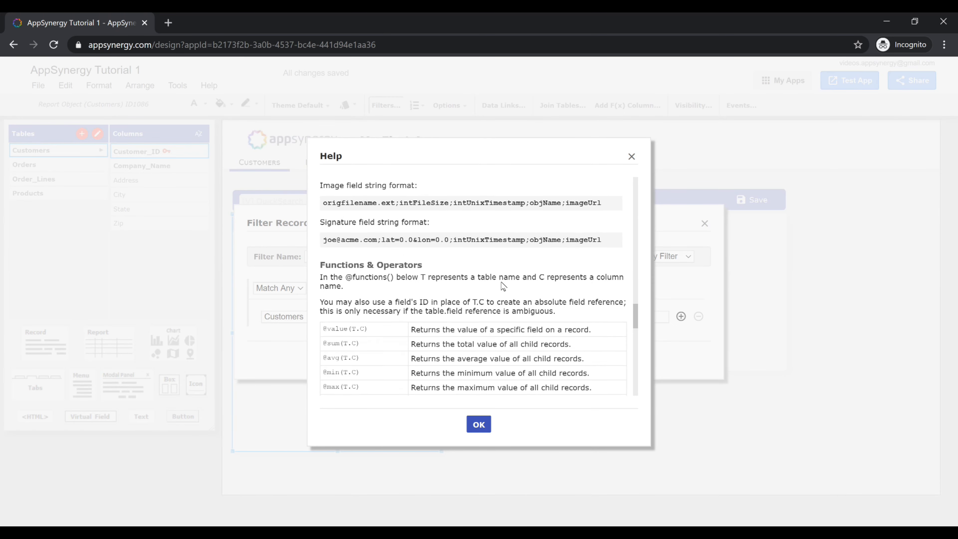
pyautogui.click(630, 156)
pyautogui.click(545, 317)
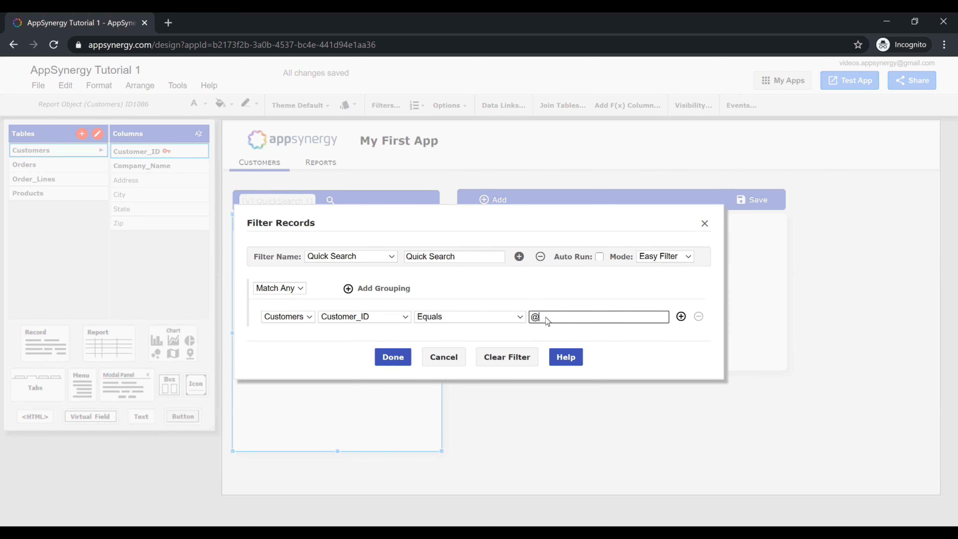
pyautogui.write('@value(Virtual.QuickSearch)')
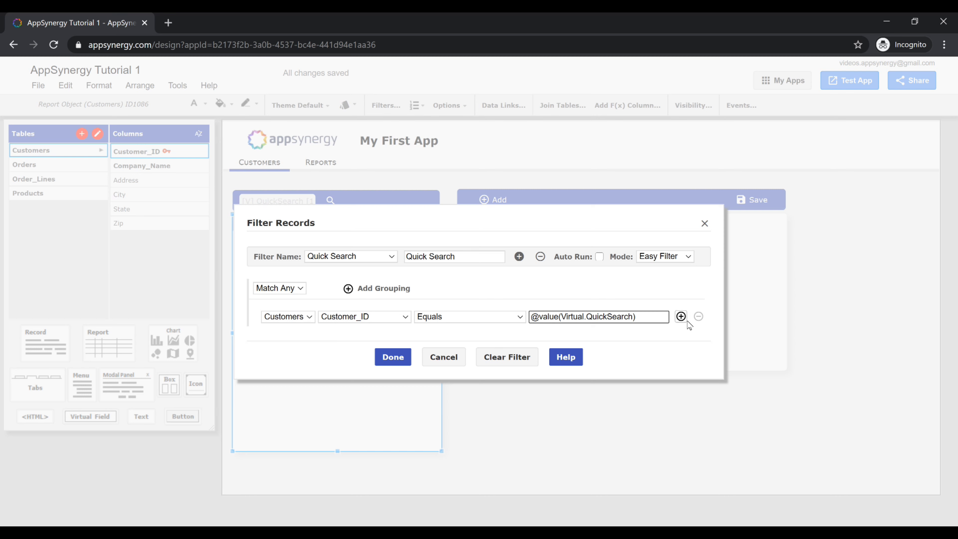
pyautogui.click(681, 316)
pyautogui.click(347, 329)
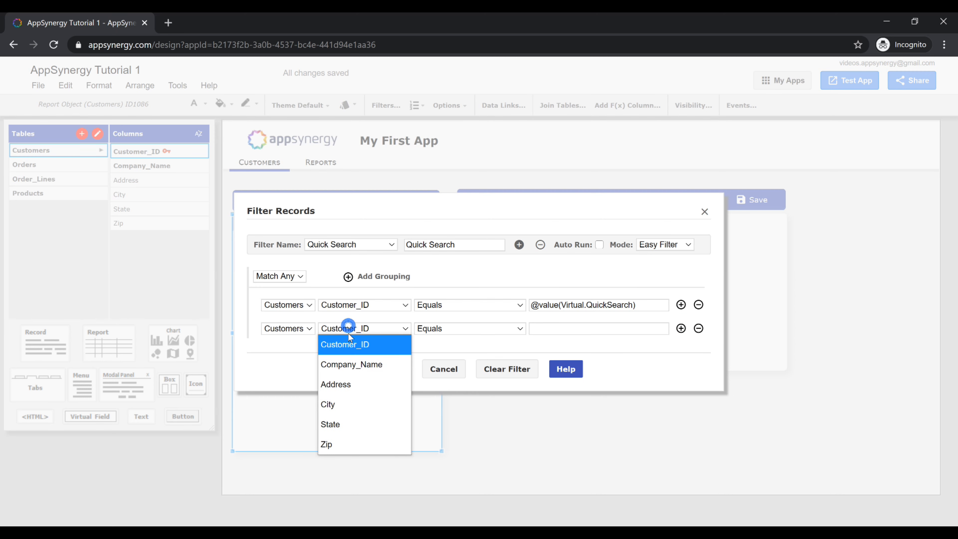
pyautogui.click(347, 364)
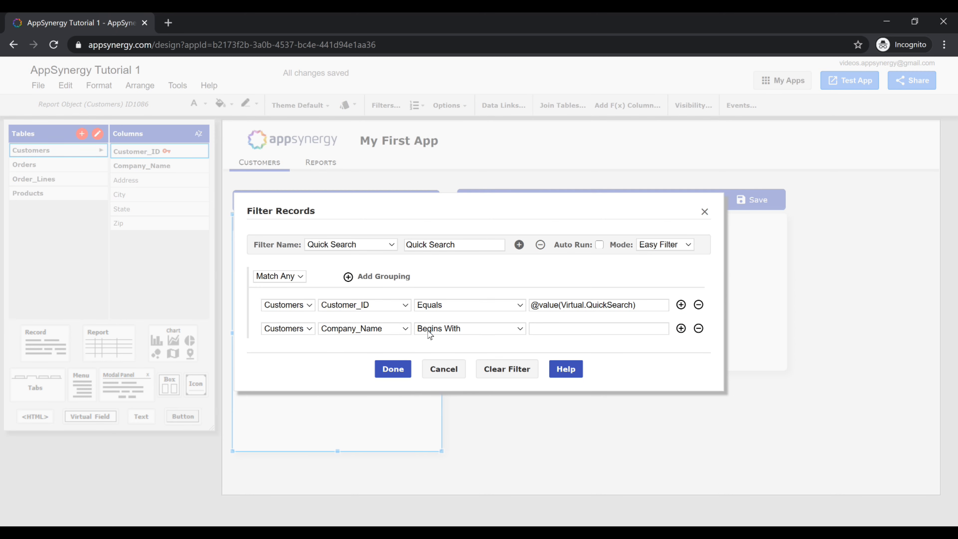
pyautogui.tripleClick(538, 305)
pyautogui.hotkey('ctrl', 'c')
pyautogui.click(563, 328)
pyautogui.hotkey('ctrl', 'v')
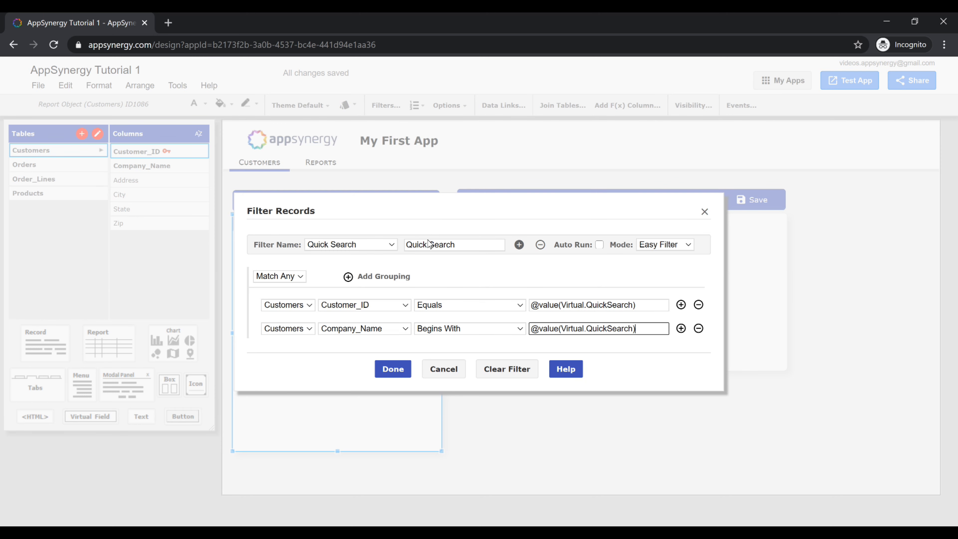
pyautogui.click(393, 369)
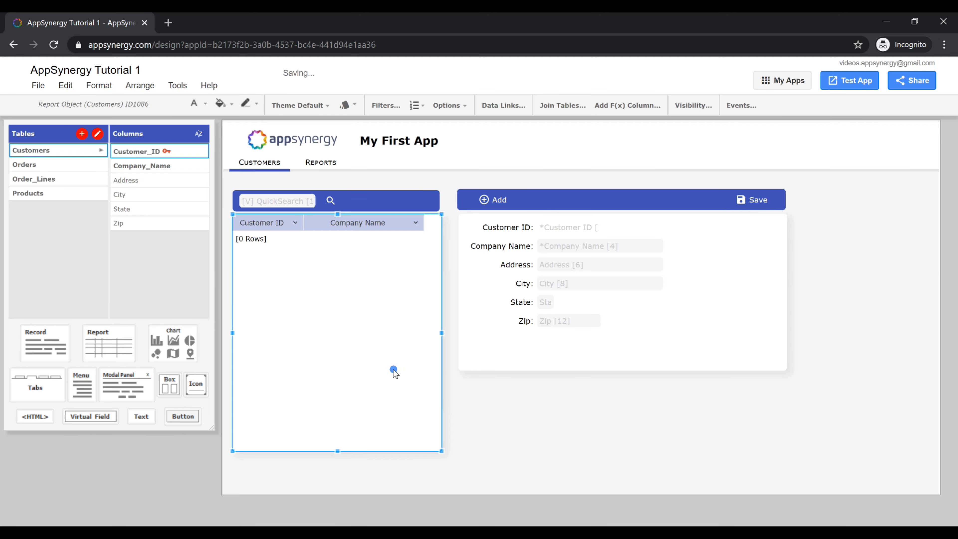
# Step: Connect the magnifier button to the Customers report with the action Apply Filter: Quick Search
pyautogui.click(331, 202)
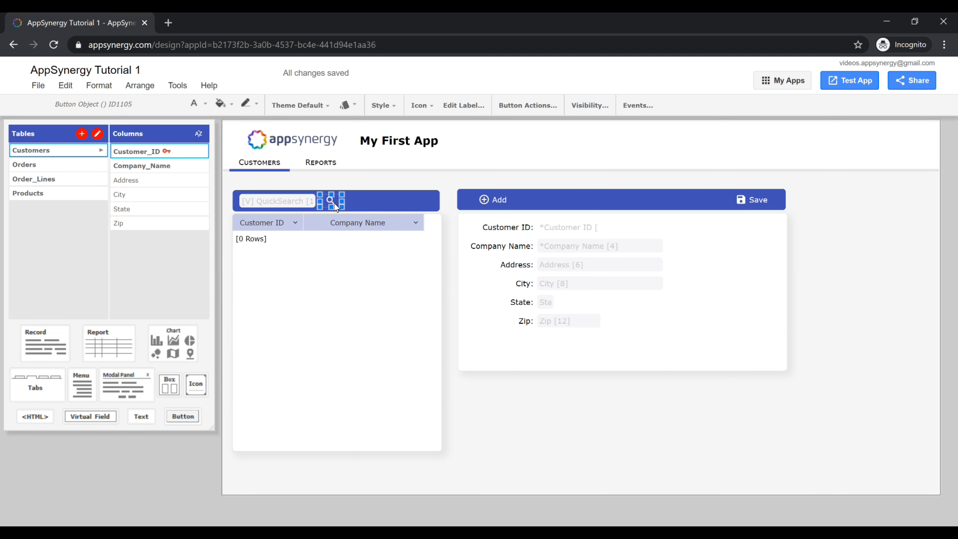
pyautogui.click(523, 107)
pyautogui.click(487, 288)
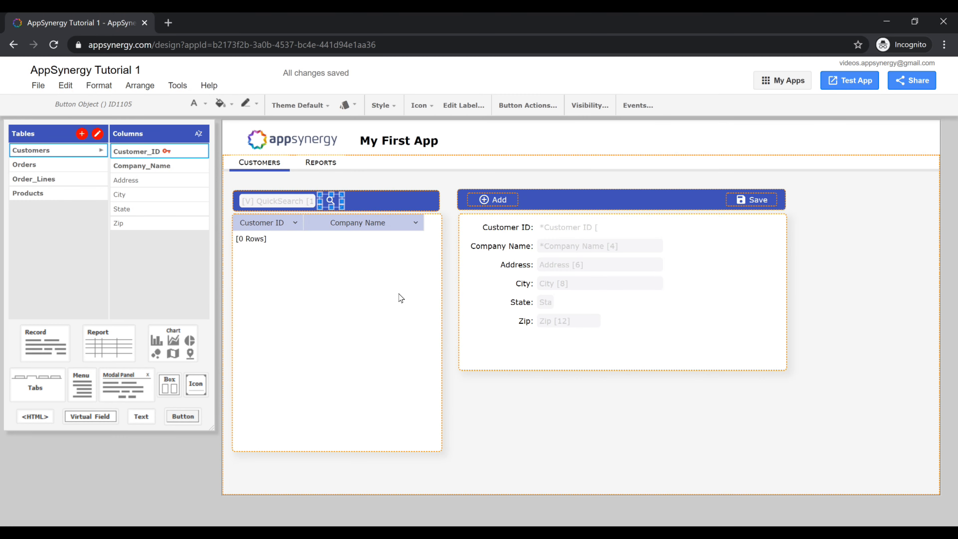
pyautogui.click(363, 302)
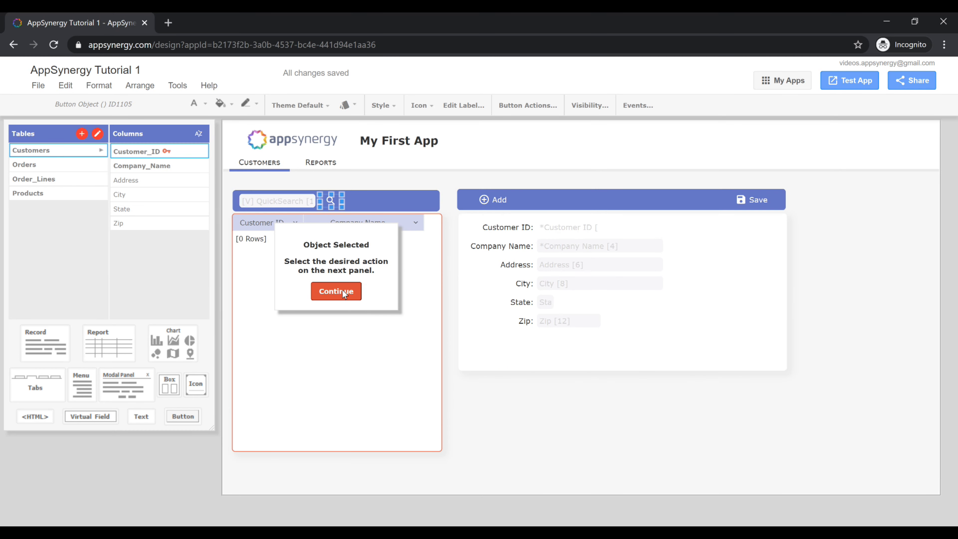
pyautogui.click(343, 293)
pyautogui.click(475, 280)
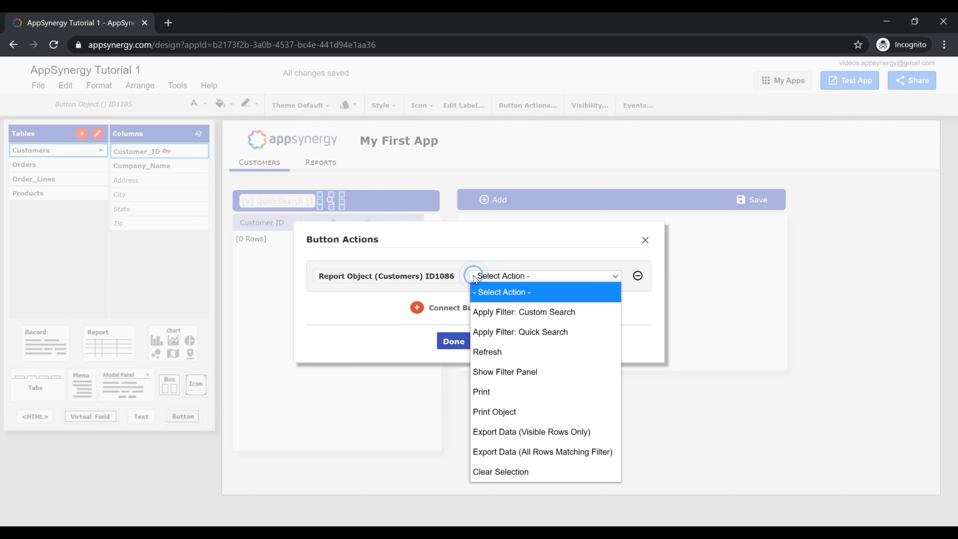
pyautogui.click(495, 329)
pyautogui.click(454, 342)
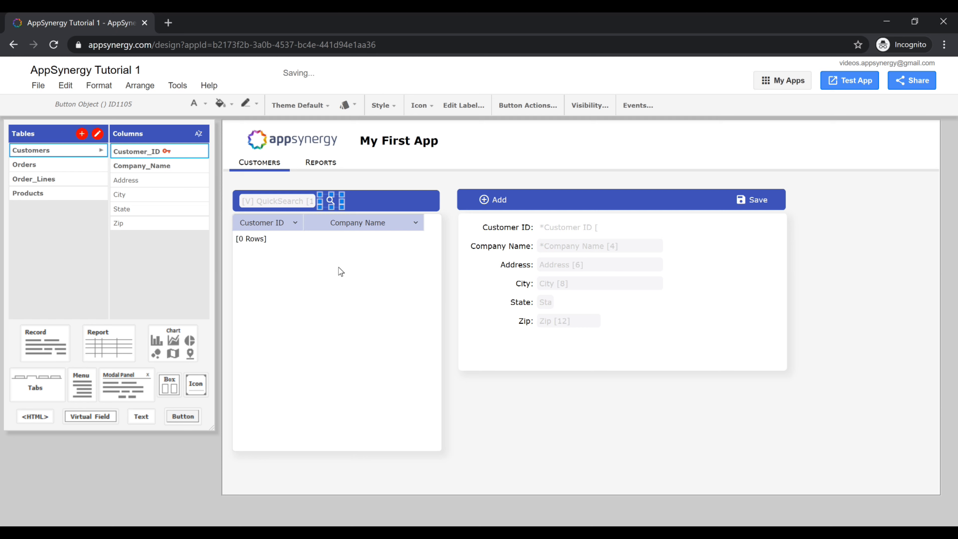
# Step: Run the app in test mode, quick-search the customers for "acm", and close the test
pyautogui.click(281, 201)
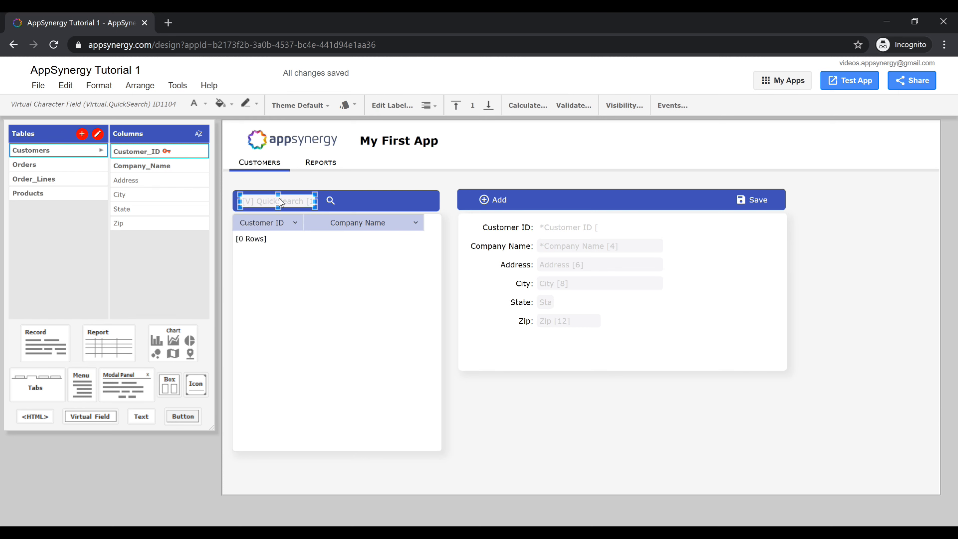
pyautogui.click(283, 262)
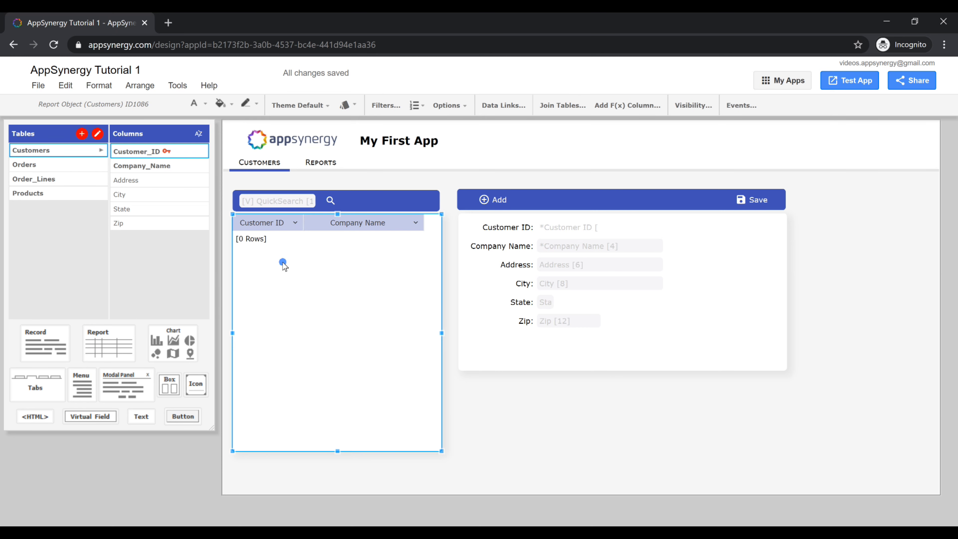
pyautogui.click(849, 81)
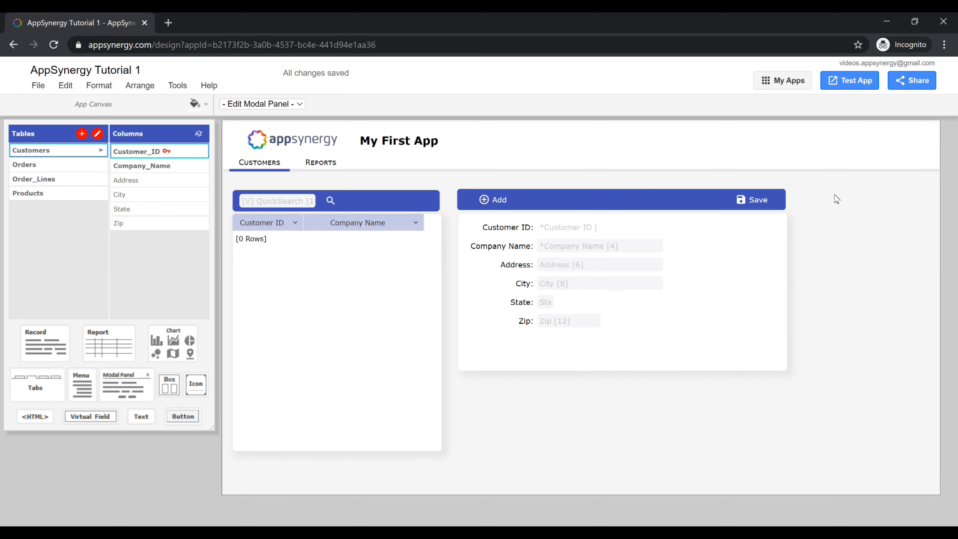
pyautogui.click(852, 82)
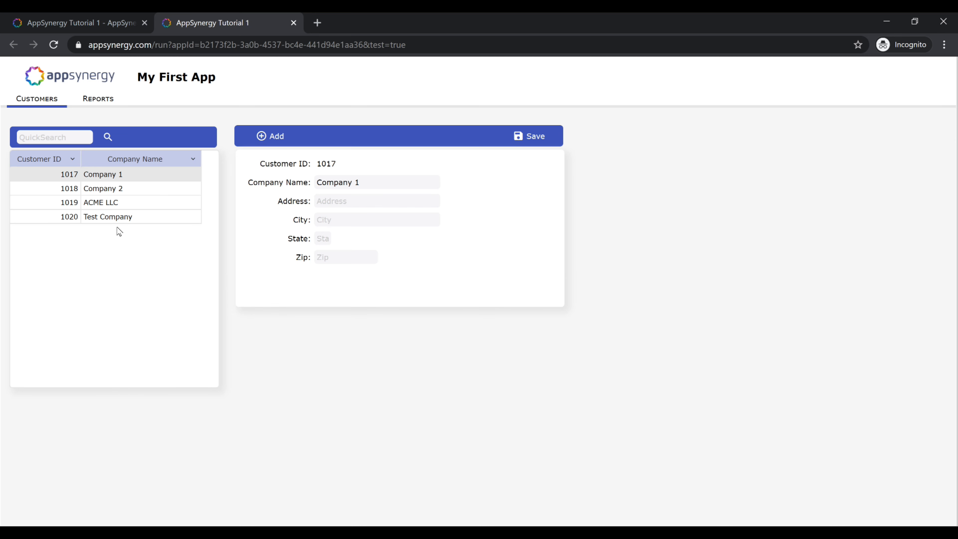
pyautogui.click(52, 139)
pyautogui.write('a')
pyautogui.click(108, 137)
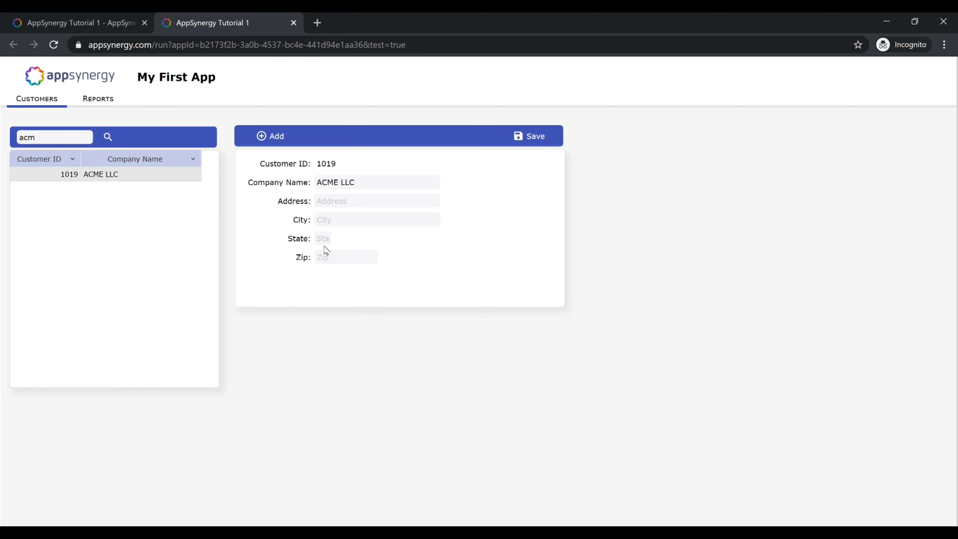
pyautogui.hotkey('ctrl', 'w')
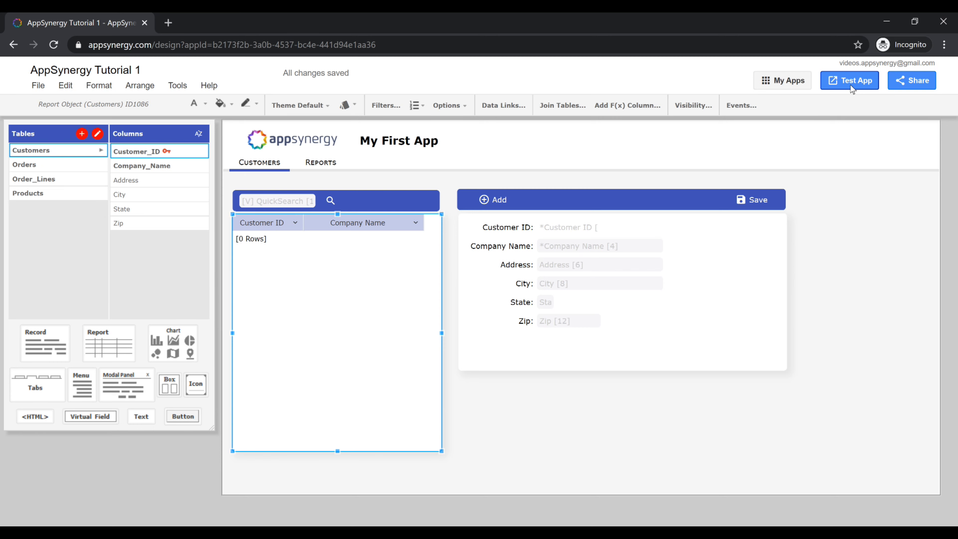
# Step: Add a new tab to the app's main tabs and name it Products
pyautogui.click(390, 177)
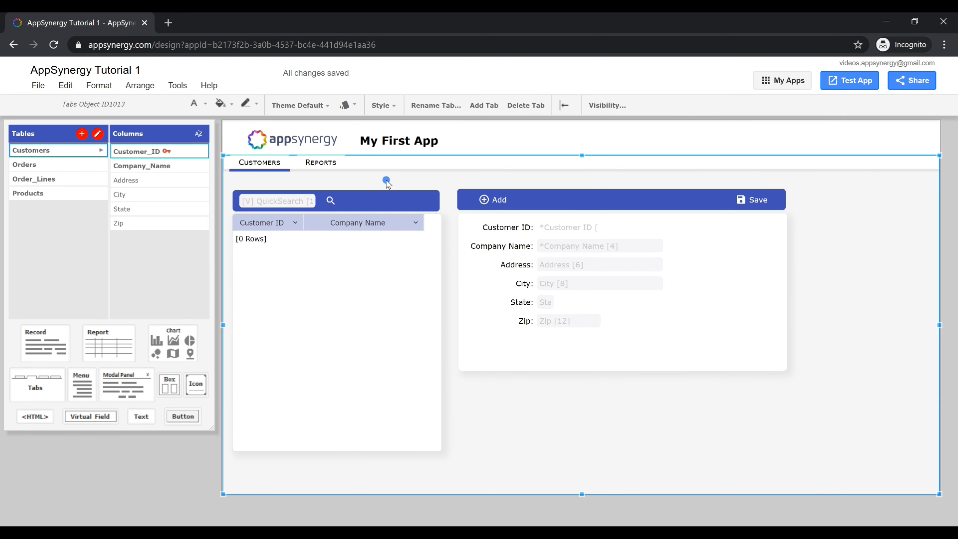
pyautogui.click(487, 105)
pyautogui.doubleClick(363, 163)
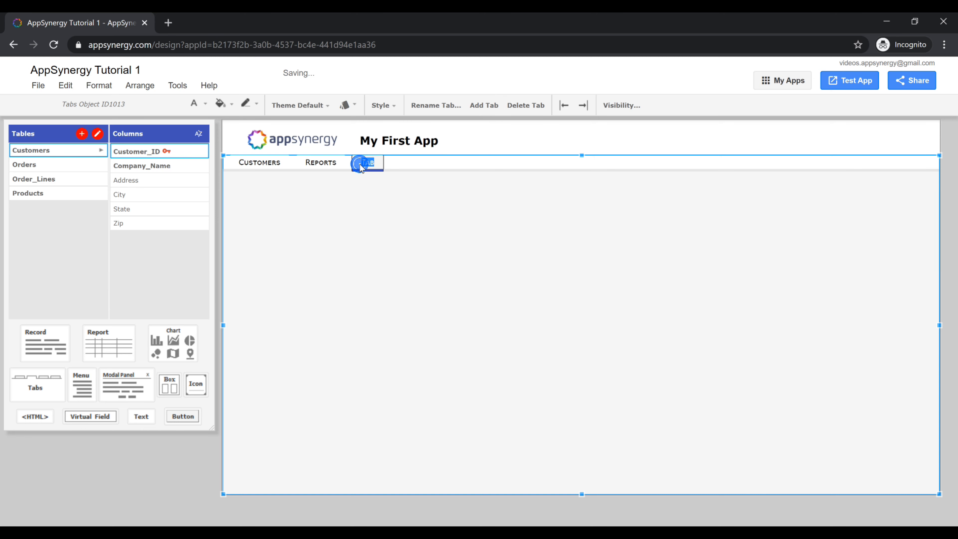
pyautogui.write('Products')
pyautogui.press('Return')
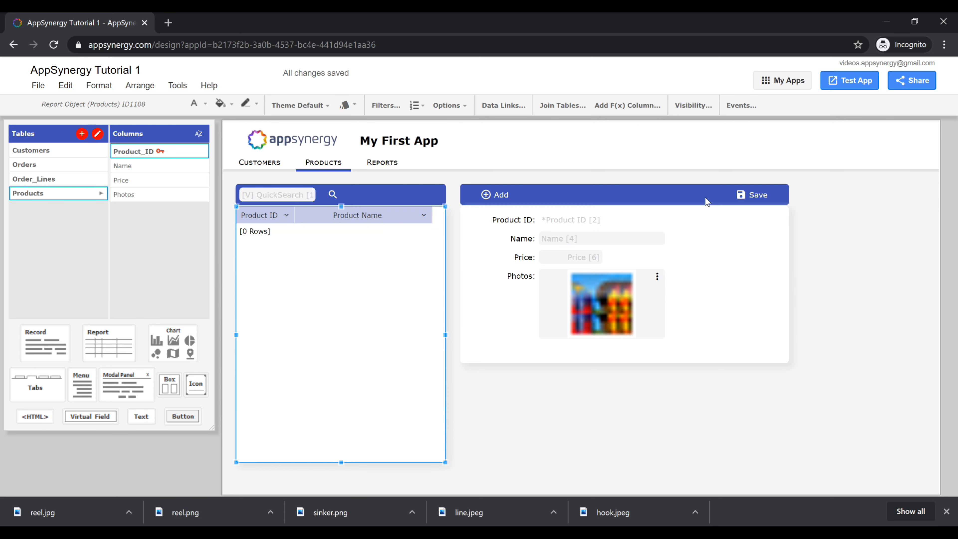
# Step: Run the app in test mode, view the Hook and Sinker records on the Products tab, and close the test
pyautogui.click(839, 86)
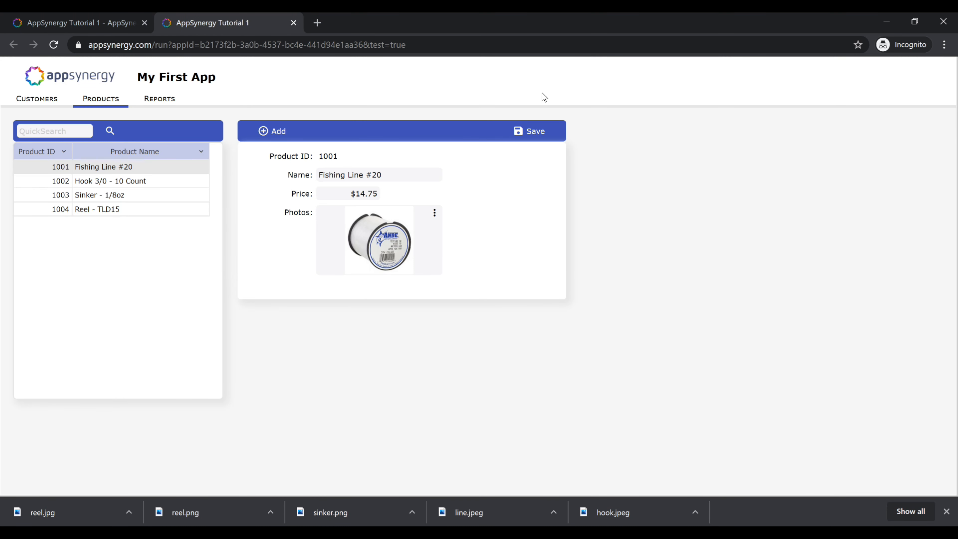
pyautogui.click(163, 181)
pyautogui.click(158, 194)
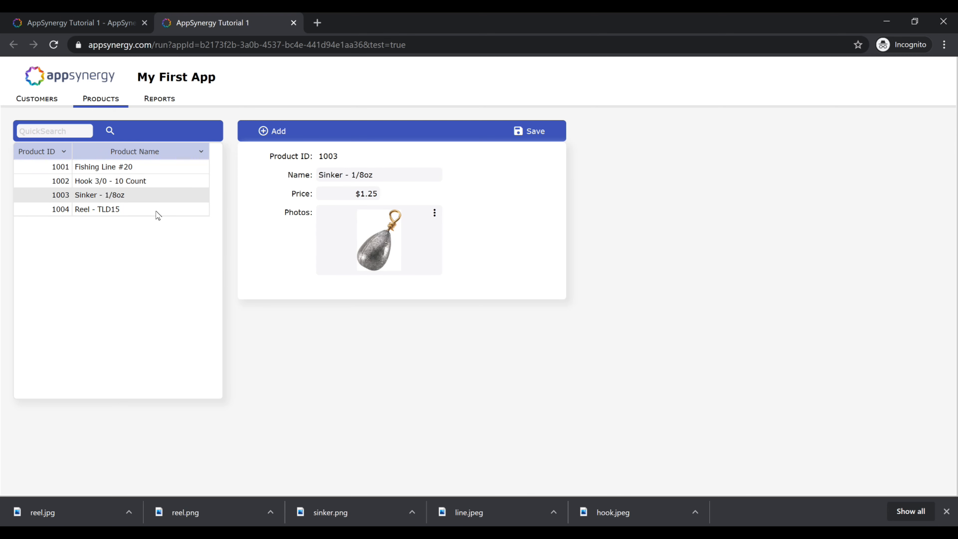
pyautogui.click(293, 23)
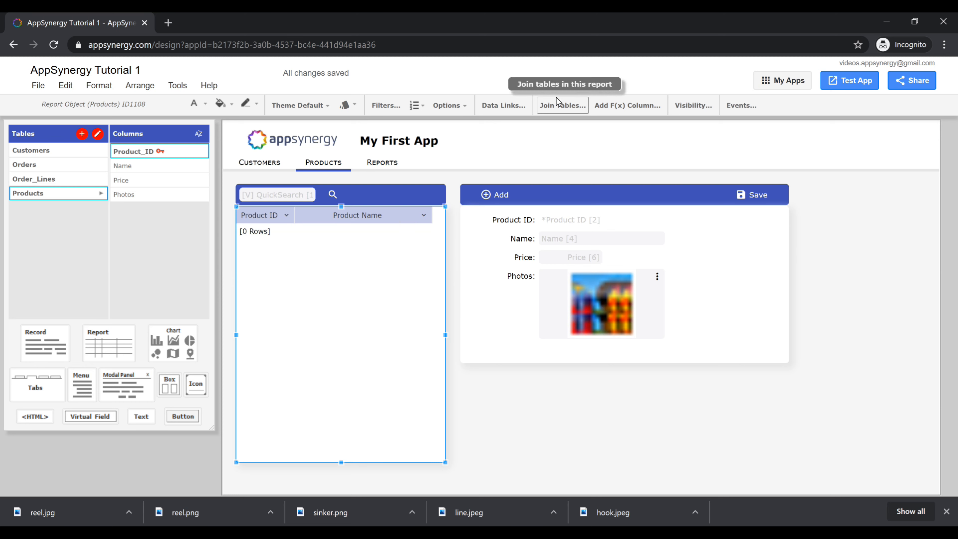
# Step: Add a tab named Orders and move it to the first position, ahead of Customers
pyautogui.click(459, 182)
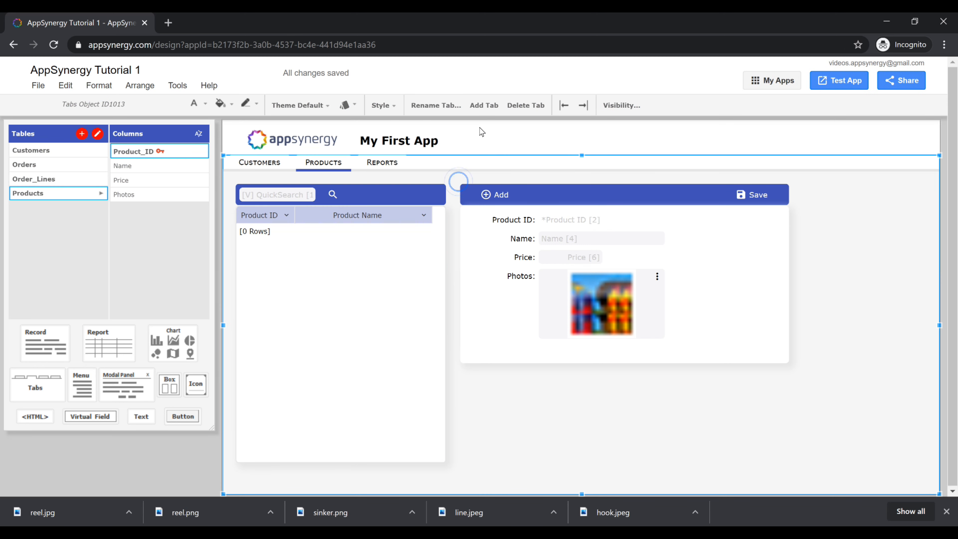
pyautogui.click(483, 106)
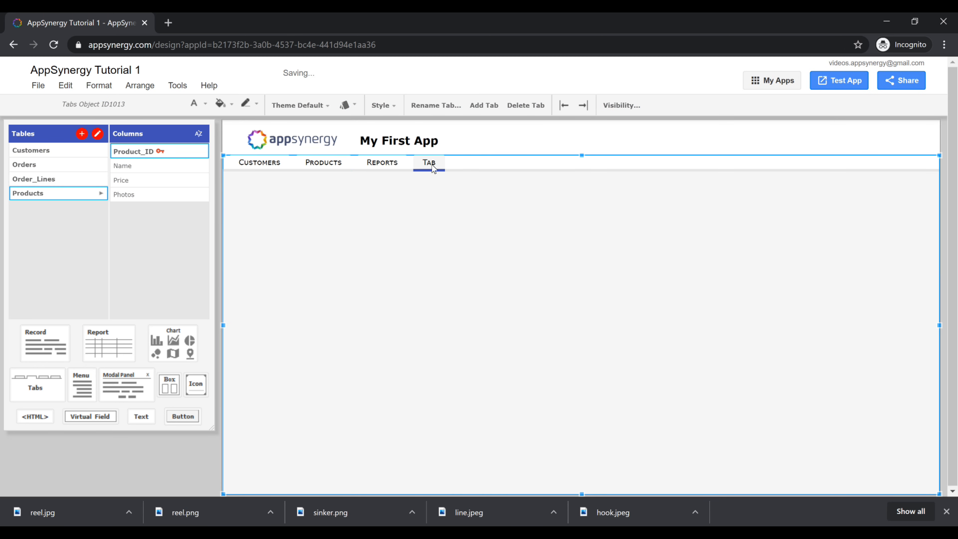
pyautogui.write('Orders')
pyautogui.press('Return')
pyautogui.click(559, 107)
pyautogui.click(559, 107)
pyautogui.click(560, 108)
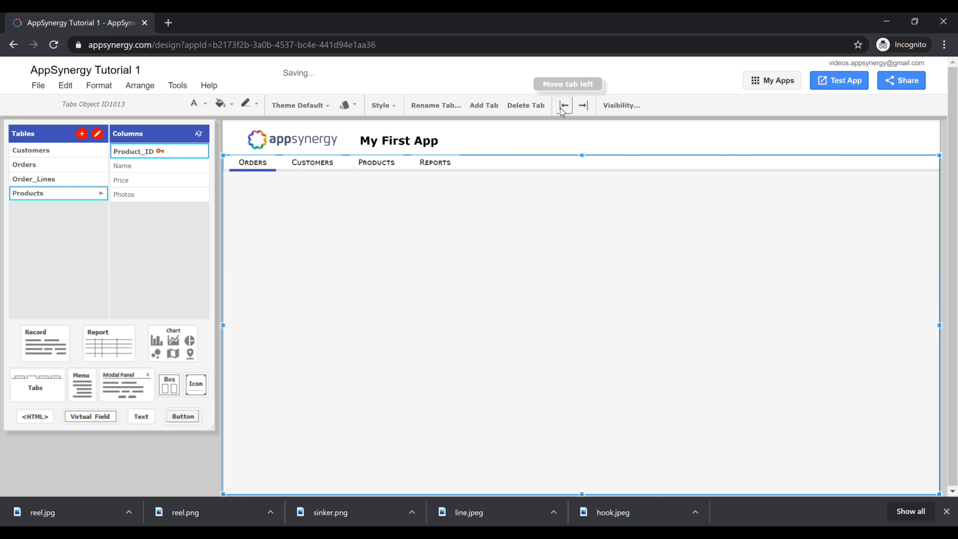
# Step: Place a Customers report on the Orders tab, remove all columns after Company Name, and narrow the report to fit
pyautogui.click(67, 151)
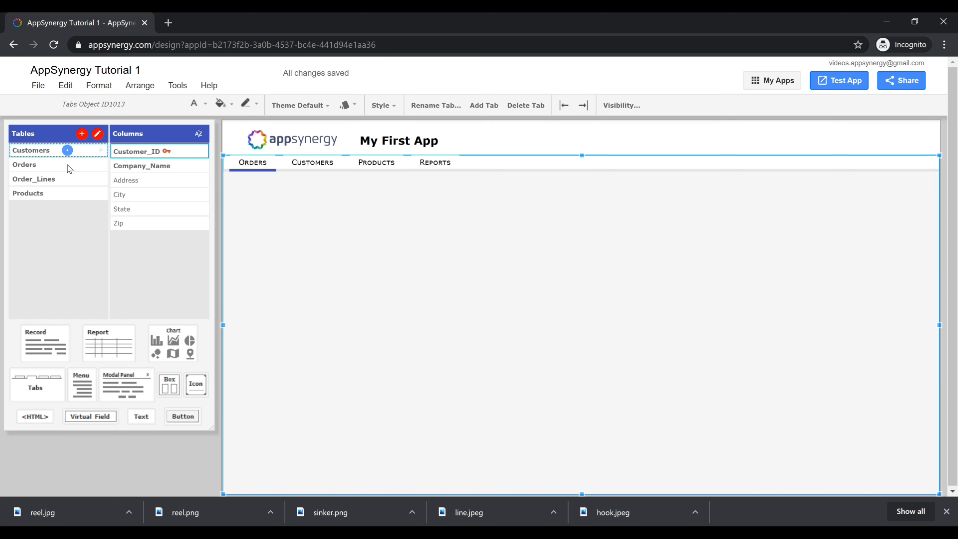
pyautogui.moveTo(108, 341); pyautogui.dragTo(281, 242)
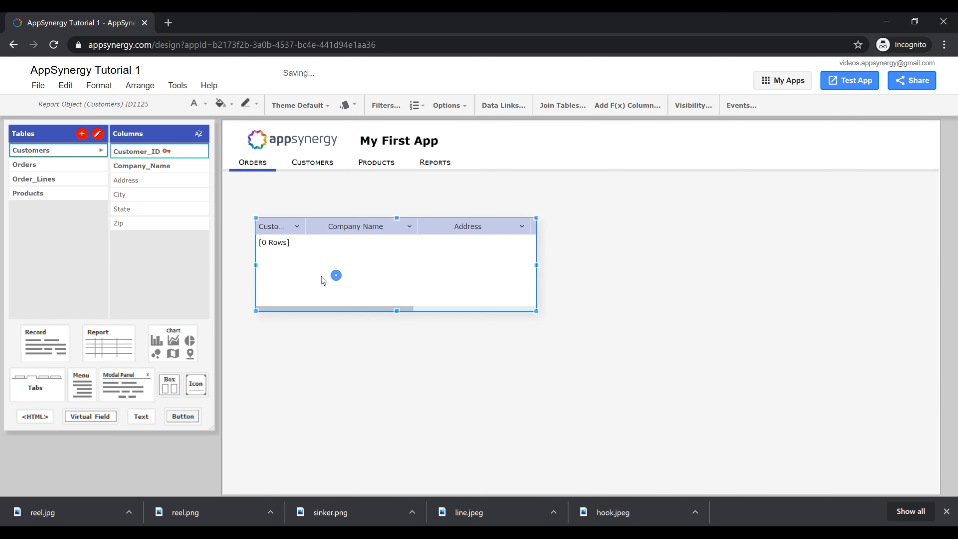
pyautogui.click(393, 226)
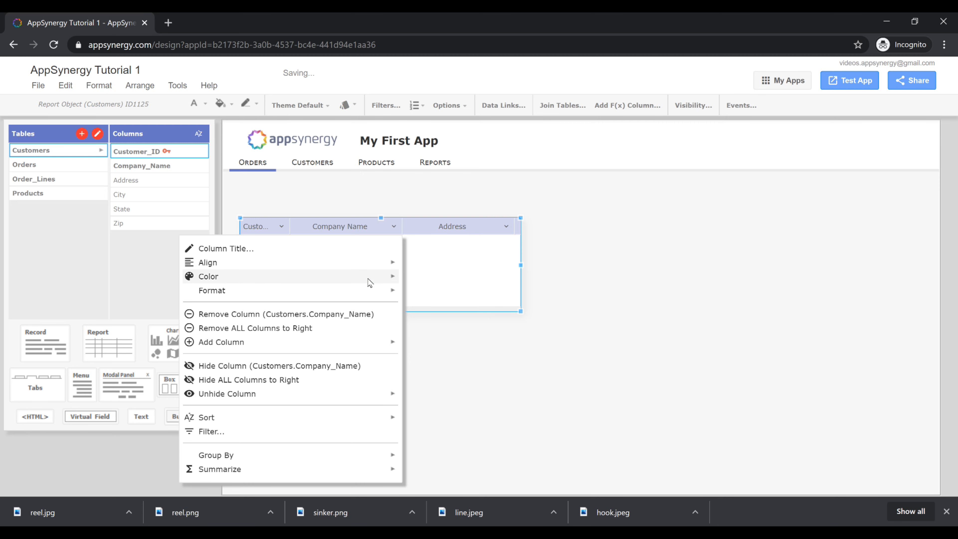
pyautogui.click(311, 327)
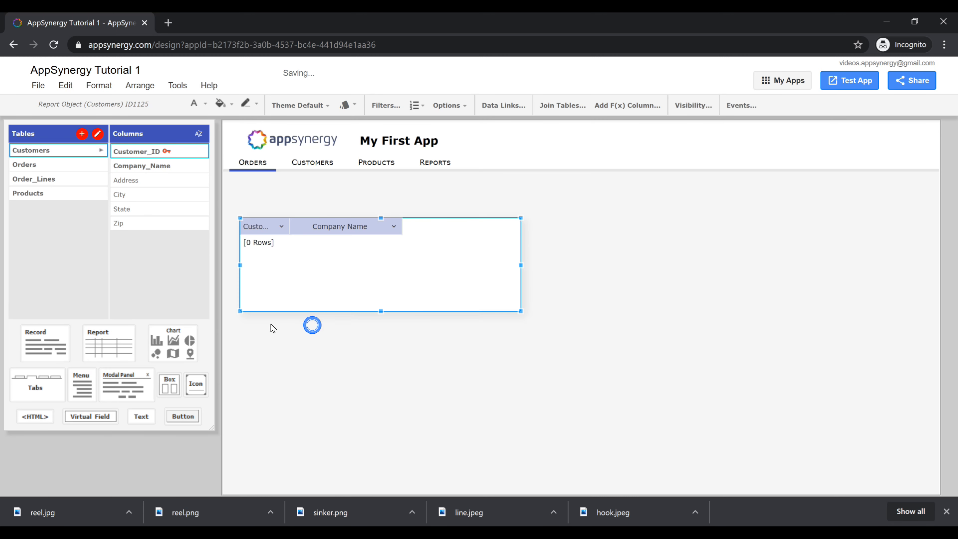
pyautogui.moveTo(519, 256); pyautogui.dragTo(418, 257)
# Step: Add an Orders report showing Order ID, Order Date and Status beneath the Customers report
pyautogui.click(44, 165)
pyautogui.moveTo(42, 164); pyautogui.dragTo(265, 338)
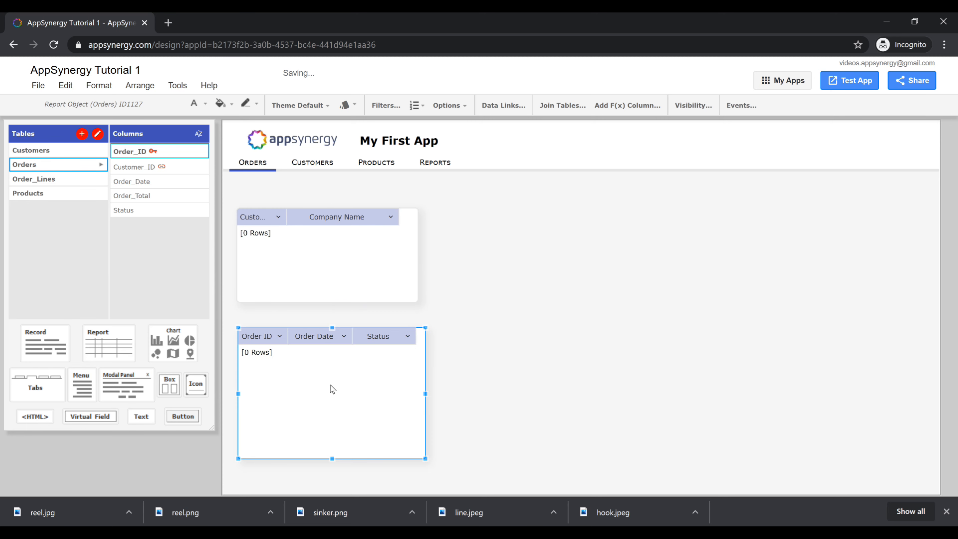
pyautogui.click(330, 385)
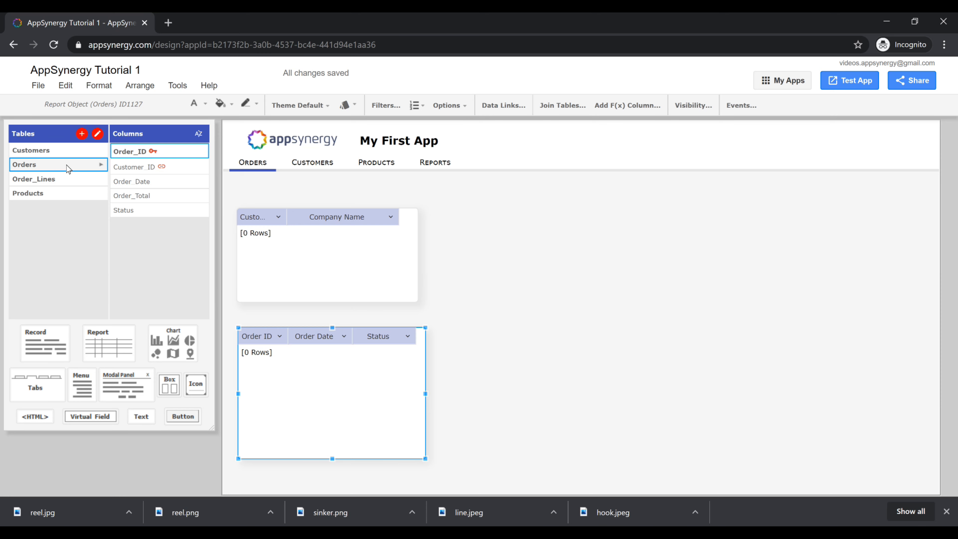
# Step: Create a data link from the Customers report to the Orders report, matching Customer_ID to Customer_ID
pyautogui.click(304, 252)
pyautogui.click(519, 114)
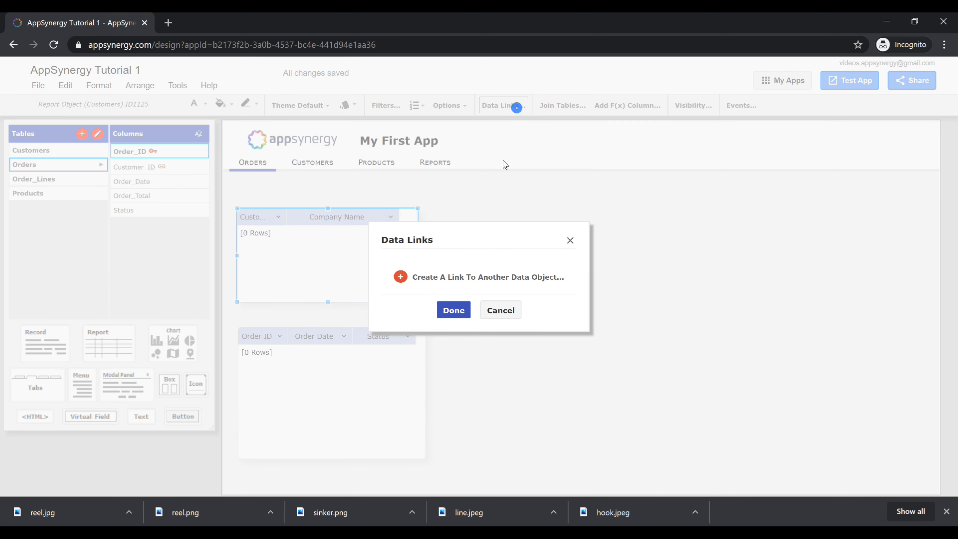
pyautogui.click(489, 277)
pyautogui.click(388, 375)
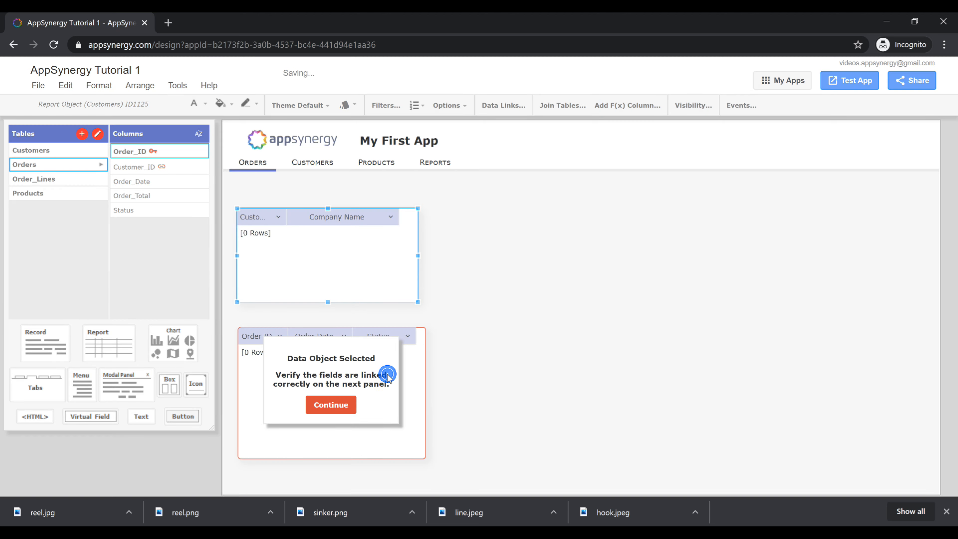
pyautogui.click(343, 405)
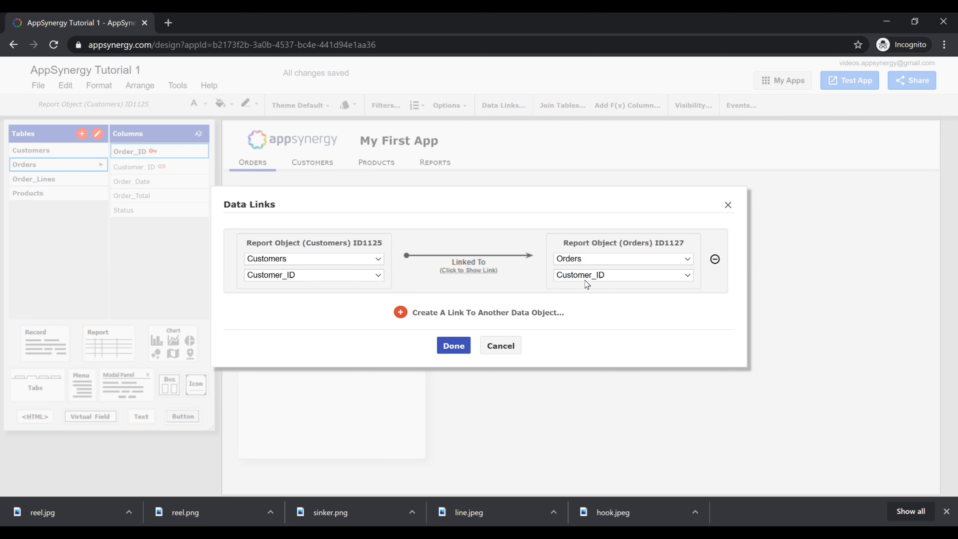
pyautogui.click(448, 352)
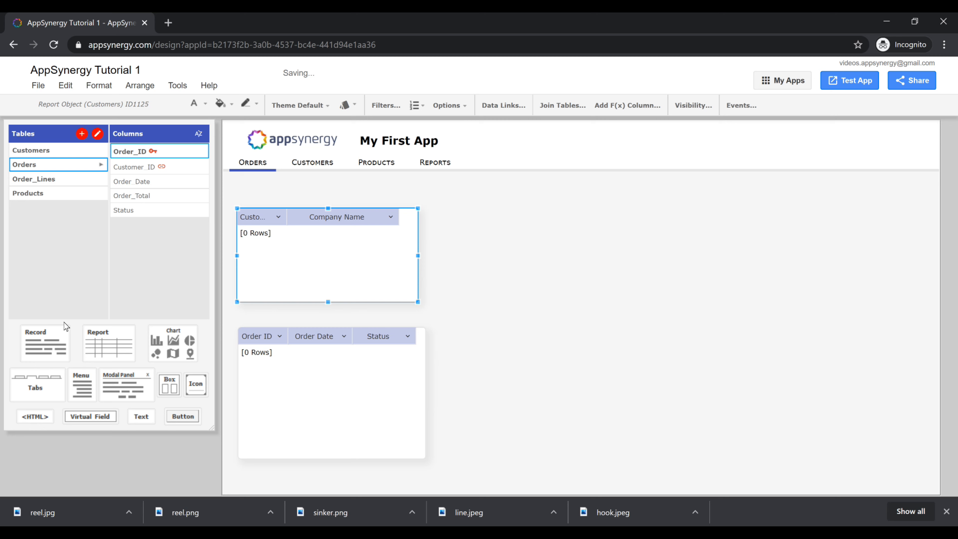
# Step: Add an Orders record beside the two reports and enlarge it to fill the remaining space on the tab
pyautogui.moveTo(46, 341); pyautogui.dragTo(446, 222)
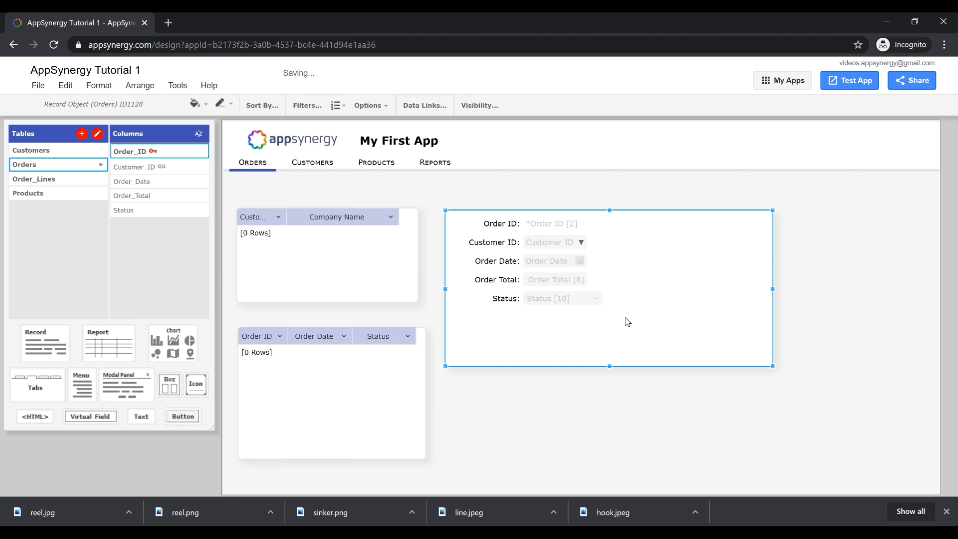
pyautogui.moveTo(773, 370); pyautogui.dragTo(927, 484)
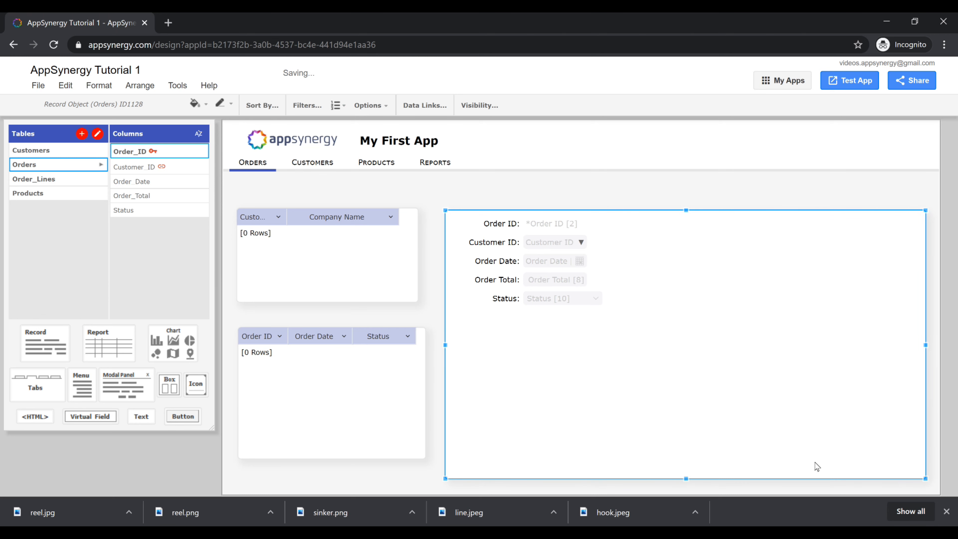
# Step: Create a data link from the Orders report to the Orders record on Order_ID, and enlarge the record to fill the space beside the reports
pyautogui.click(377, 407)
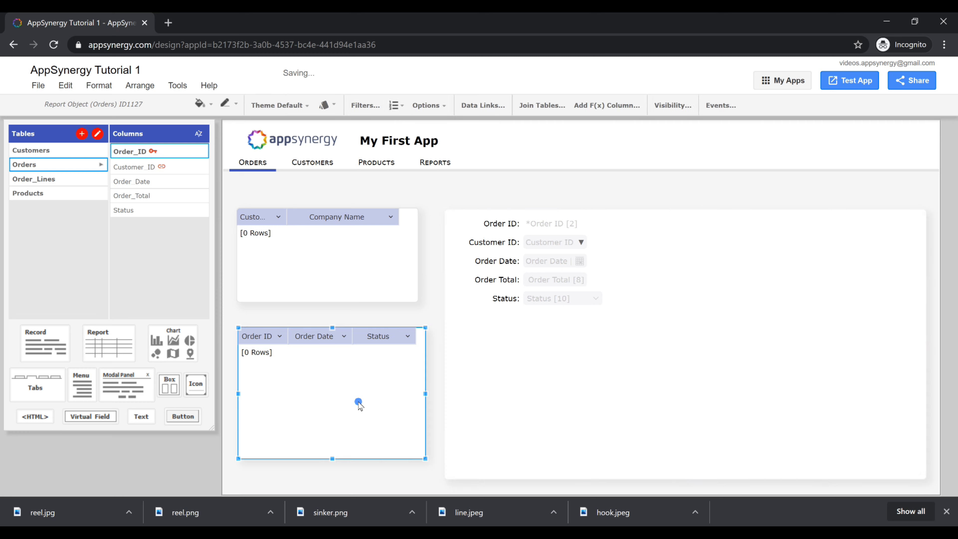
pyautogui.click(498, 107)
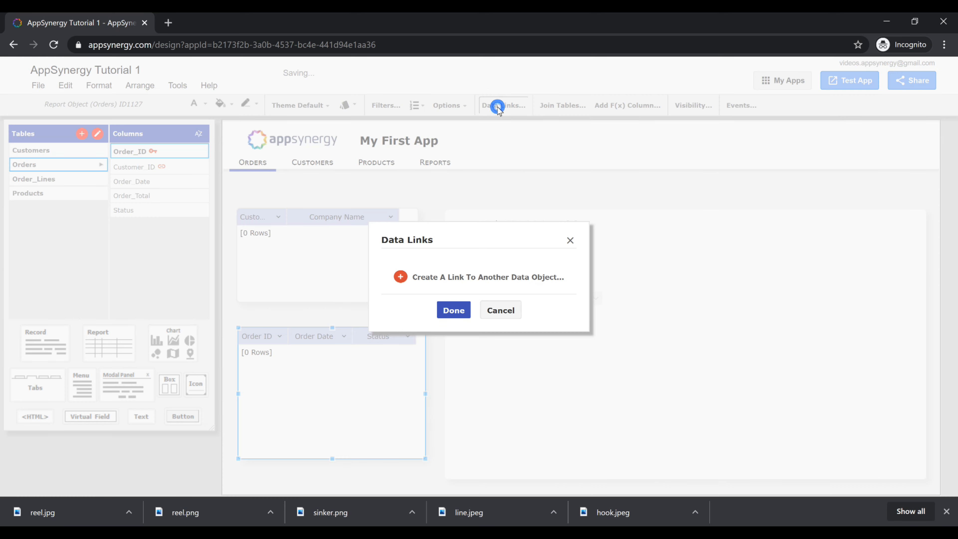
pyautogui.click(487, 276)
pyautogui.click(654, 313)
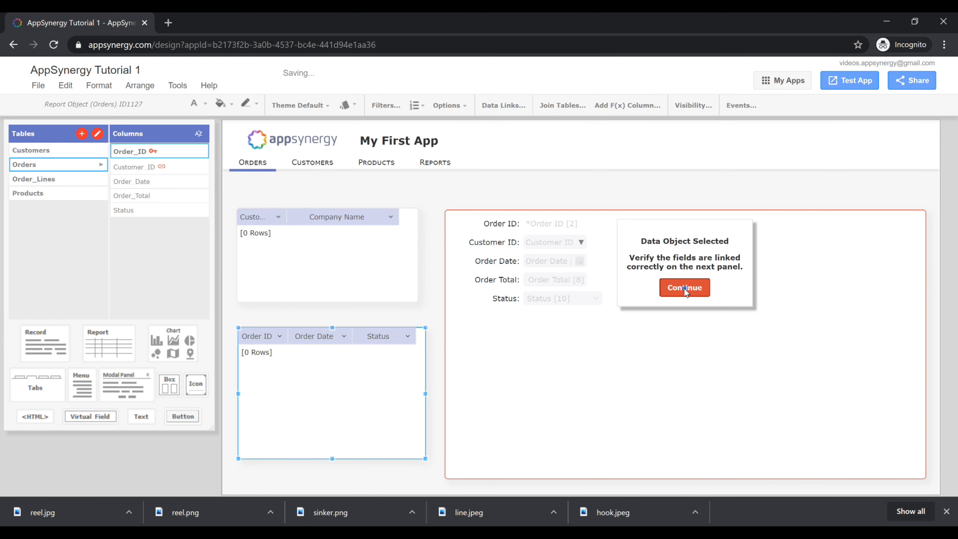
pyautogui.click(684, 288)
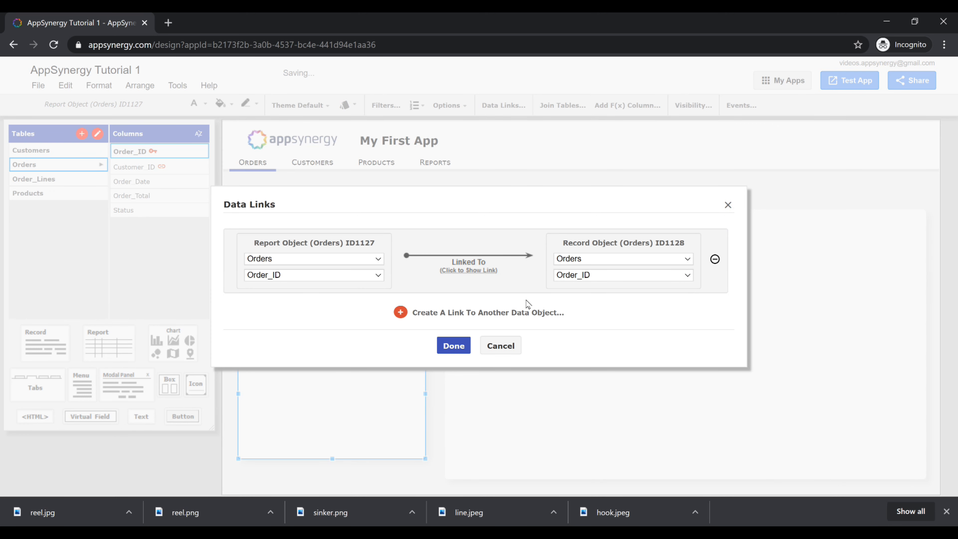
pyautogui.click(454, 346)
pyautogui.click(774, 364)
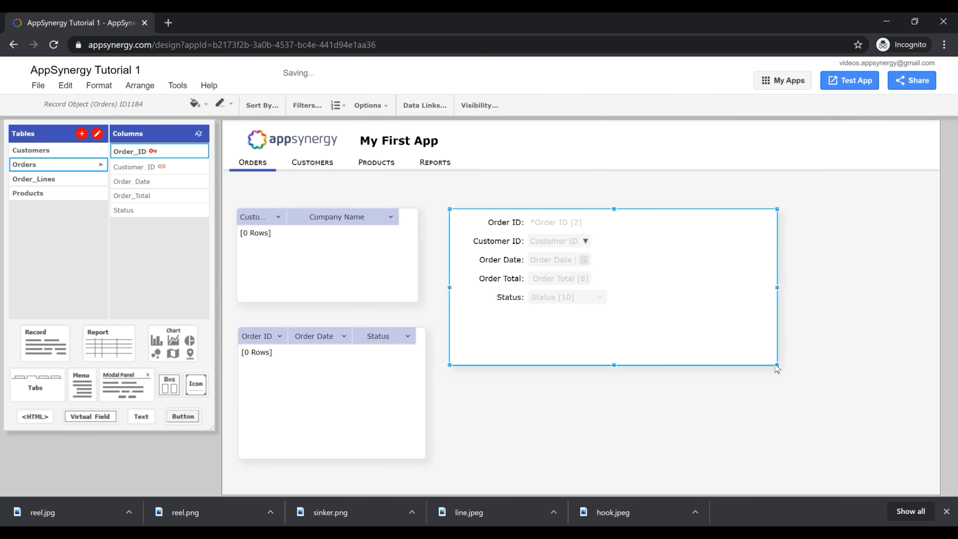
pyautogui.moveTo(836, 412); pyautogui.dragTo(912, 471)
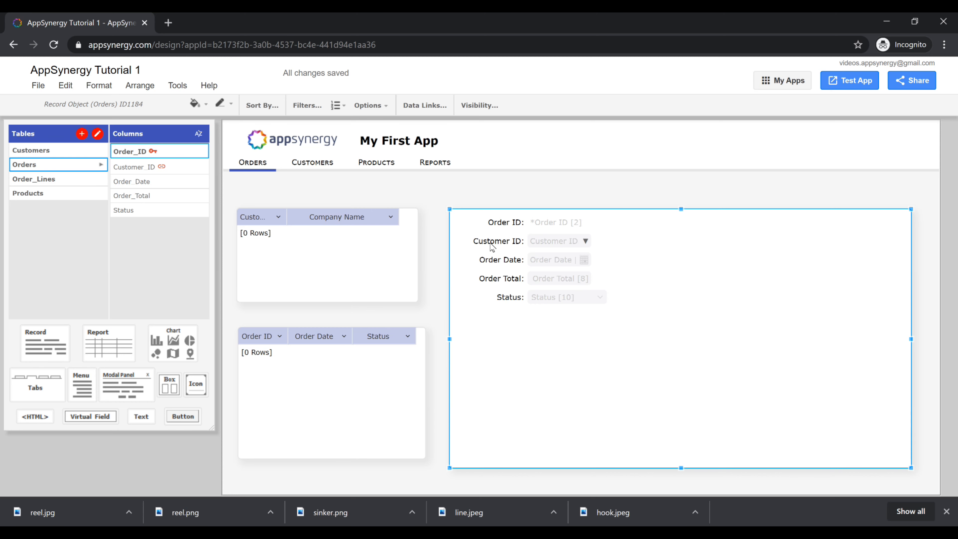
# Step: Customize the Customer ID field's Customers lookup with a wider Customer ID column, a larger list, and no columns after Company Name
pyautogui.click(542, 246)
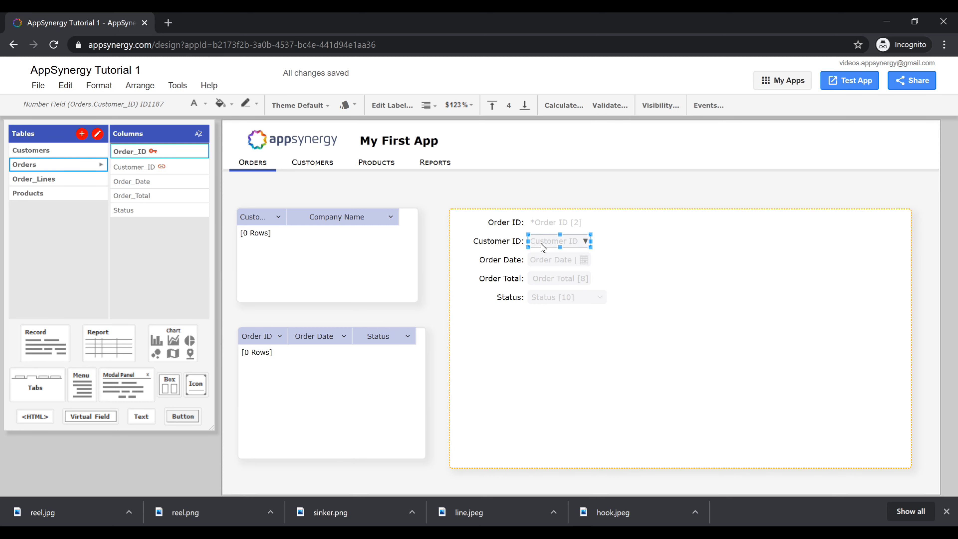
pyautogui.click(586, 242)
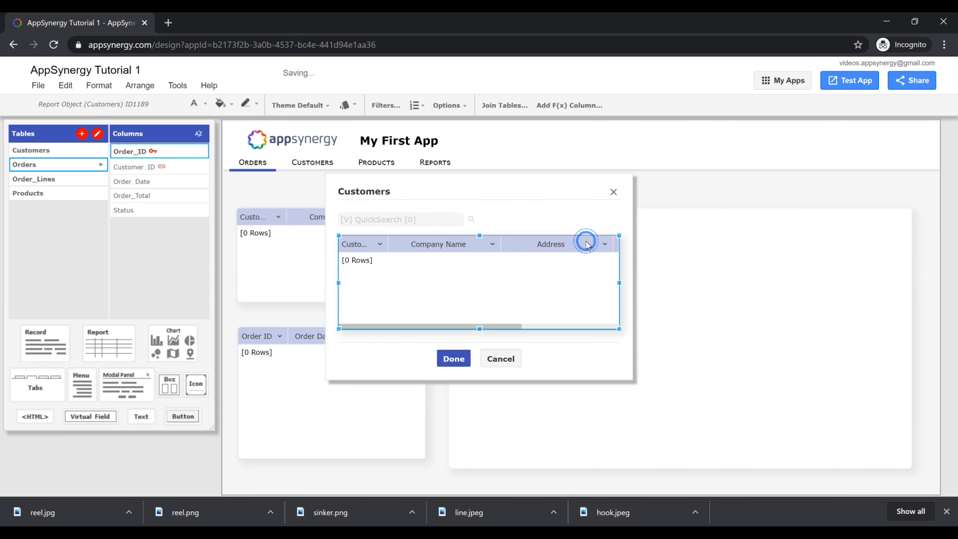
pyautogui.moveTo(388, 240); pyautogui.dragTo(406, 239)
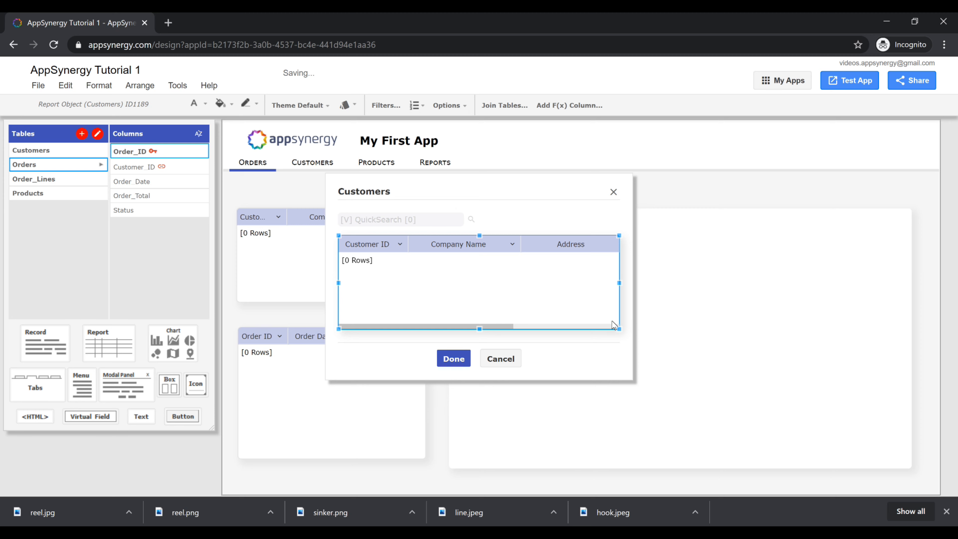
pyautogui.moveTo(619, 329); pyautogui.dragTo(635, 388)
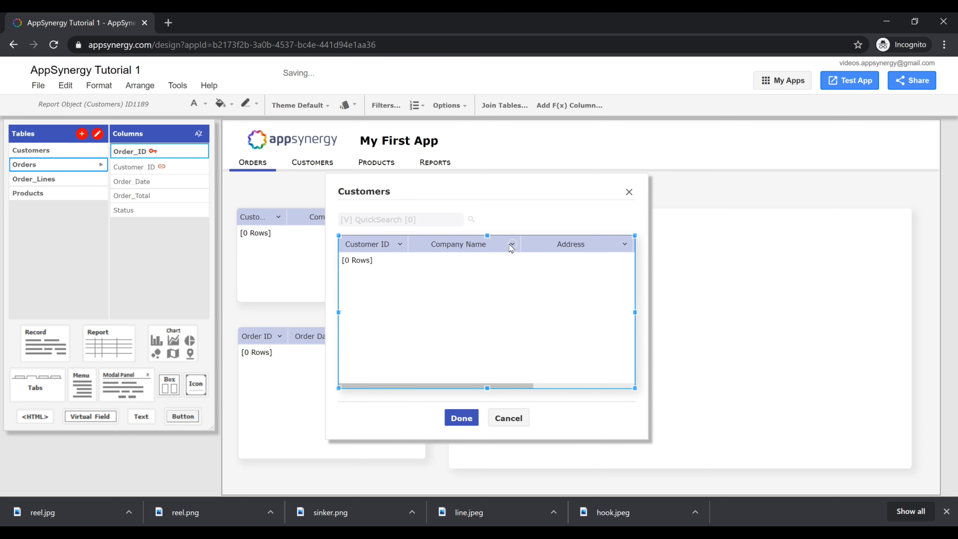
pyautogui.click(512, 244)
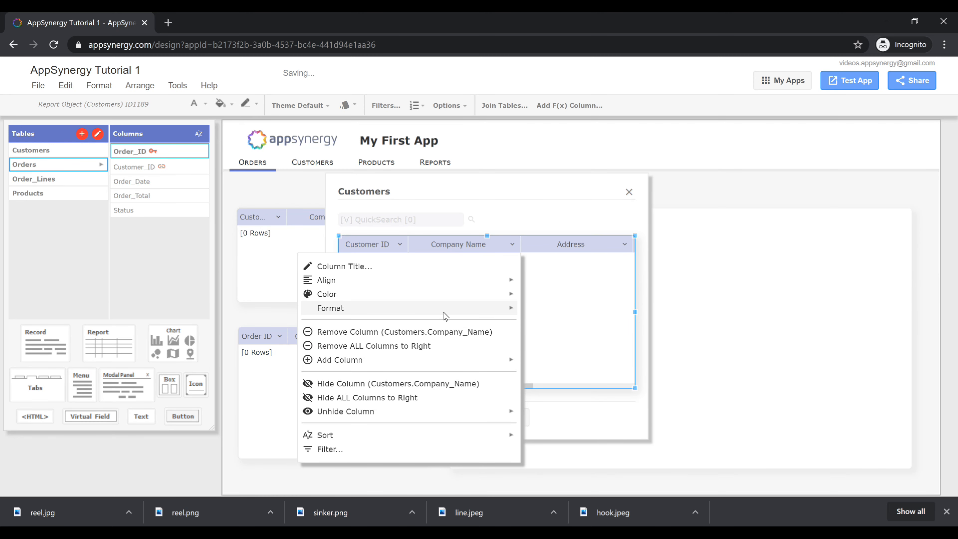
pyautogui.click(433, 345)
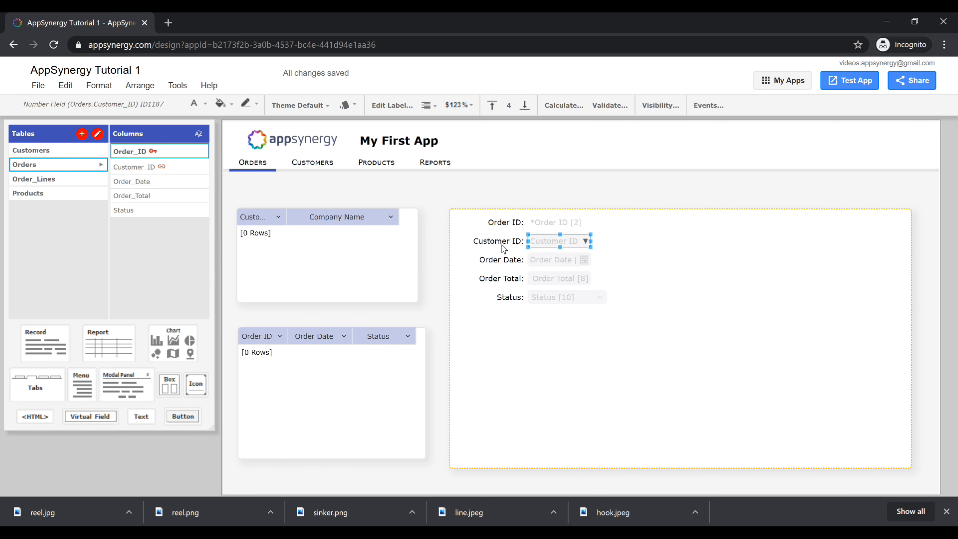
# Step: Move the Customer ID label and field together to the empty area beside the Order ID field in the Orders record
pyautogui.click(501, 245)
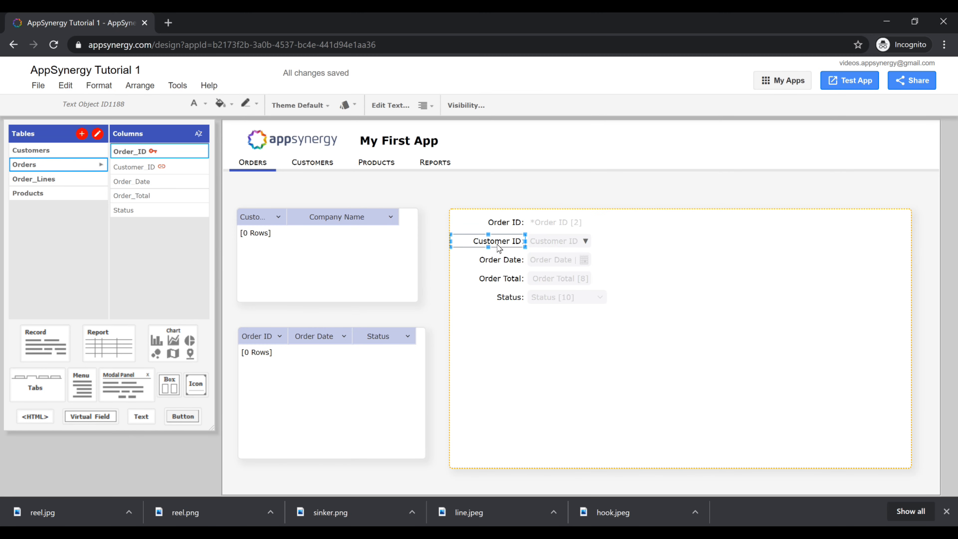
pyautogui.keyDown('shift'); pyautogui.click(540, 244); pyautogui.keyUp('shift')
pyautogui.moveTo(540, 245); pyautogui.dragTo(707, 234)
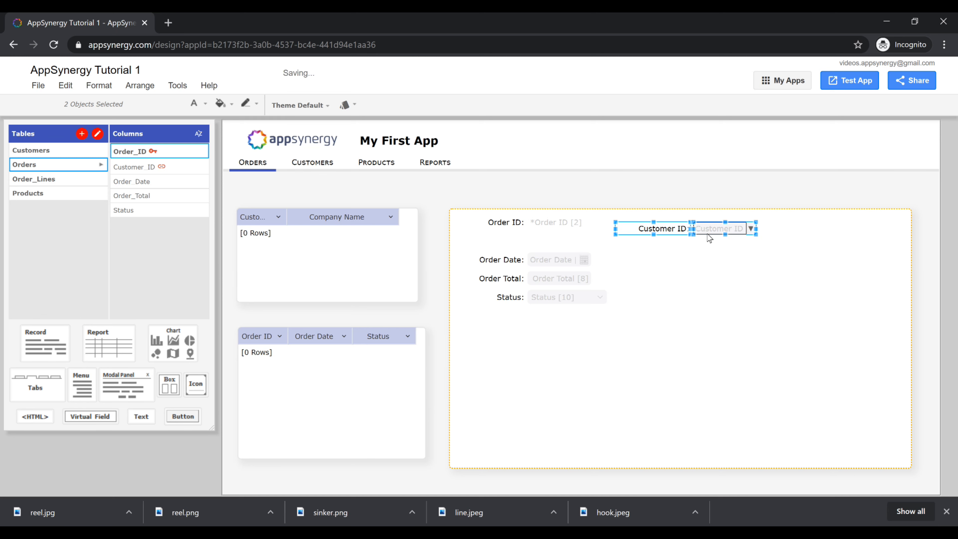
# Step: Add a Customers record inside the Orders record beneath the Customer ID field, and narrow it to fit
pyautogui.click(27, 151)
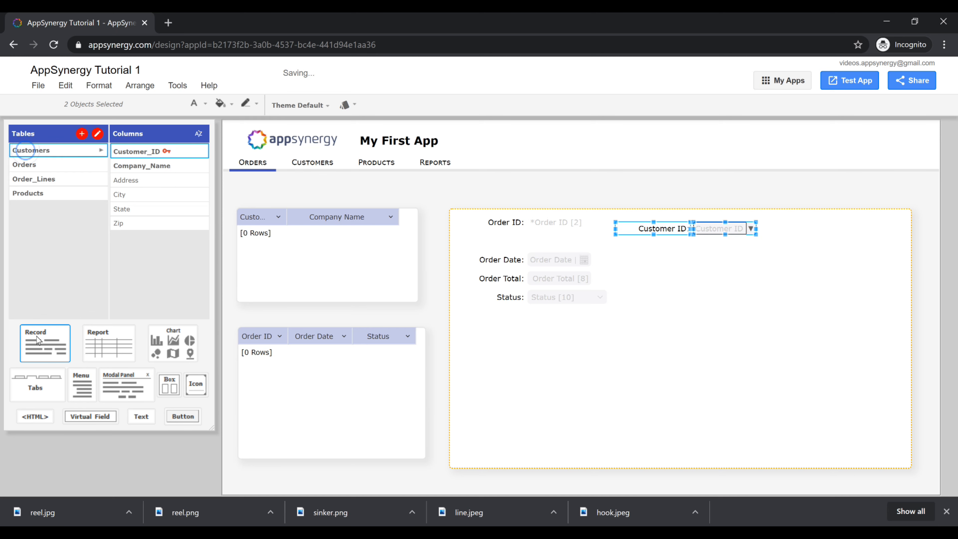
pyautogui.moveTo(56, 337); pyautogui.dragTo(638, 270)
pyautogui.click(832, 352)
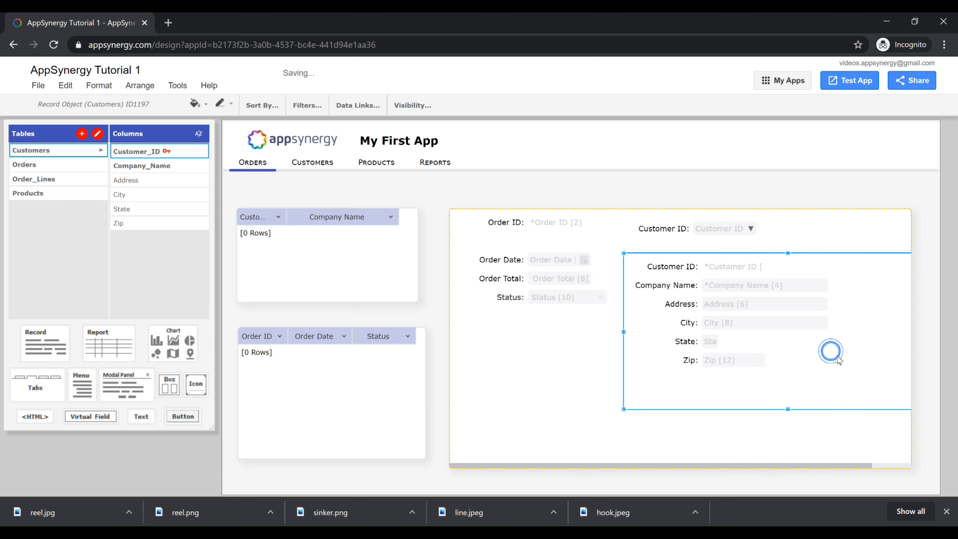
pyautogui.hscroll(1, 816, 389)
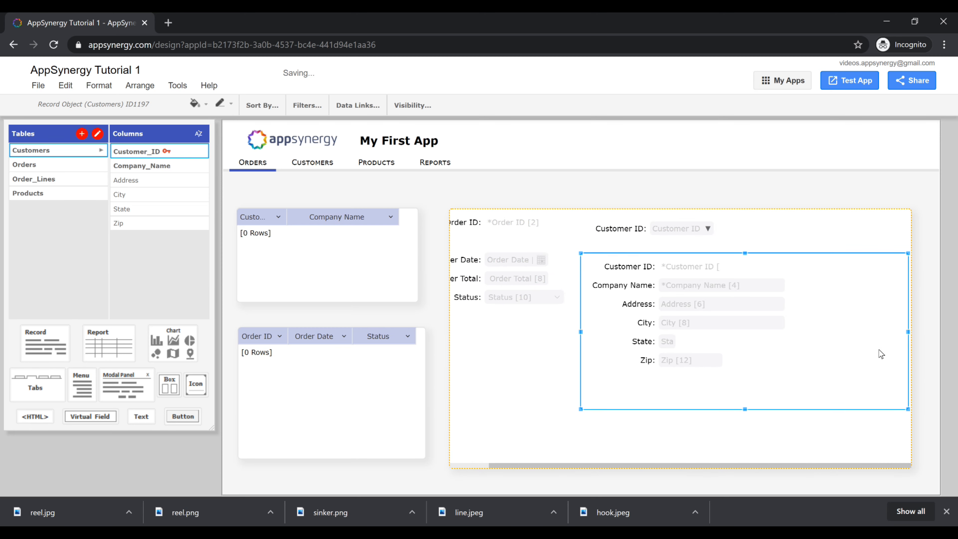
pyautogui.moveTo(909, 333); pyautogui.dragTo(830, 334)
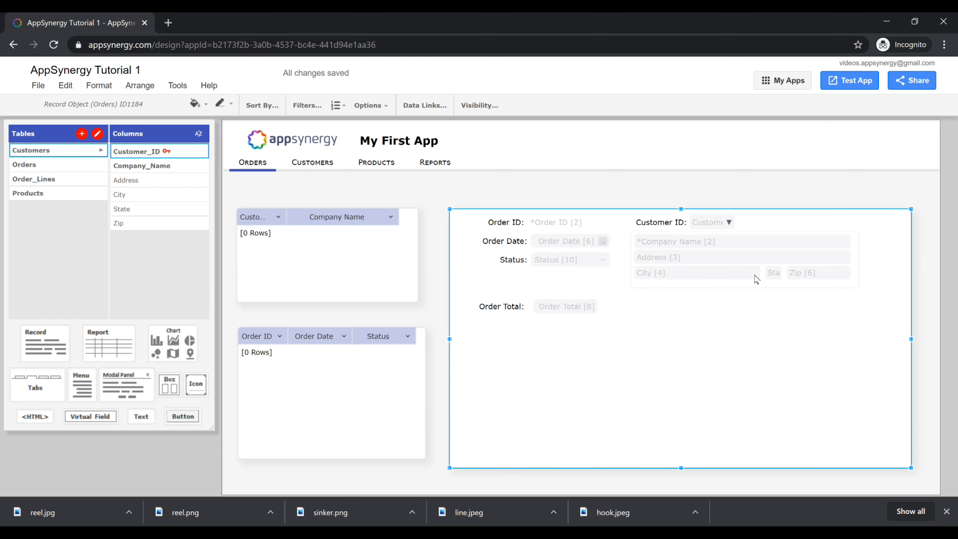
# Step: Make the nested Customers record on the order form read only
pyautogui.click(752, 285)
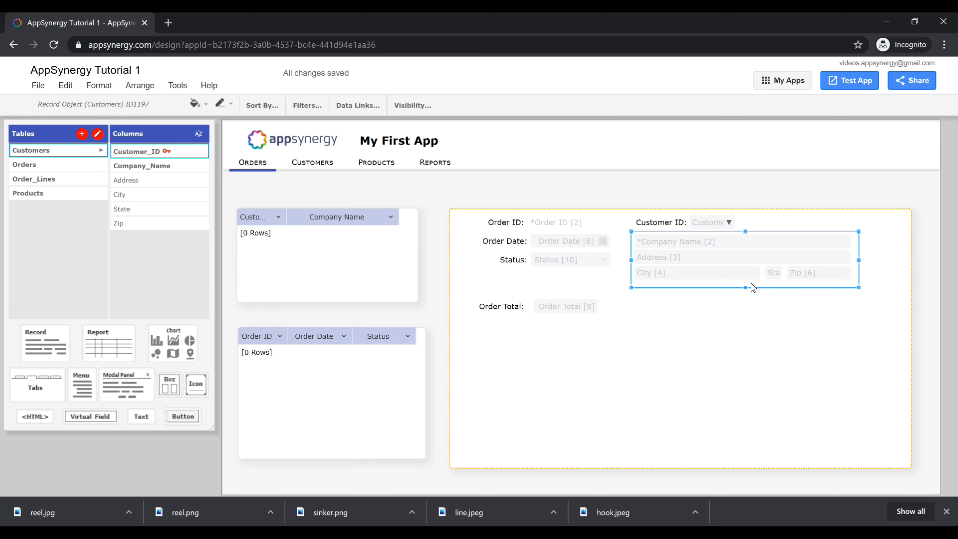
pyautogui.click(98, 86)
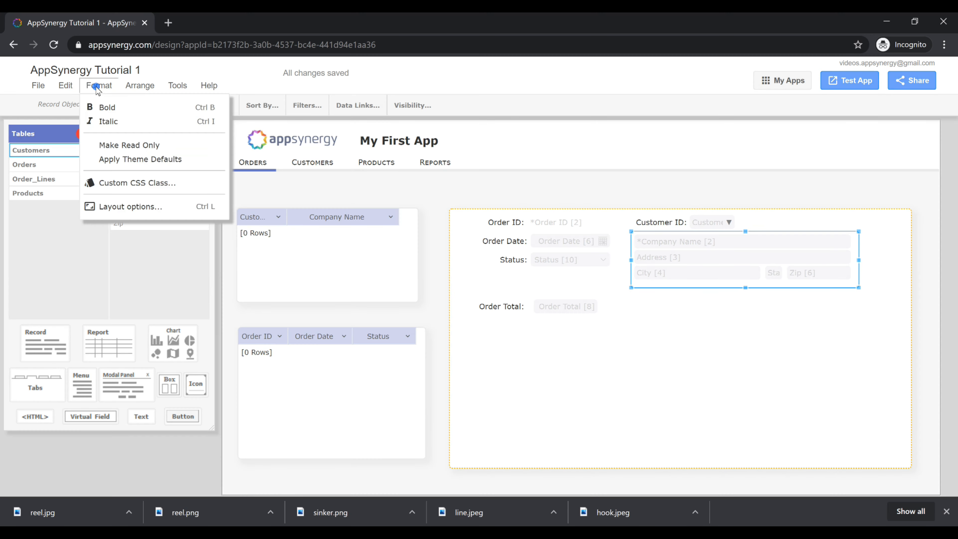
pyautogui.click(112, 147)
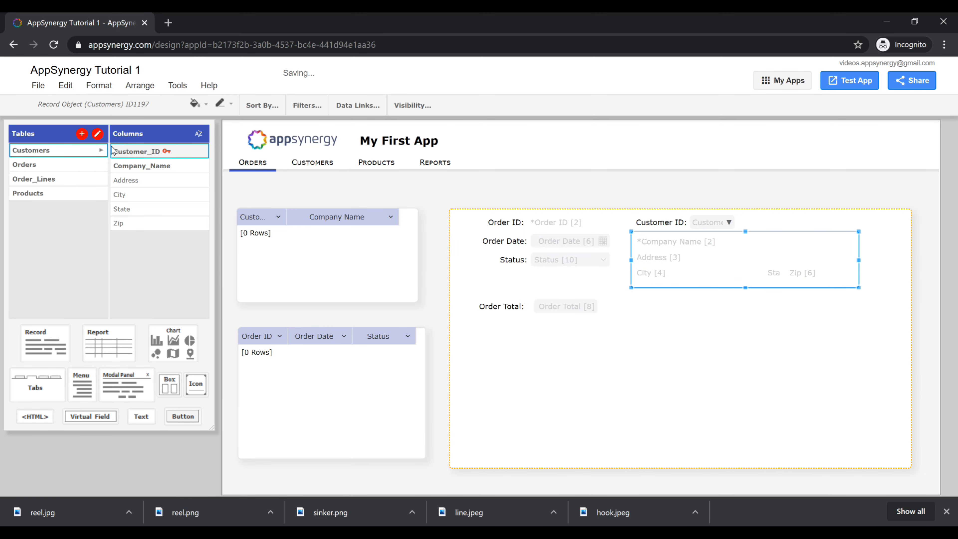
# Step: Move the Order Total field and its label to the lower-right corner of the Orders record
pyautogui.click(562, 344)
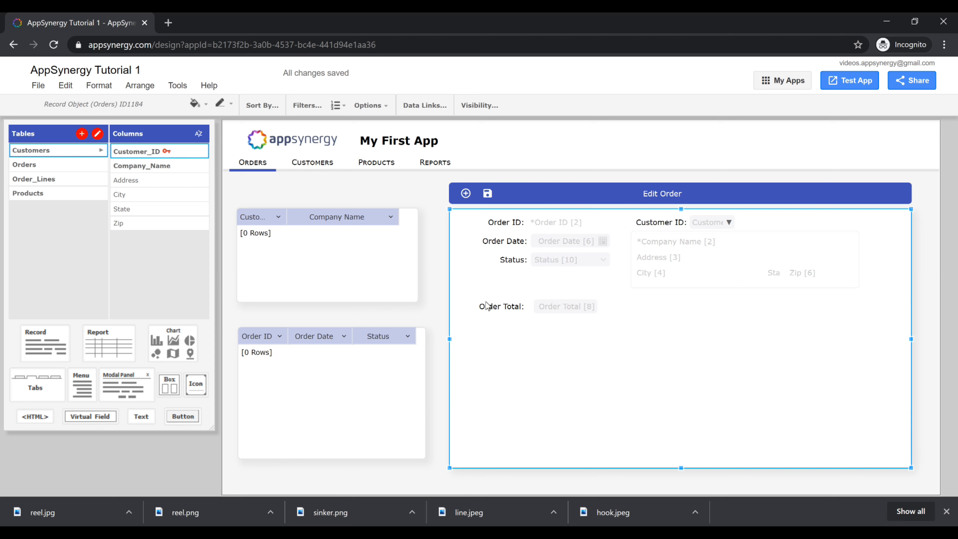
pyautogui.click(562, 310)
pyautogui.moveTo(559, 310); pyautogui.dragTo(818, 438)
pyautogui.moveTo(523, 314); pyautogui.dragTo(755, 438)
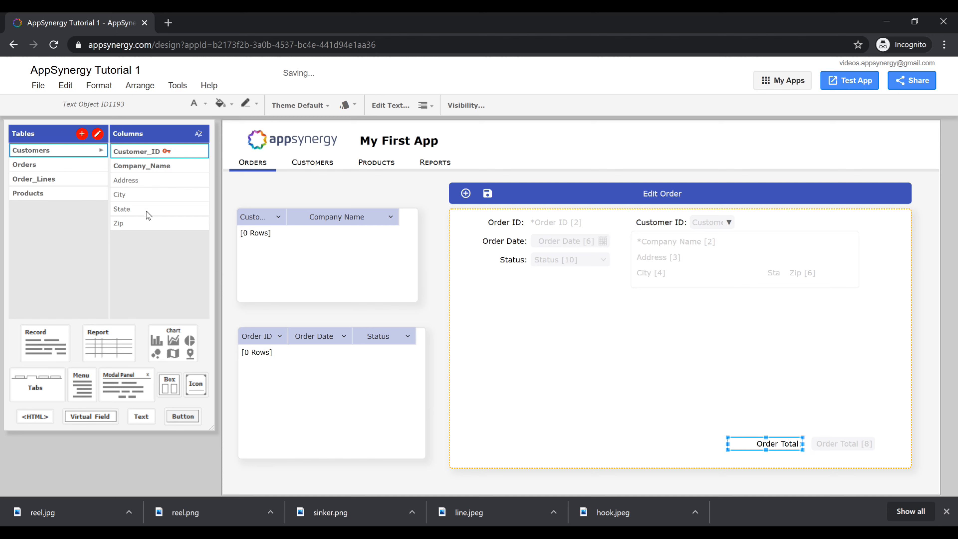
# Step: Add an Order_Lines record inside the Orders record below the order details, and delete its Order Line ID and Order ID labels and fields
pyautogui.click(23, 179)
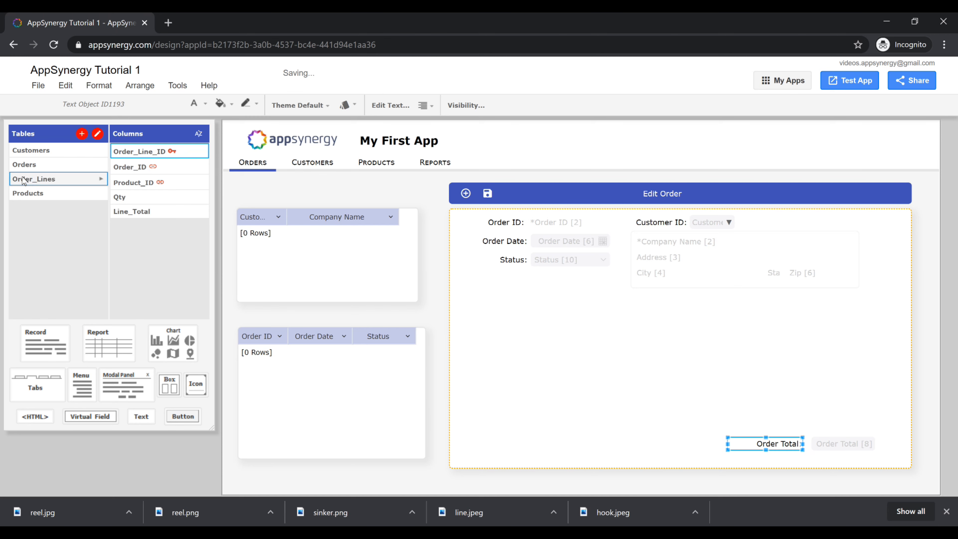
pyautogui.moveTo(45, 342); pyautogui.dragTo(494, 308)
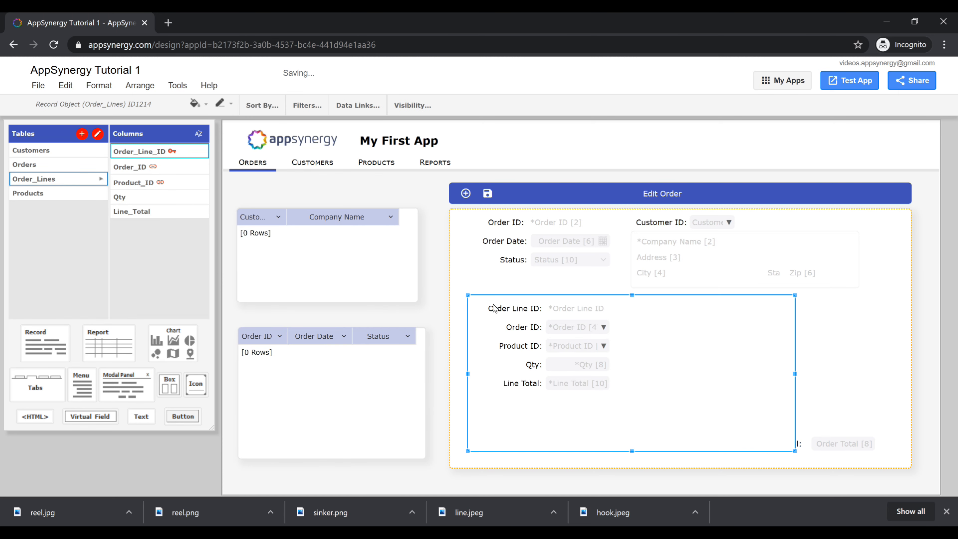
pyautogui.click(510, 311)
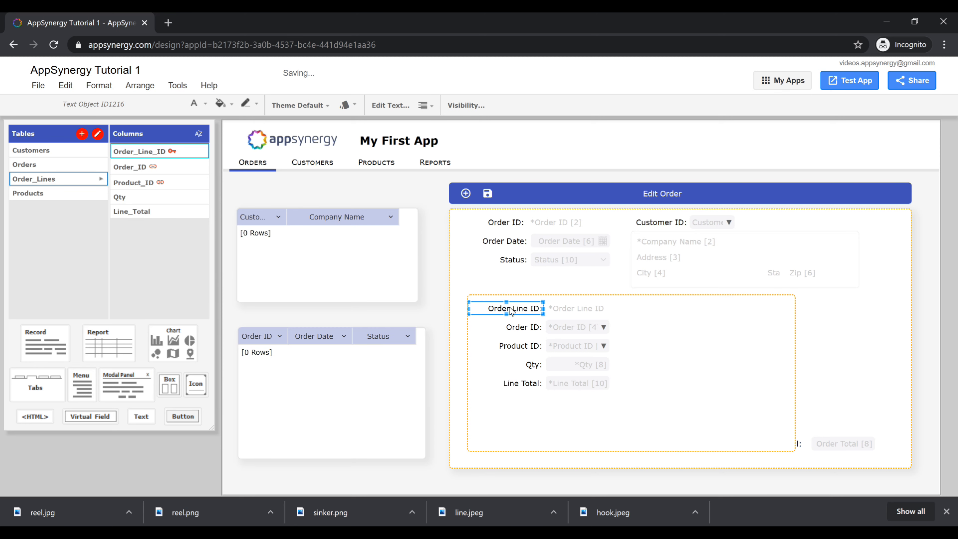
pyautogui.press('Delete')
pyautogui.click(565, 311)
pyautogui.press('Delete')
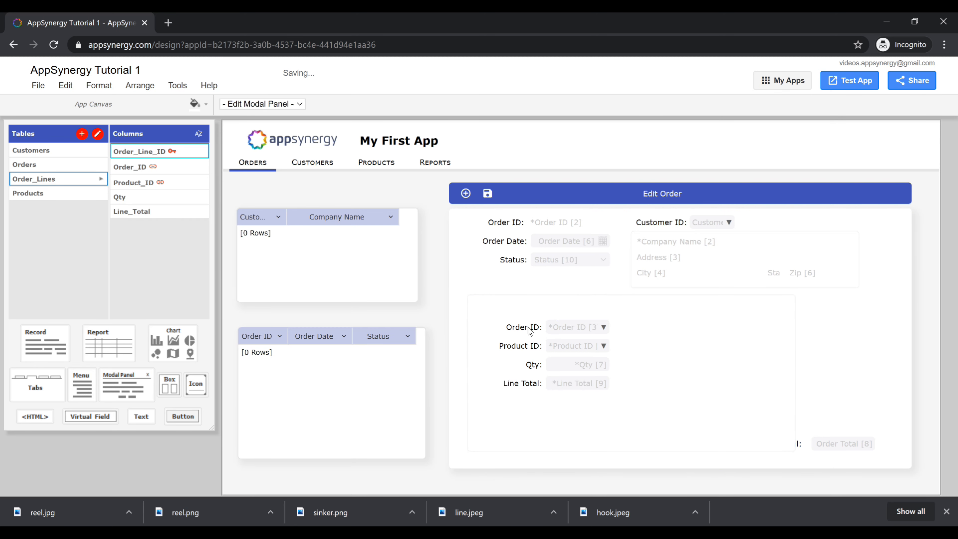
pyautogui.click(530, 329)
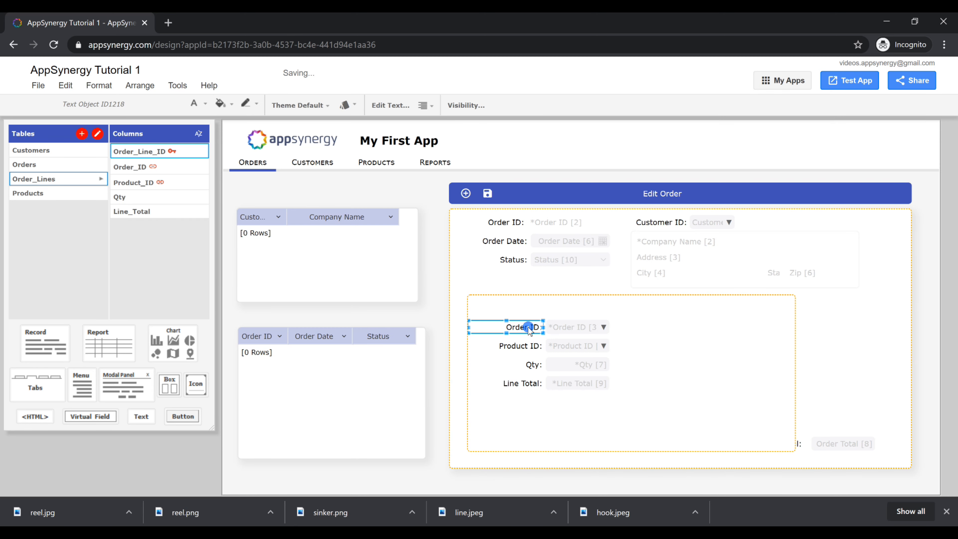
pyautogui.press('Delete')
pyautogui.click(569, 326)
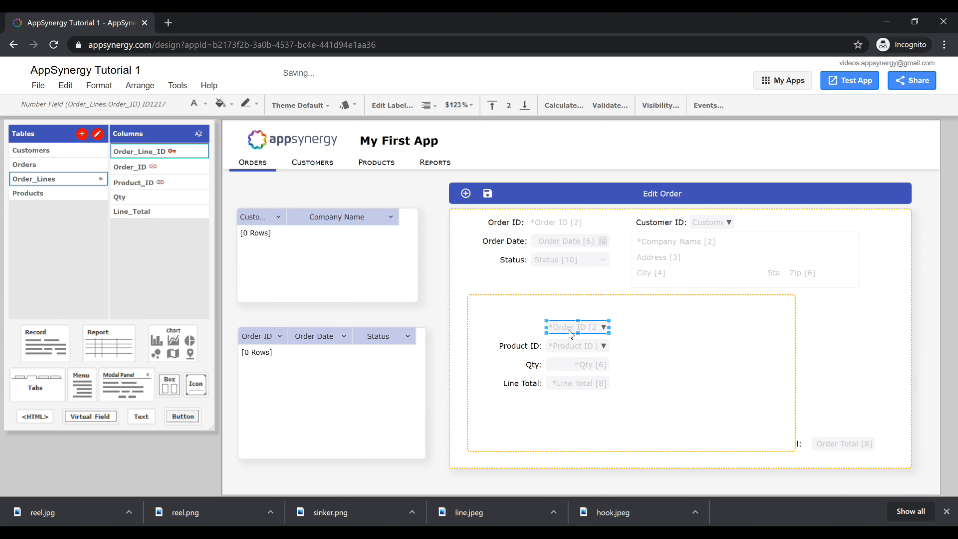
pyautogui.press('Delete')
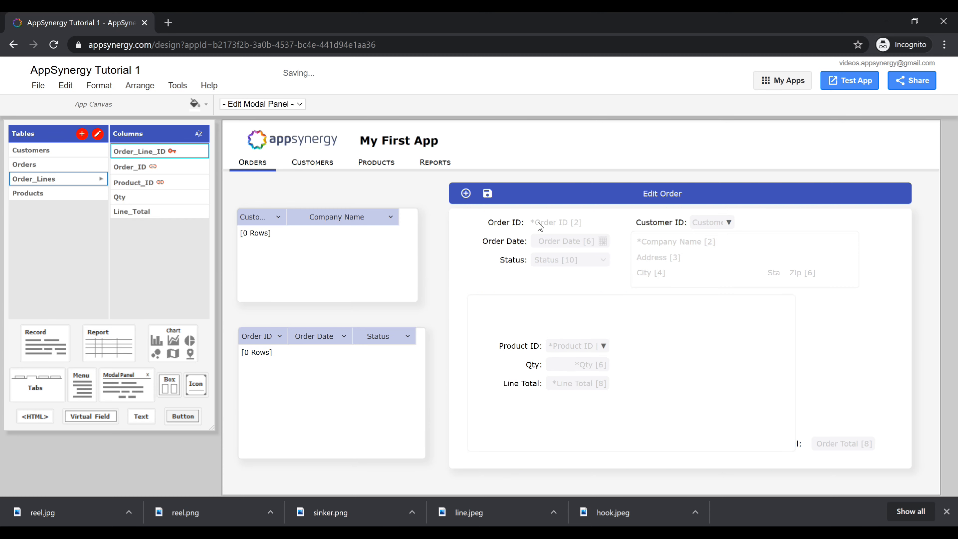
# Step: Remove the remaining labels in the Order_Lines record and arrange its Product ID, Qty and Line Total fields in one row
pyautogui.click(520, 346)
pyautogui.press('Delete')
pyautogui.click(552, 346)
pyautogui.moveTo(585, 348); pyautogui.dragTo(487, 310)
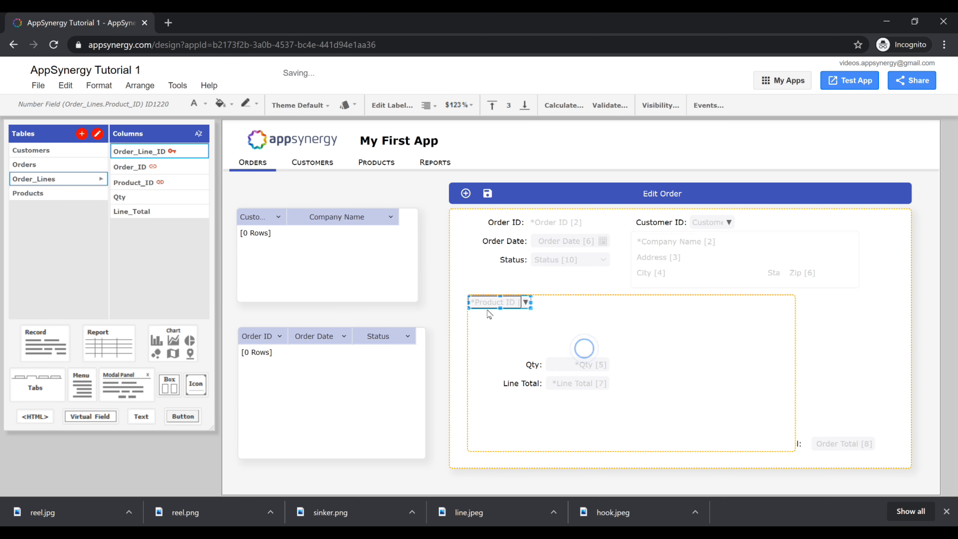
pyautogui.click(574, 364)
pyautogui.moveTo(610, 369); pyautogui.dragTo(555, 299)
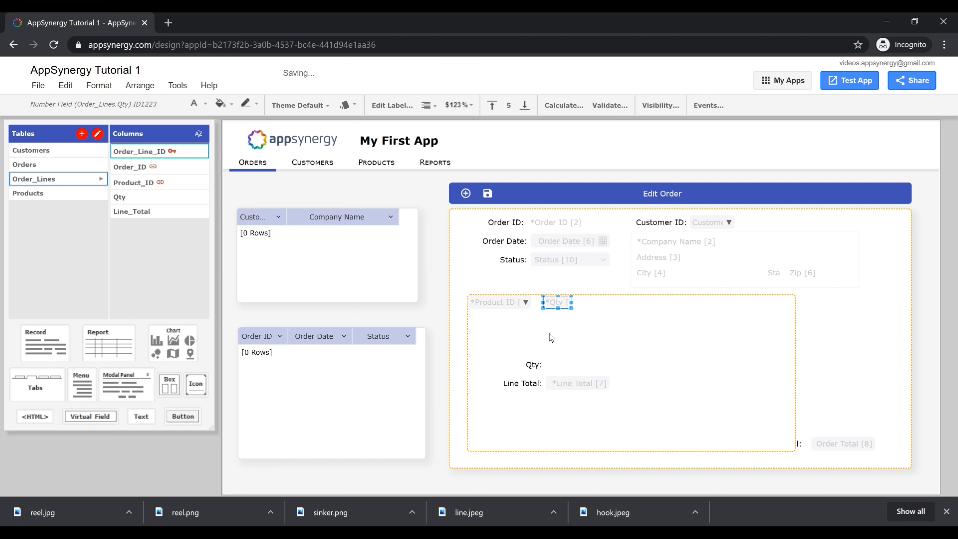
pyautogui.click(574, 389)
pyautogui.moveTo(574, 389); pyautogui.dragTo(739, 295)
pyautogui.click(526, 382)
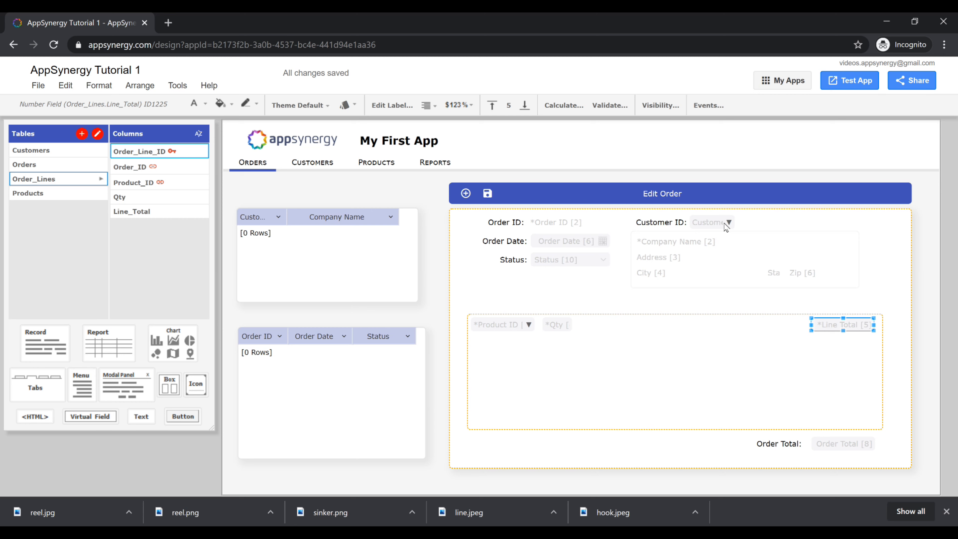
# Step: In the Product ID field's Products lookup window, widen the Product ID column and enlarge the report so all columns fit
pyautogui.click(585, 360)
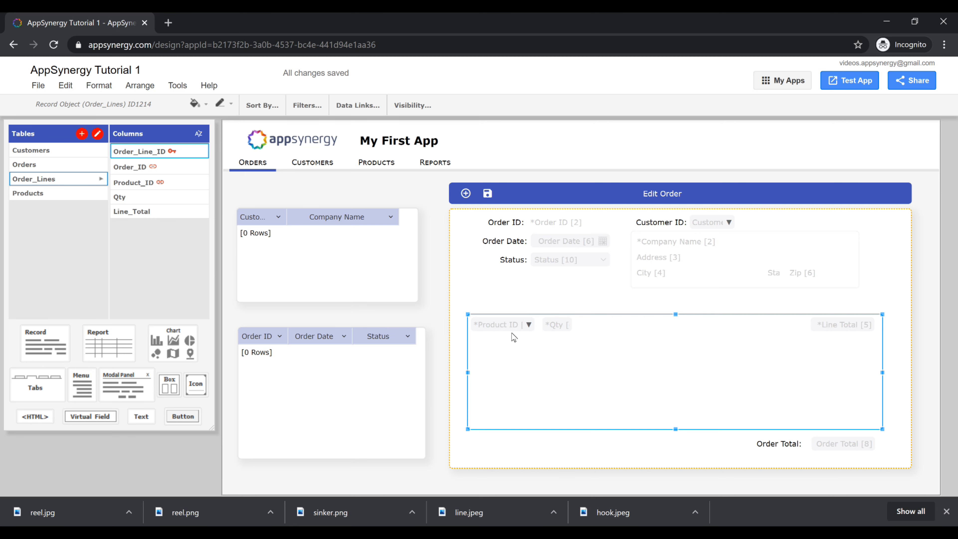
pyautogui.click(515, 326)
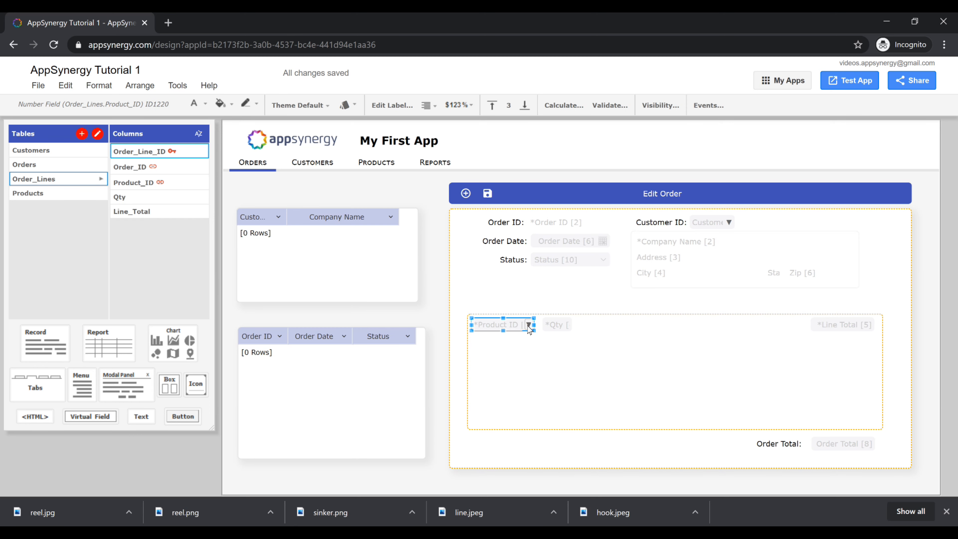
pyautogui.click(529, 326)
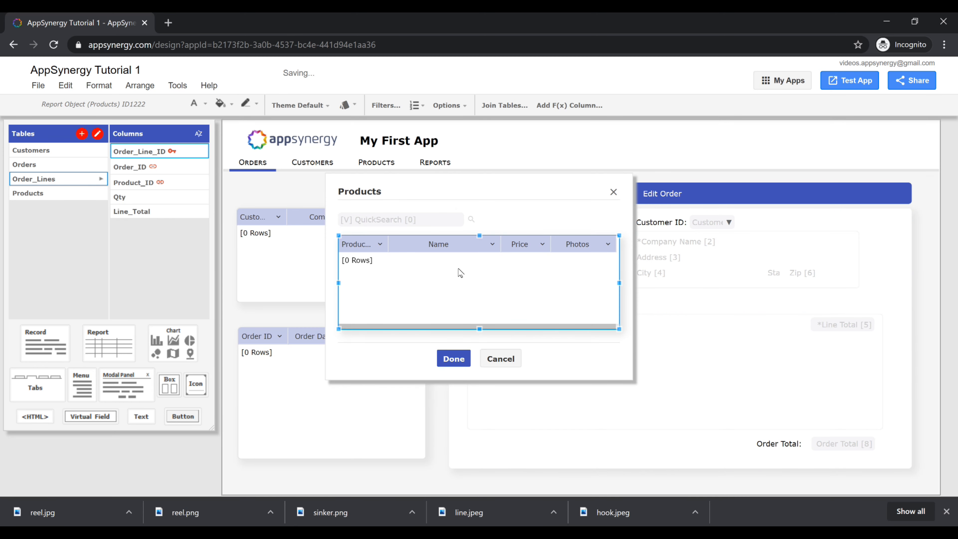
pyautogui.moveTo(388, 246); pyautogui.dragTo(406, 250)
pyautogui.moveTo(620, 330); pyautogui.dragTo(701, 369)
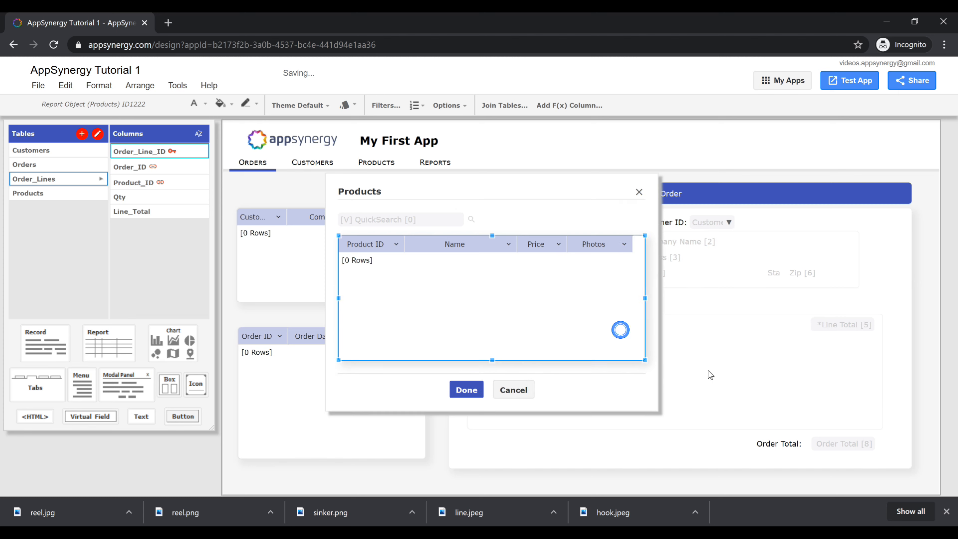
pyautogui.click(463, 386)
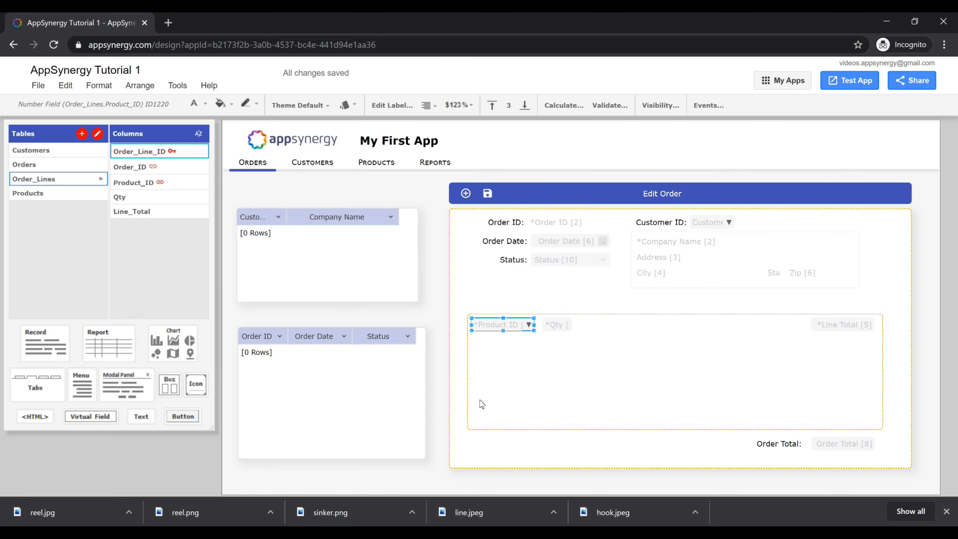
pyautogui.moveTo(599, 533)
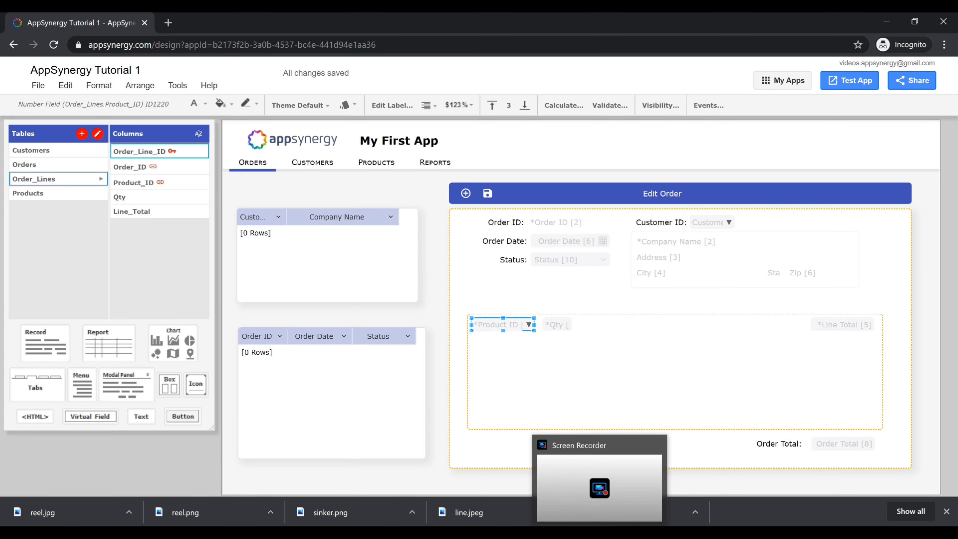
# Step: Run the app in test mode, add a new order and choose ACME LLC as its customer
pyautogui.click(856, 84)
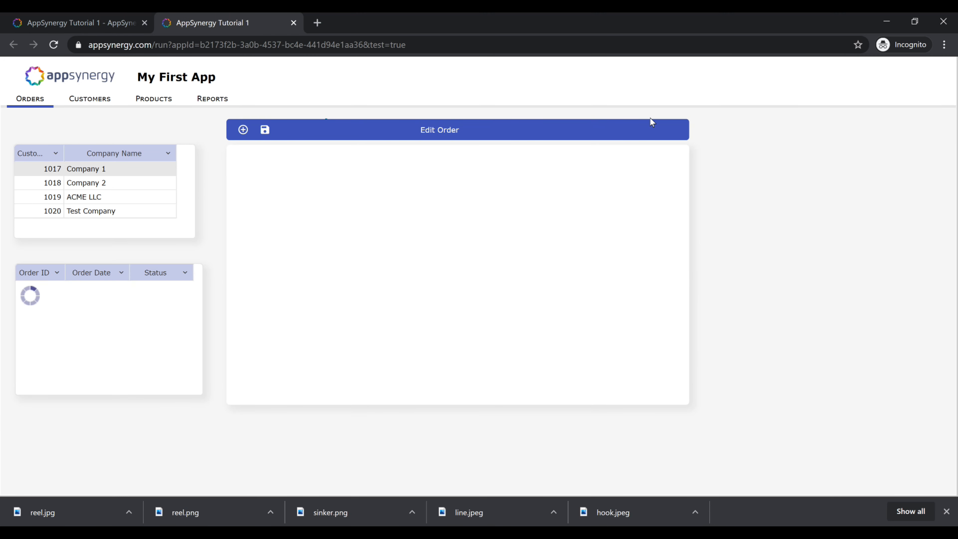
pyautogui.click(243, 130)
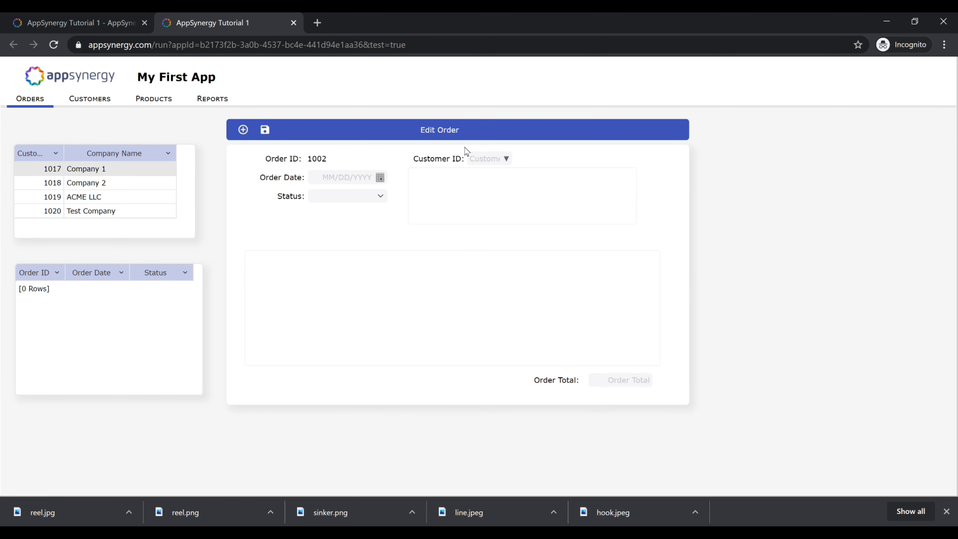
pyautogui.click(507, 159)
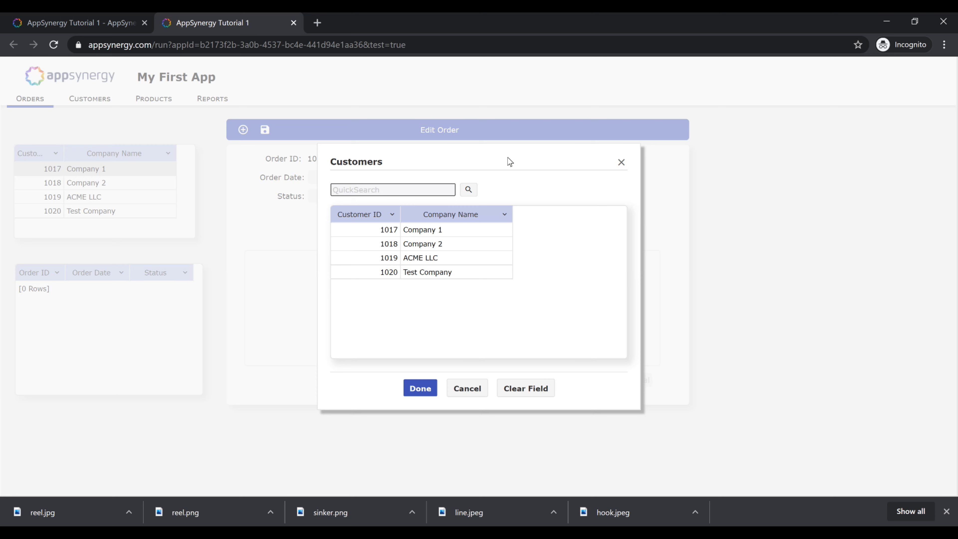
pyautogui.doubleClick(462, 261)
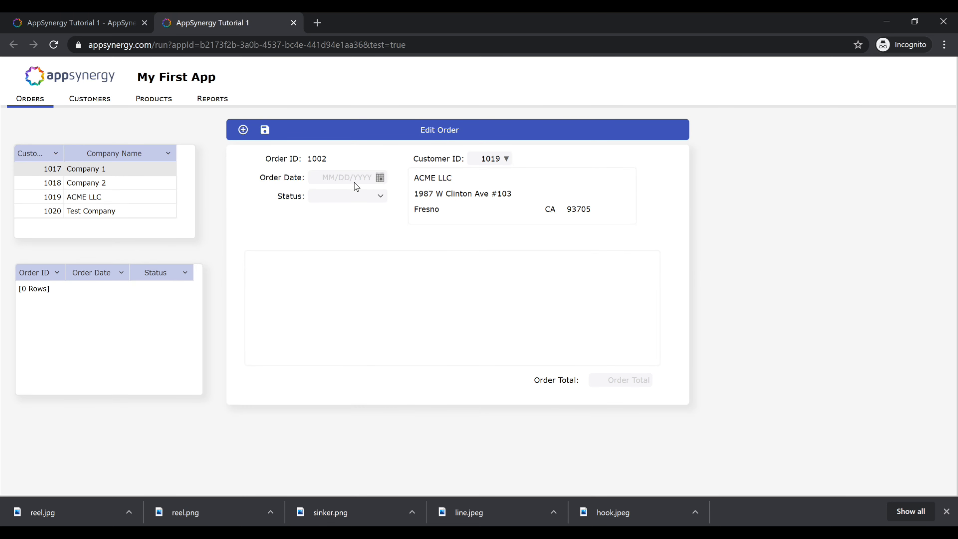
# Step: Set the test order's date to 07/24/2020 and its status to New, and close the test app
pyautogui.click(380, 177)
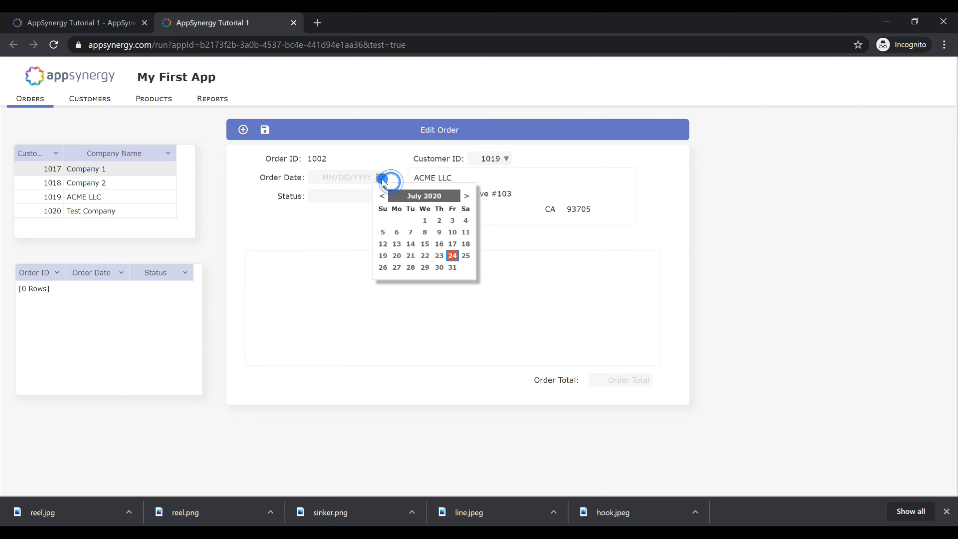
pyautogui.click(453, 258)
pyautogui.click(380, 196)
pyautogui.click(362, 232)
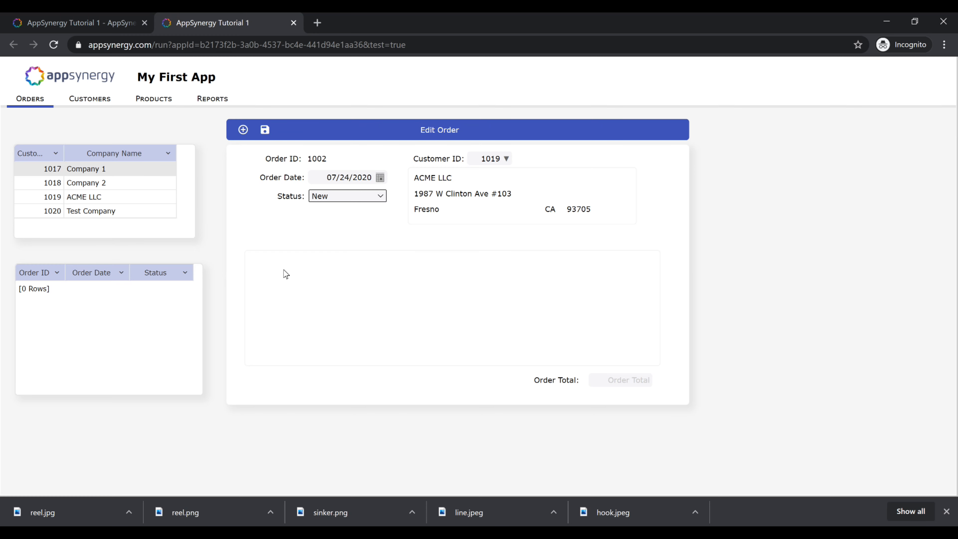
pyautogui.hotkey('ctrl', 'w')
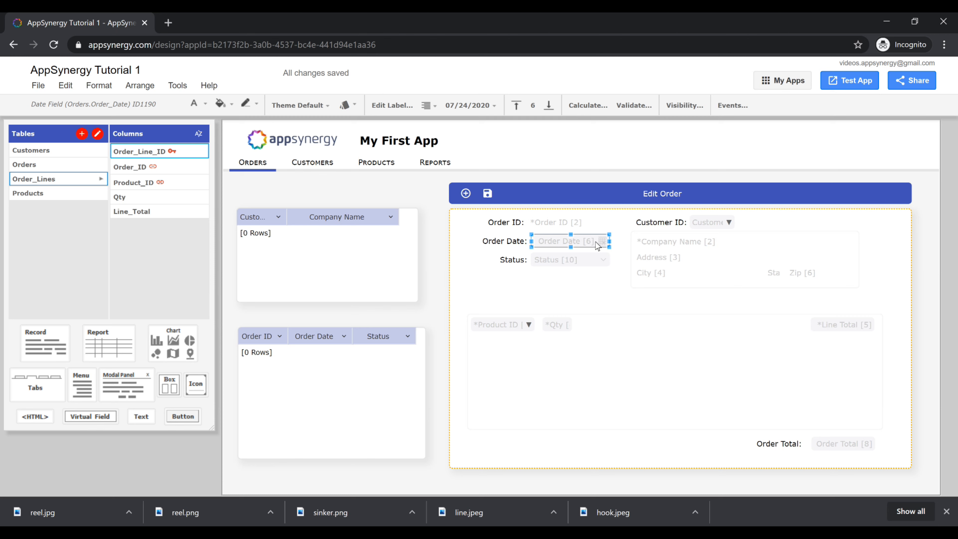
pyautogui.click(575, 105)
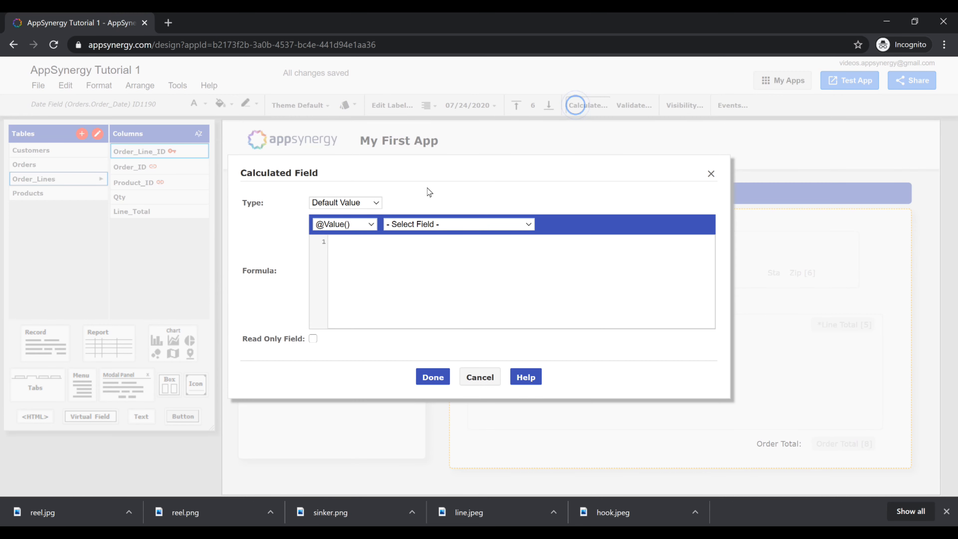
pyautogui.click(327, 203)
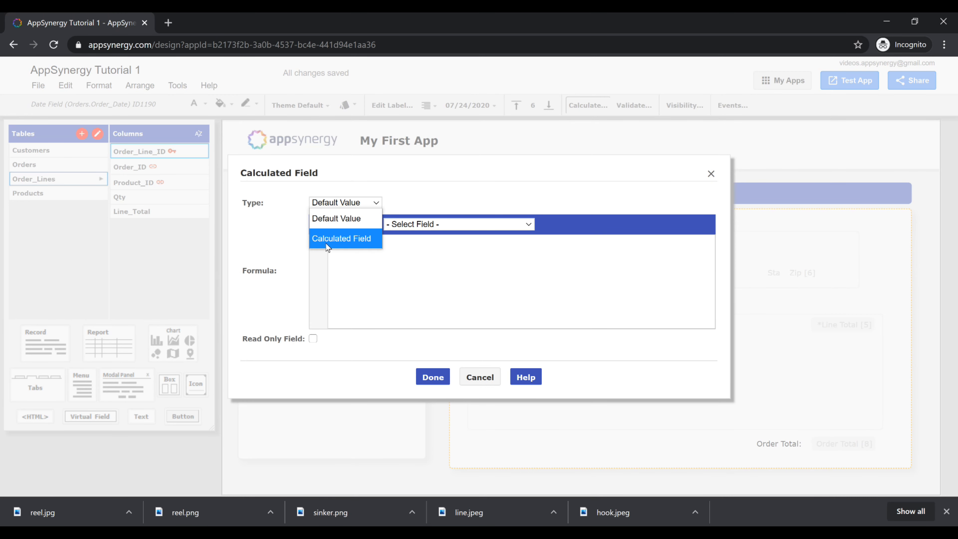
pyautogui.click(334, 218)
pyautogui.click(353, 256)
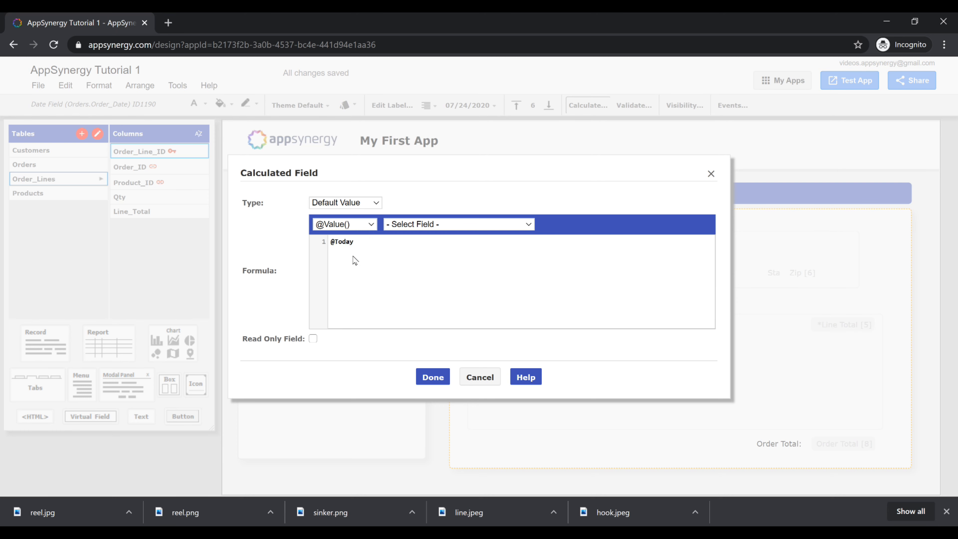
pyautogui.click(522, 382)
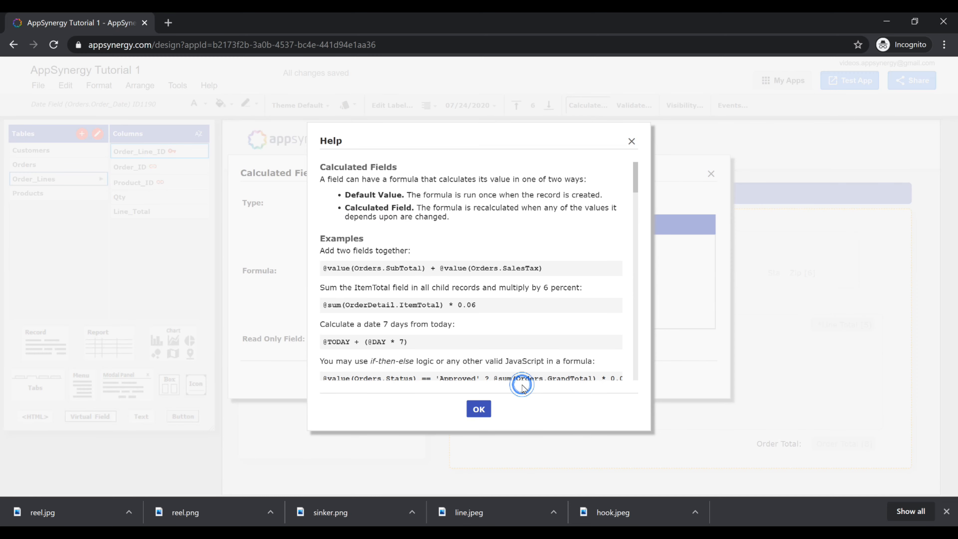
pyautogui.scroll(-15, 525, 336)
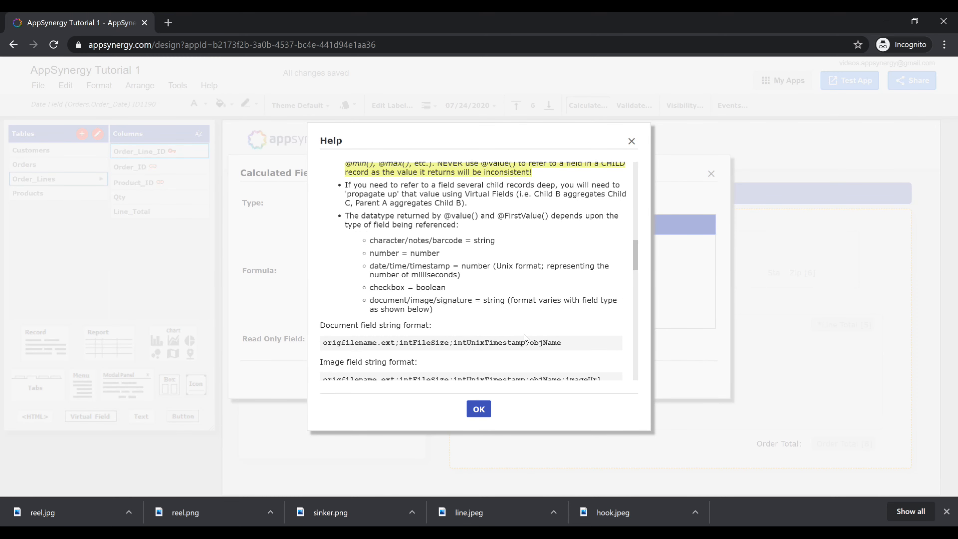
pyautogui.scroll(-5, 524, 337)
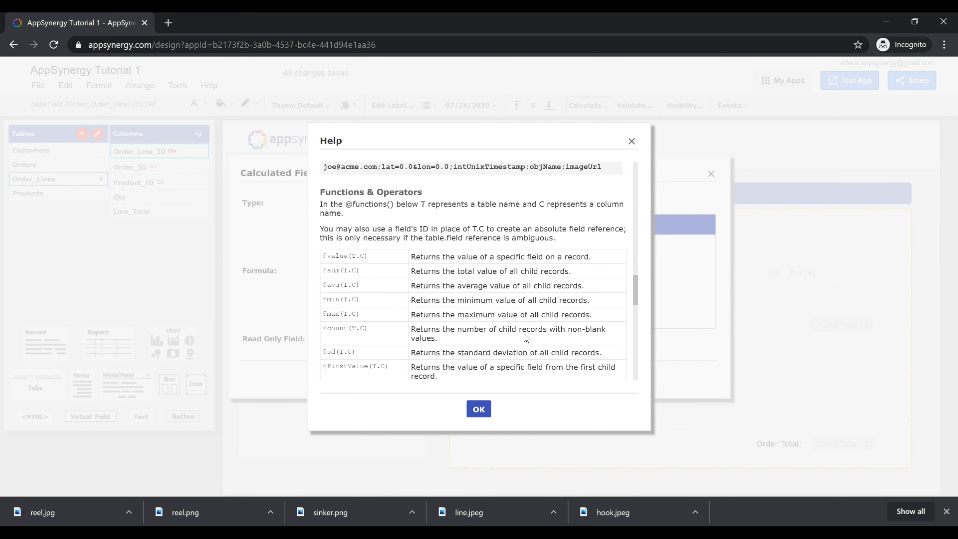
pyautogui.click(630, 141)
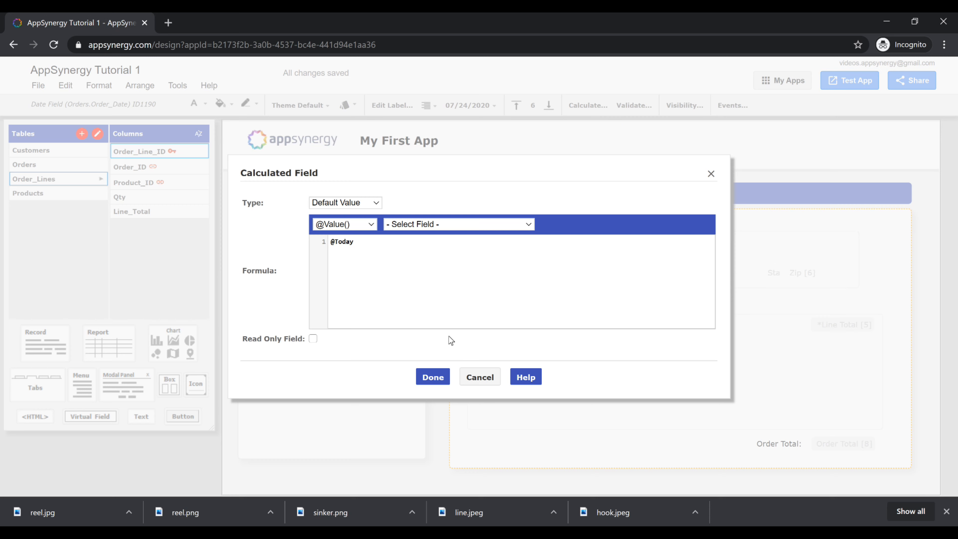
pyautogui.click(425, 378)
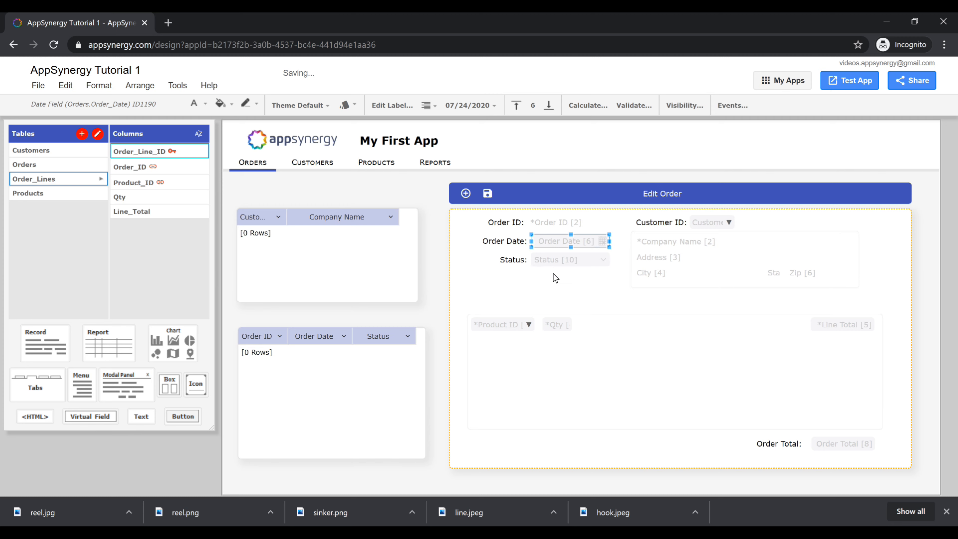
# Step: Give the order's Status field a Default Value formula of 'New'
pyautogui.click(571, 263)
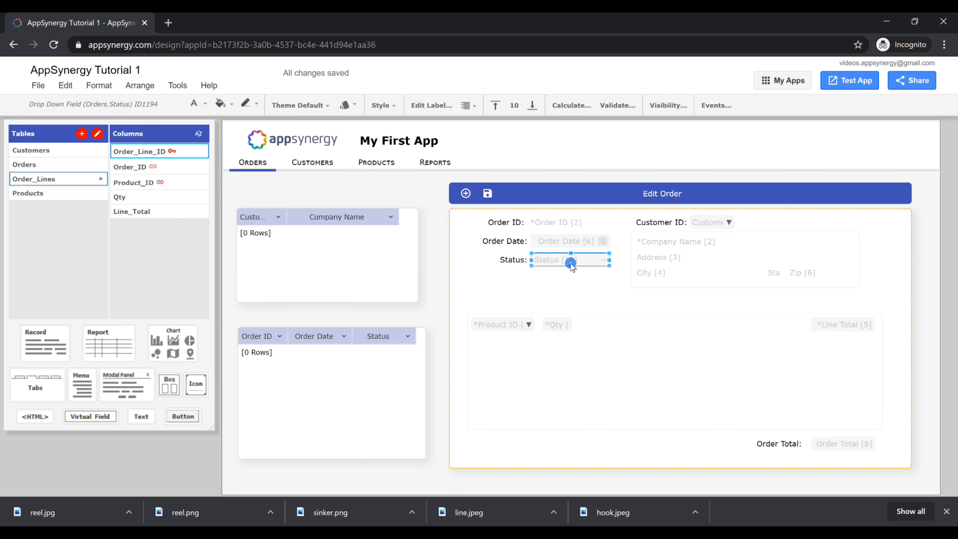
pyautogui.click(572, 109)
pyautogui.click(376, 261)
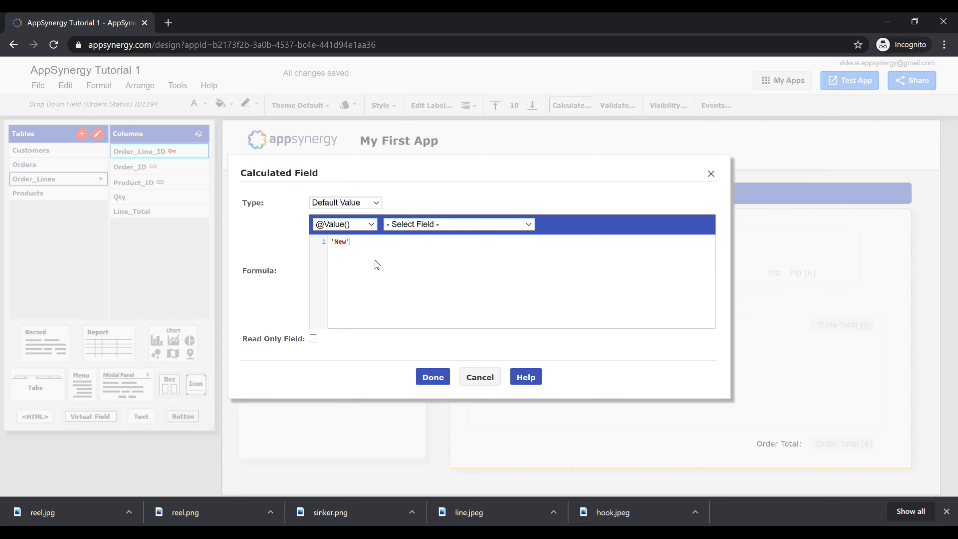
pyautogui.click(431, 378)
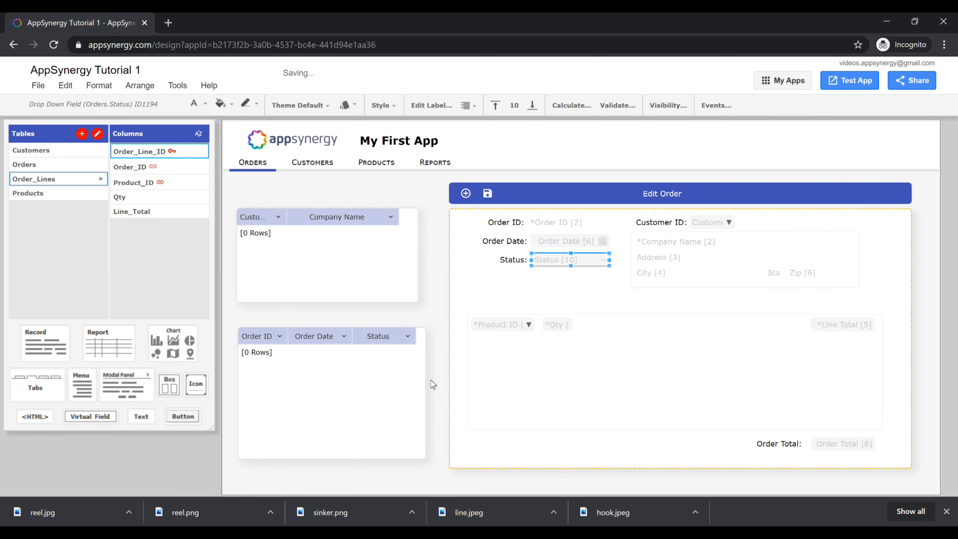
# Step: Test the app by adding a new order to check the Order Date and Status defaults, and close the test
pyautogui.click(845, 80)
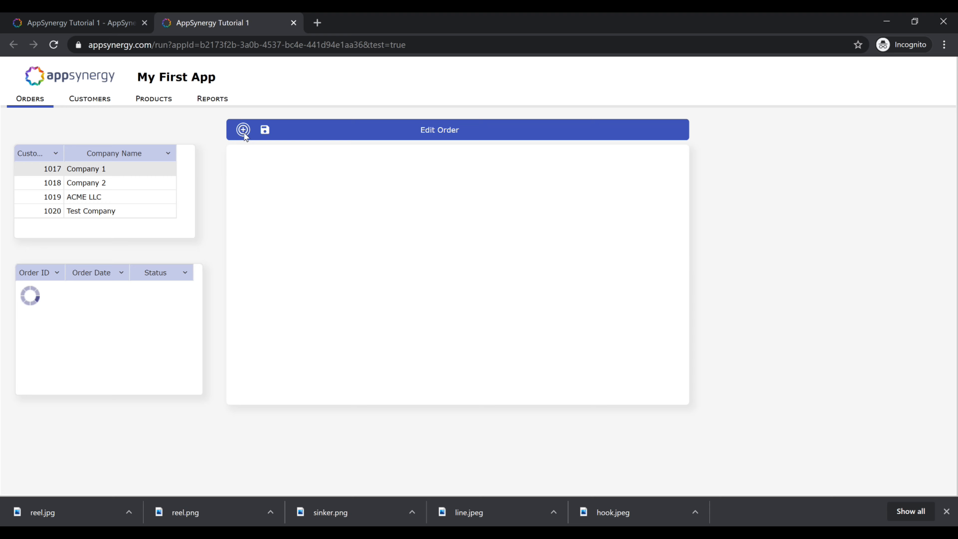
pyautogui.click(243, 130)
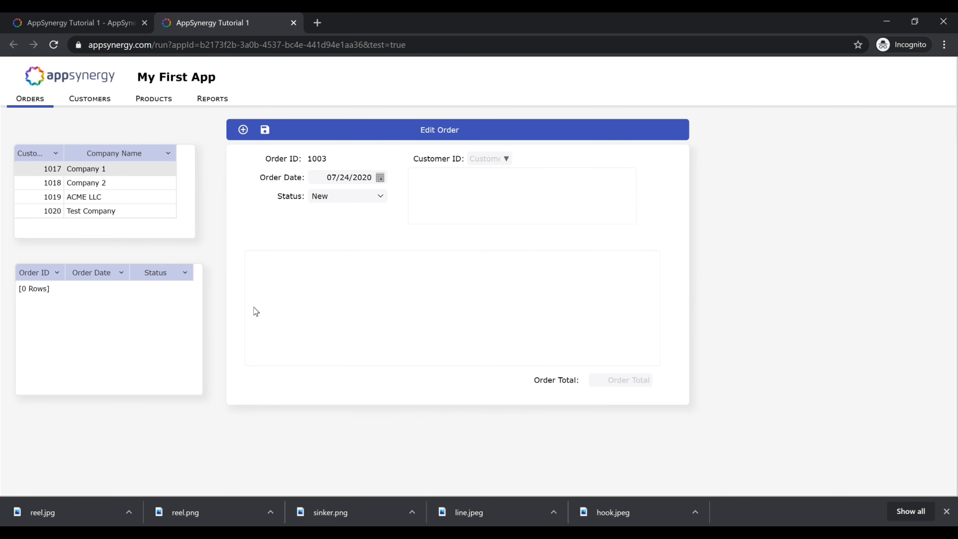
pyautogui.hotkey('ctrl', 'w')
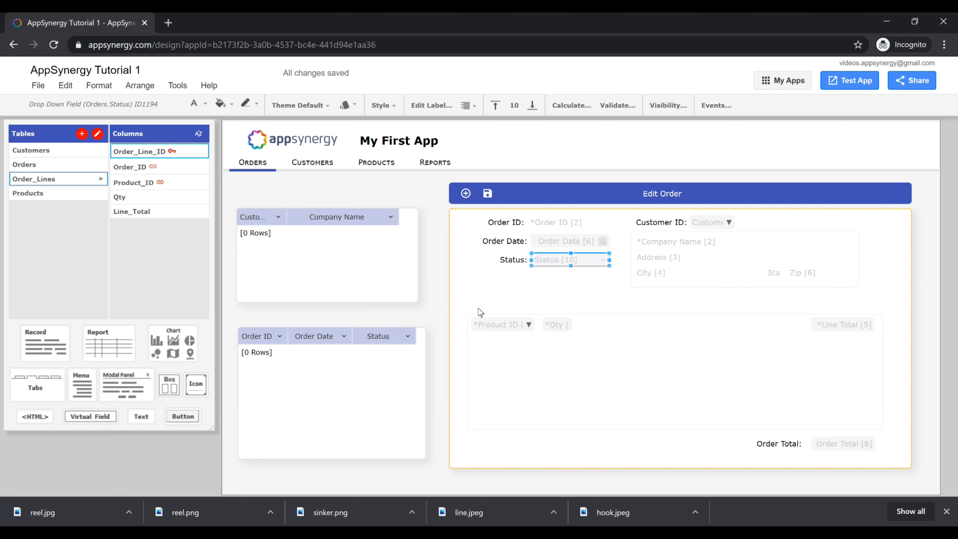
# Step: Add a header box above the Order_Lines record with an add-icon button and Qty and Total text labels
pyautogui.moveTo(166, 389); pyautogui.dragTo(480, 302)
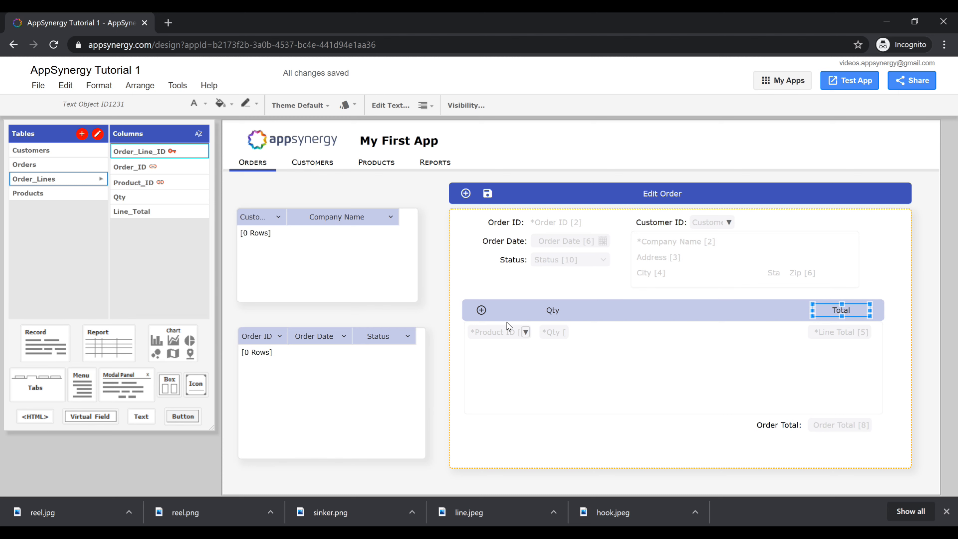
pyautogui.click(553, 310)
pyautogui.click(838, 313)
pyautogui.moveTo(141, 416); pyautogui.dragTo(623, 309)
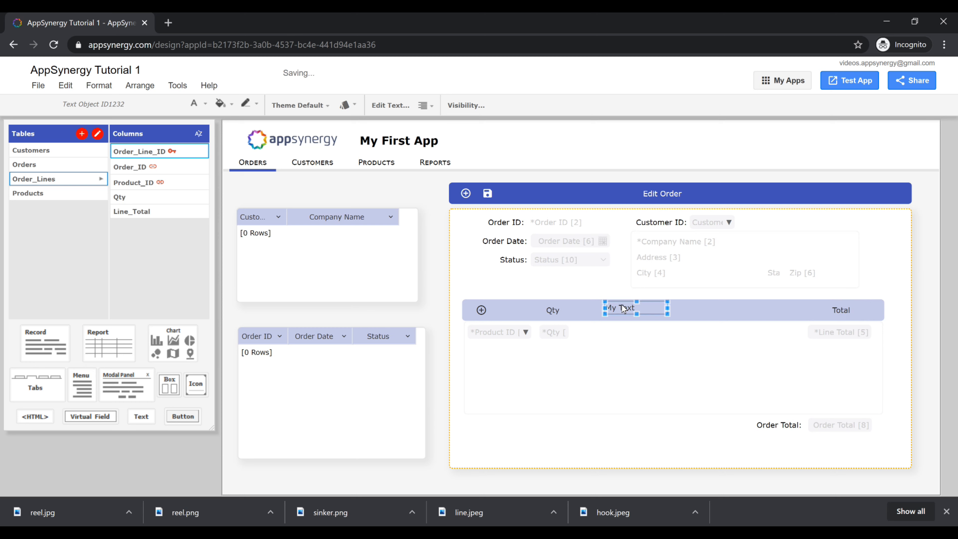
pyautogui.press('Delete')
# Step: Connect the add-icon button in the line-item header to the Order_Lines record with the action Add Record At End
pyautogui.click(479, 313)
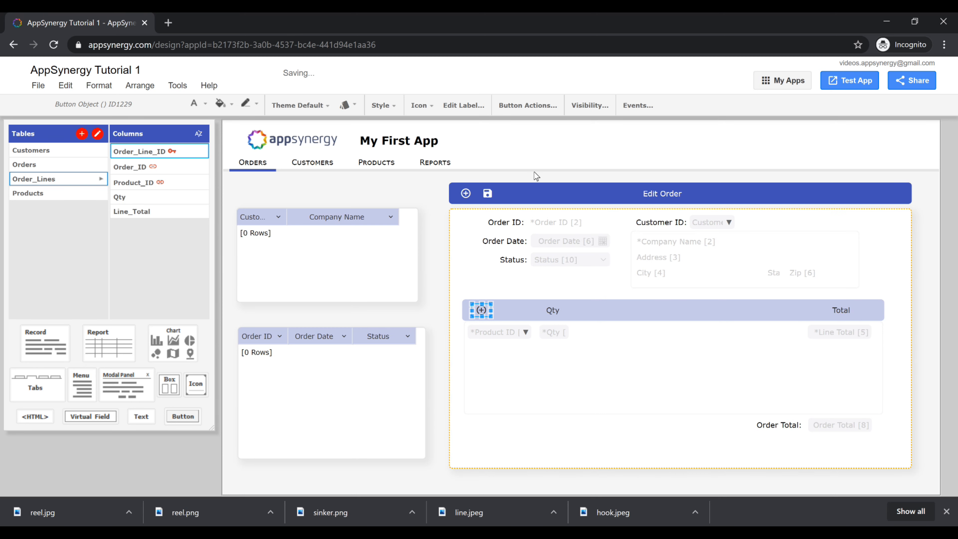
pyautogui.click(534, 109)
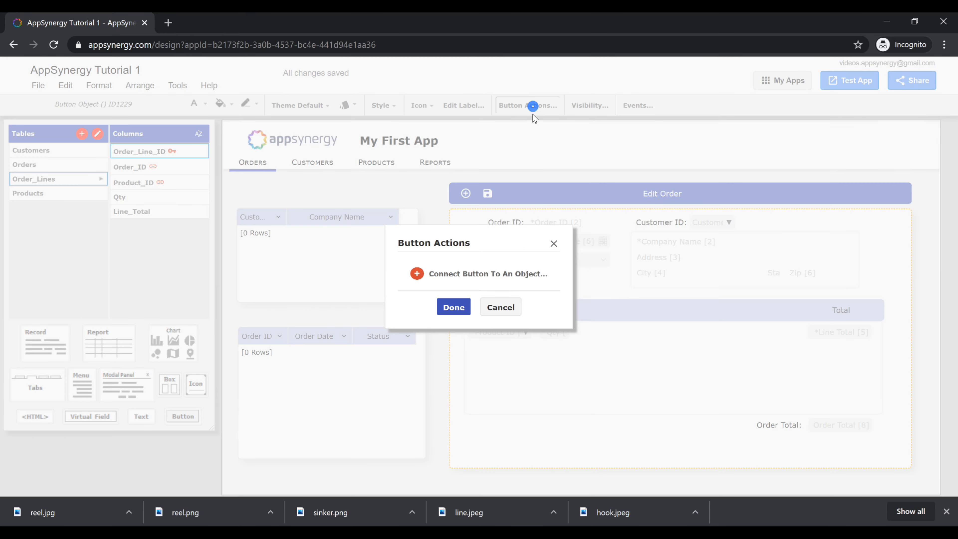
pyautogui.click(513, 273)
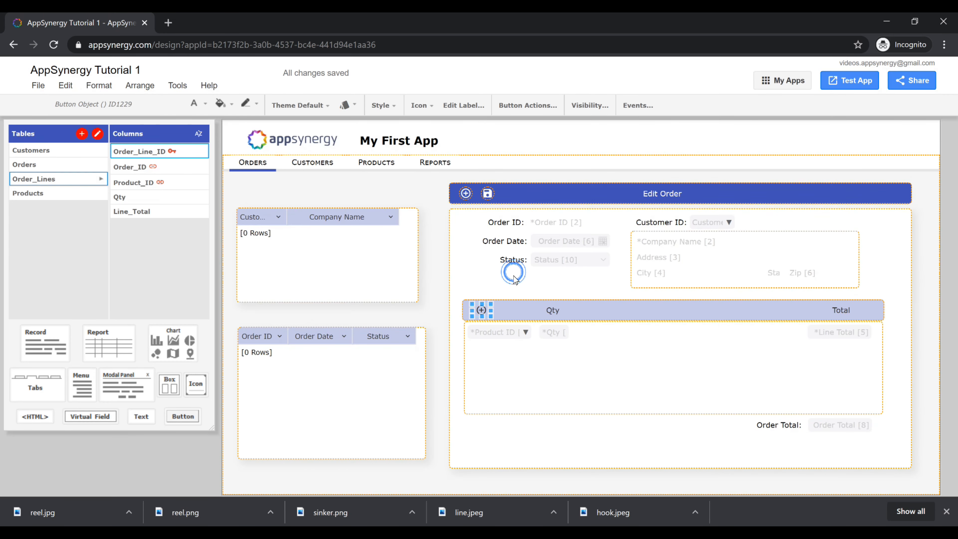
pyautogui.click(520, 370)
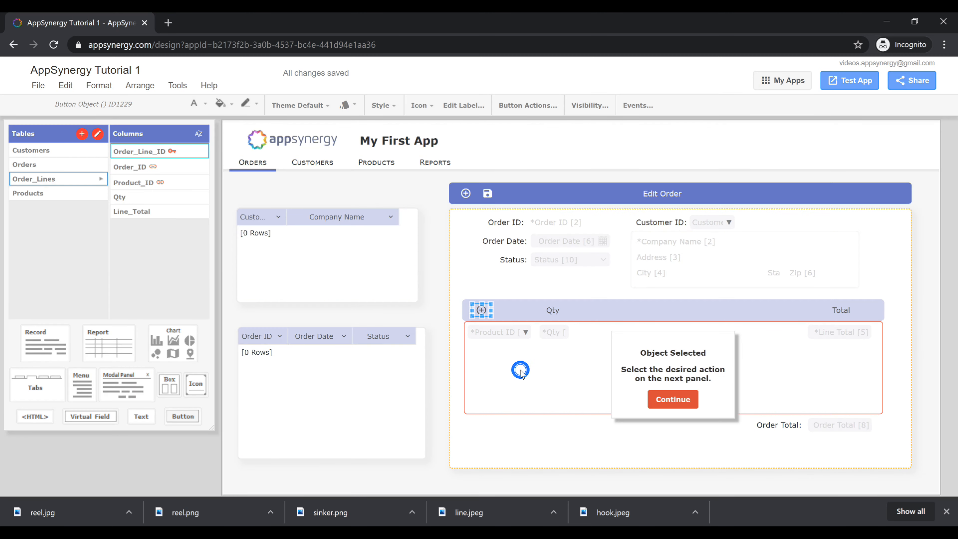
pyautogui.click(661, 401)
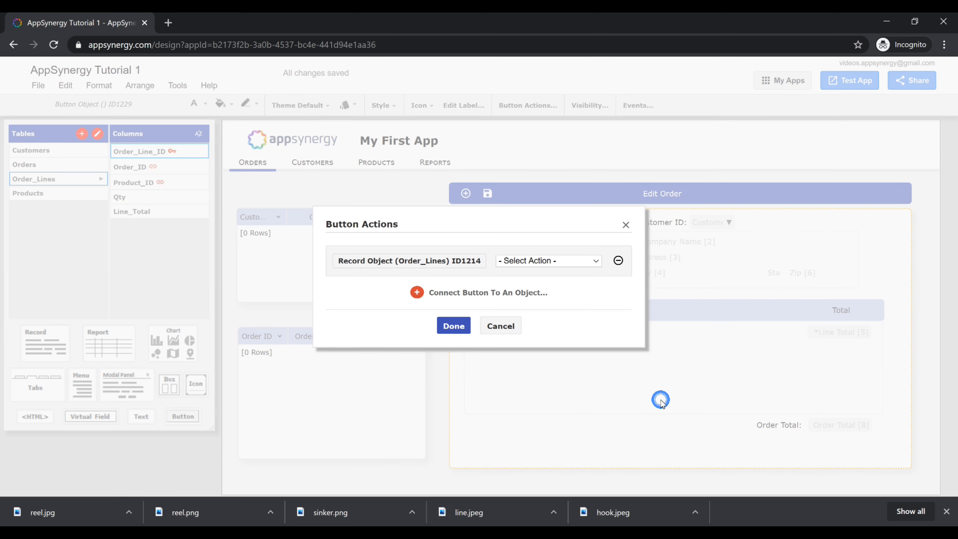
pyautogui.click(577, 262)
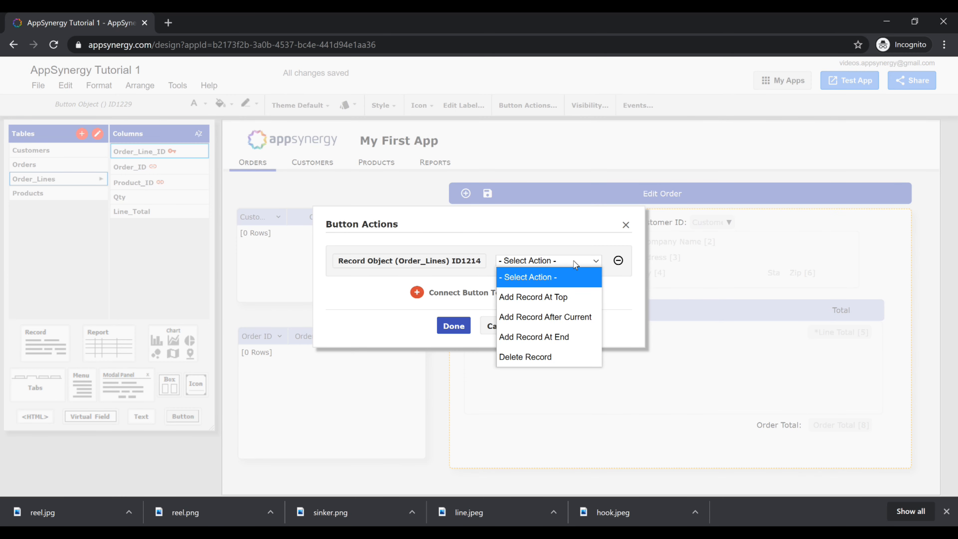
pyautogui.click(556, 341)
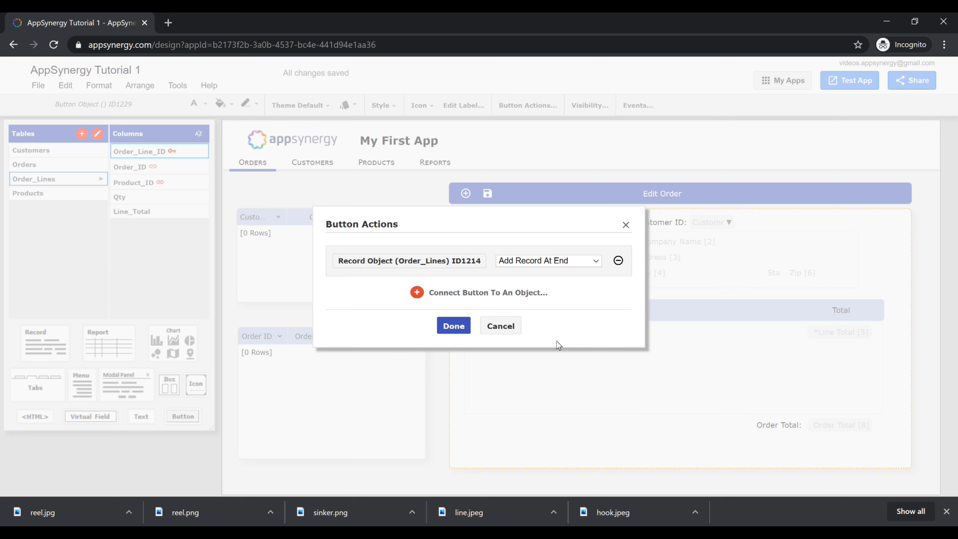
pyautogui.click(455, 326)
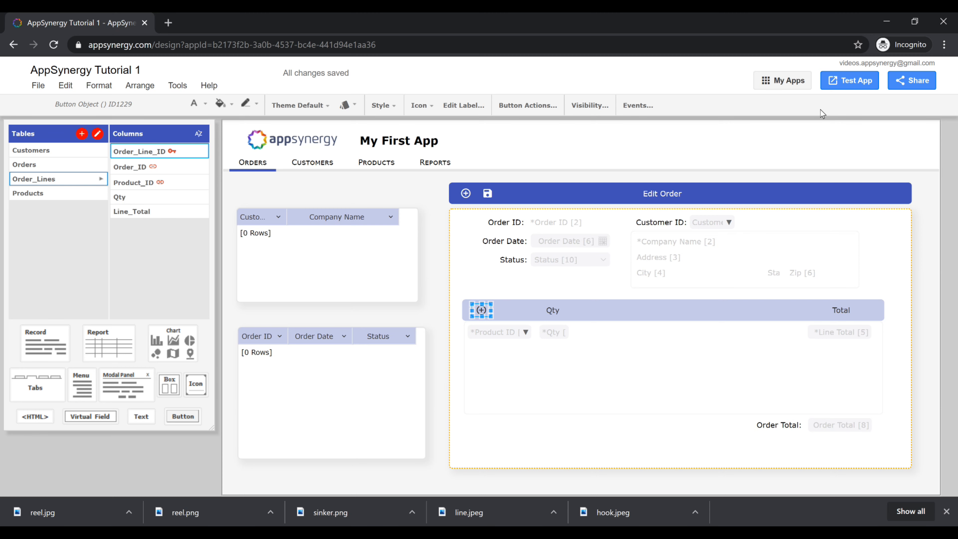
# Step: Run the app in test mode, start a new order and choose customer 1019 for it
pyautogui.click(852, 82)
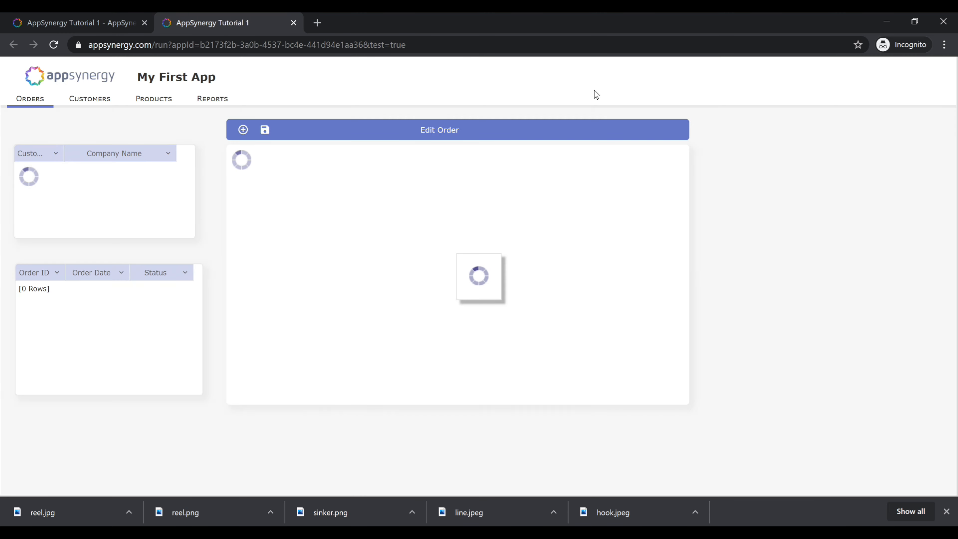
pyautogui.click(244, 130)
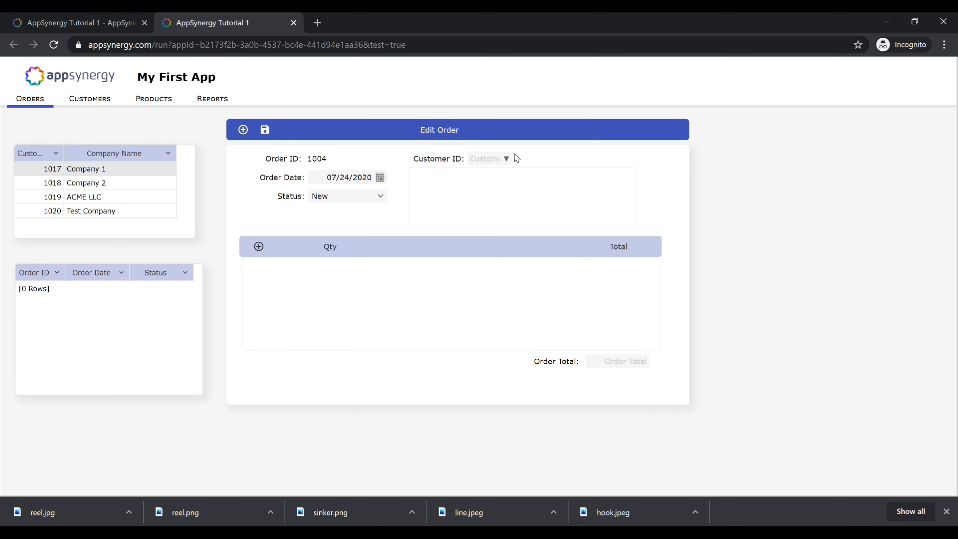
pyautogui.click(506, 158)
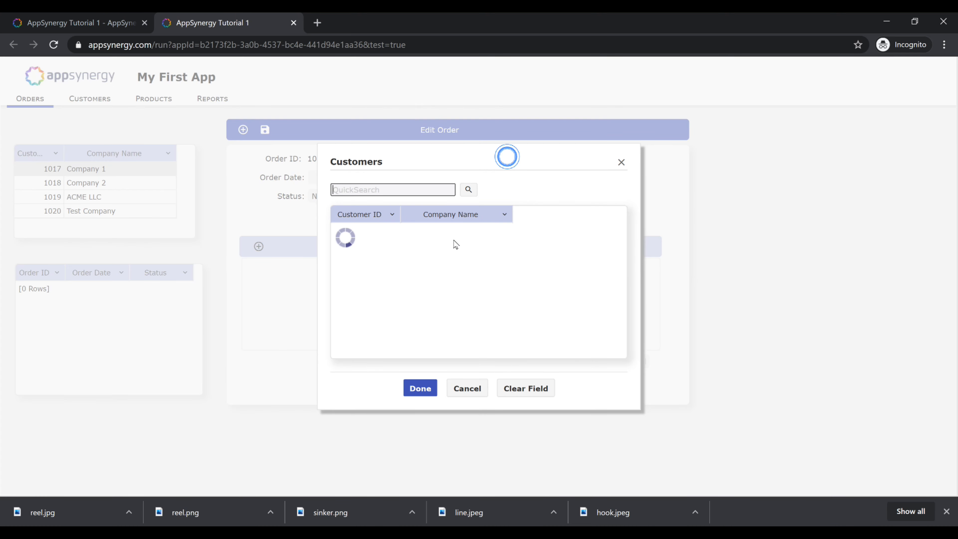
pyautogui.doubleClick(417, 260)
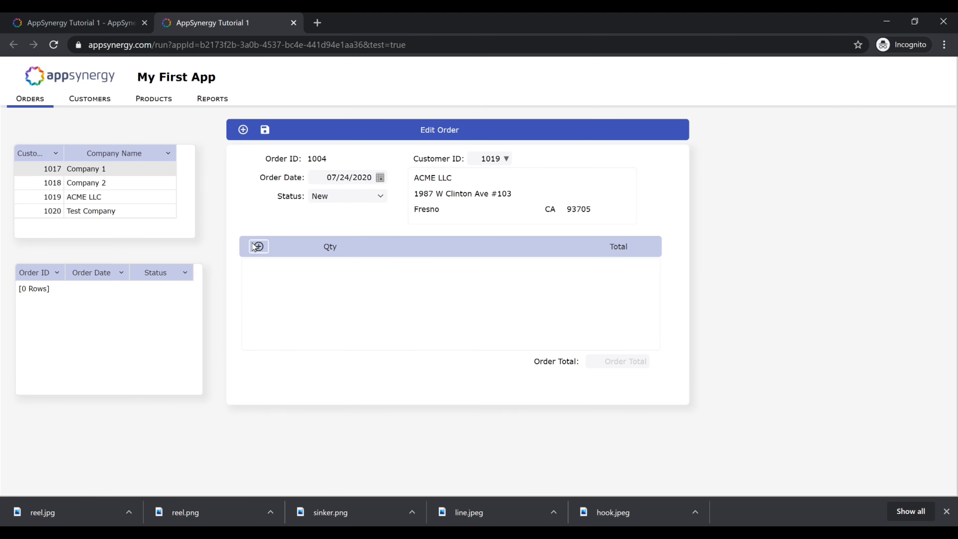
# Step: Test adding a line item with product 1002 and quantity 5, check the total fields, and close the test
pyautogui.click(256, 246)
pyautogui.click(303, 270)
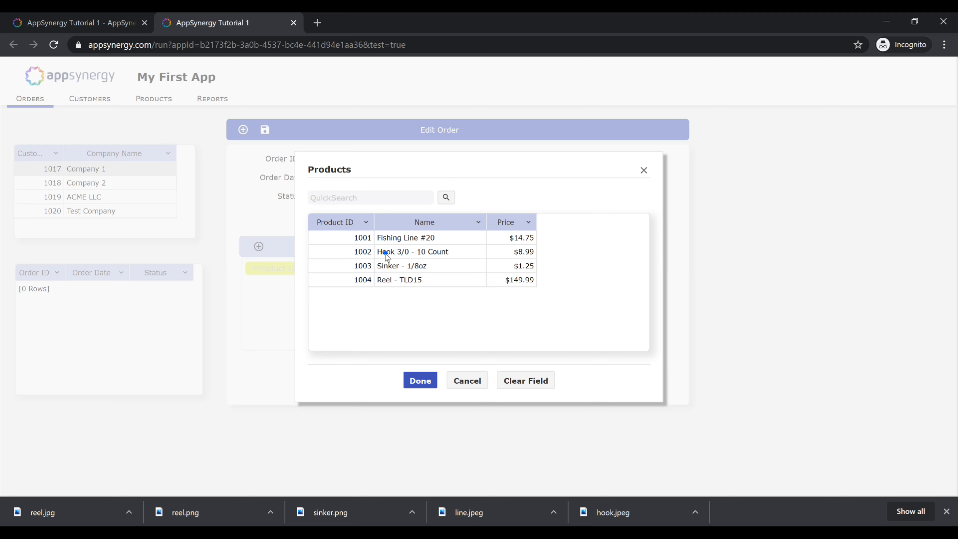
pyautogui.doubleClick(385, 252)
pyautogui.click(339, 269)
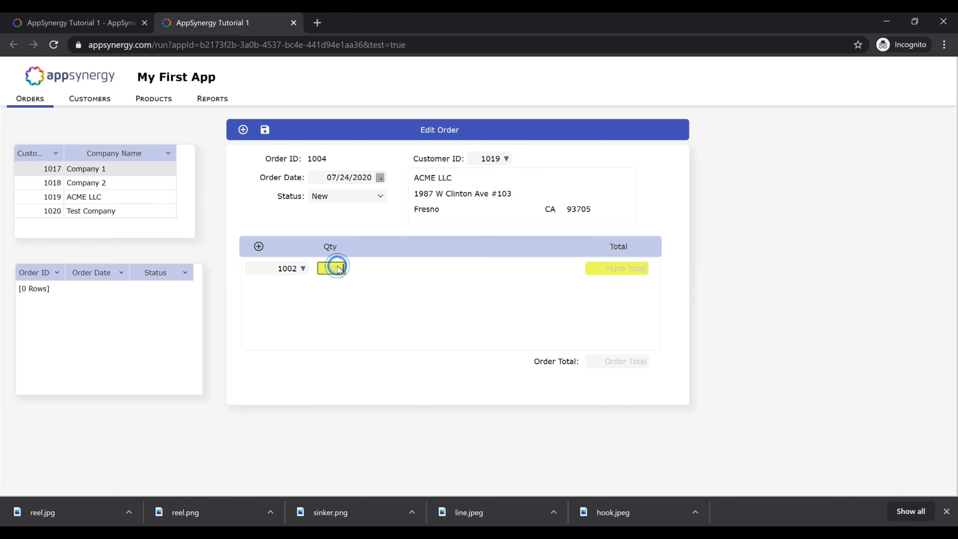
pyautogui.write('5')
pyautogui.press('Tab')
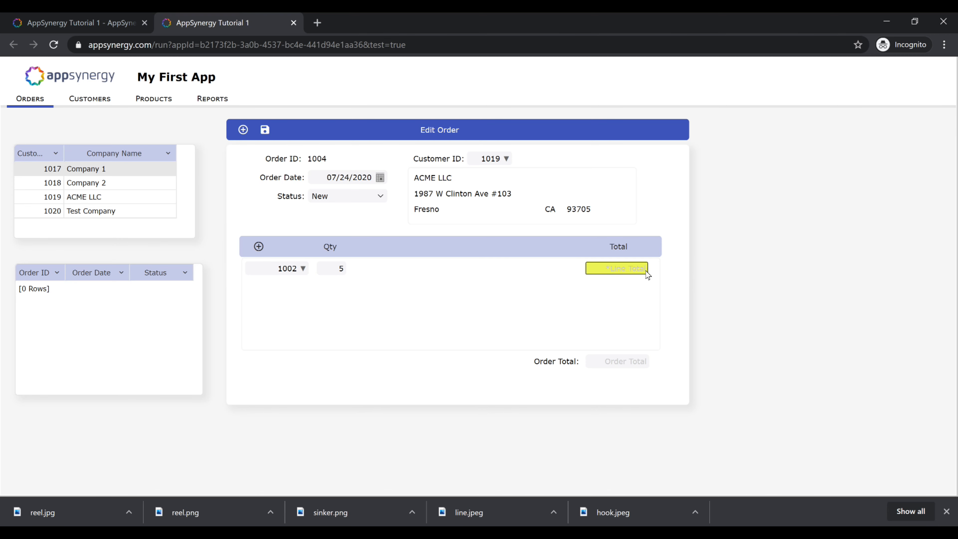
pyautogui.click(620, 364)
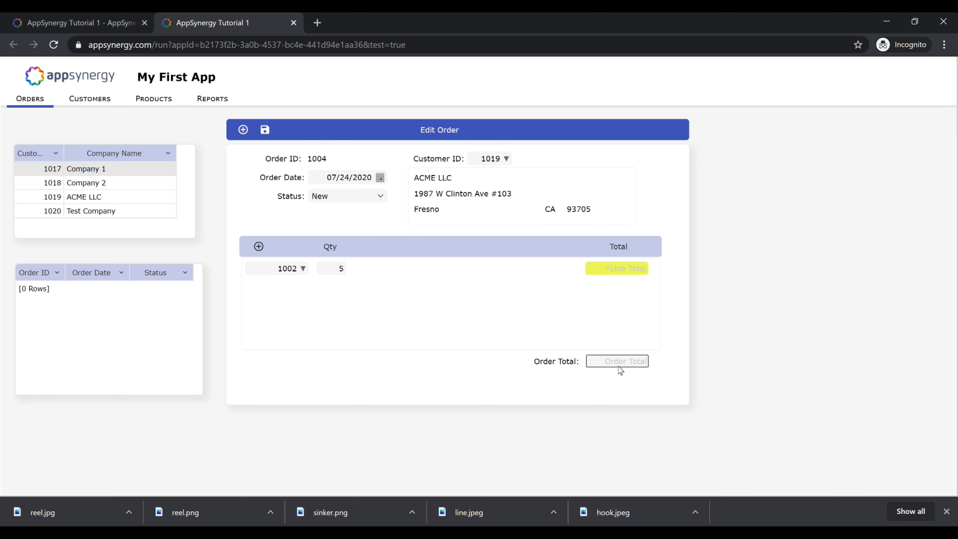
pyautogui.click(294, 23)
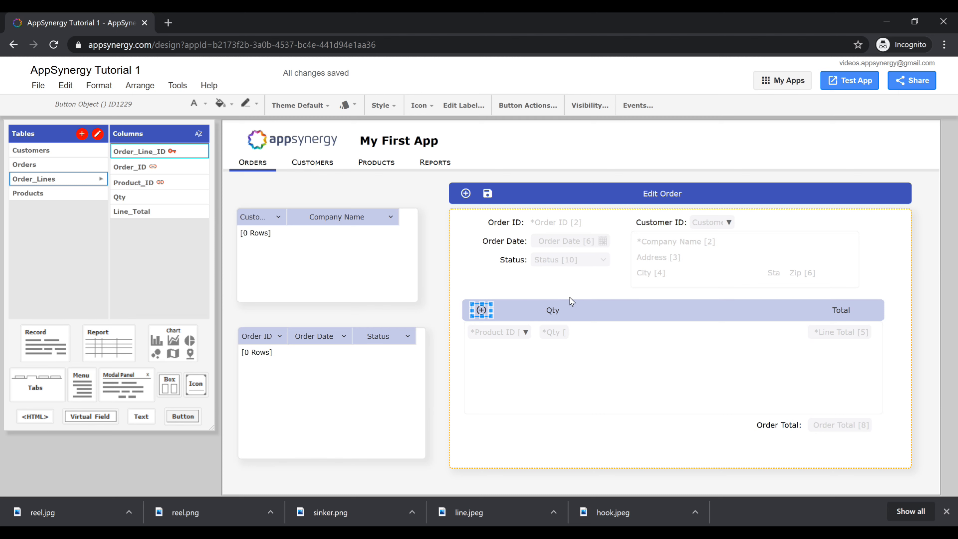
# Step: Place a Products record inside the Order_Lines record, beside the Qty field
pyautogui.click(594, 334)
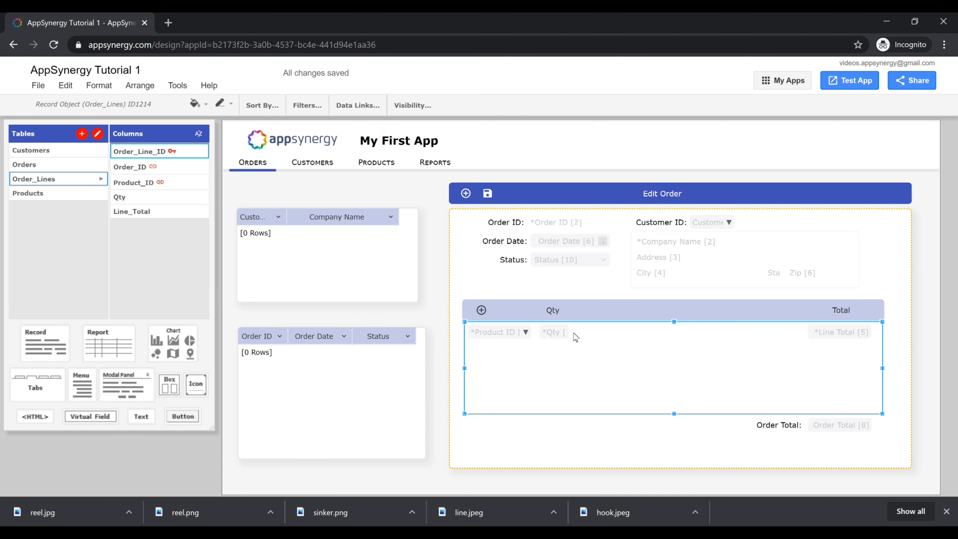
pyautogui.click(513, 283)
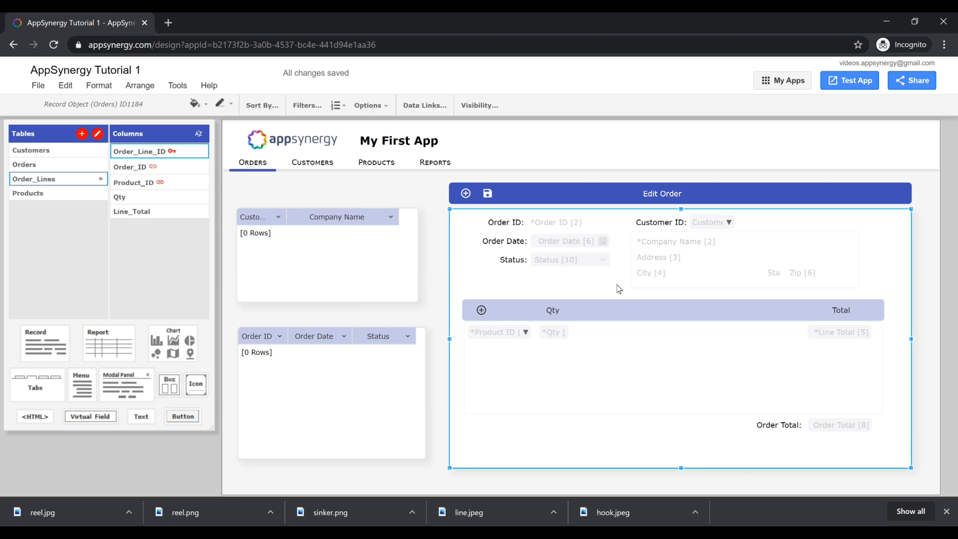
pyautogui.click(644, 287)
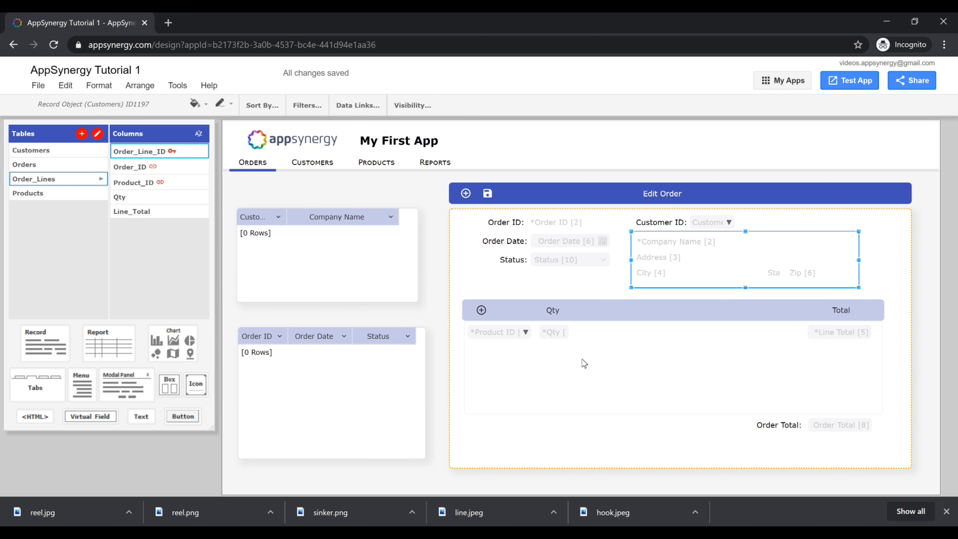
pyautogui.click(544, 277)
pyautogui.click(546, 368)
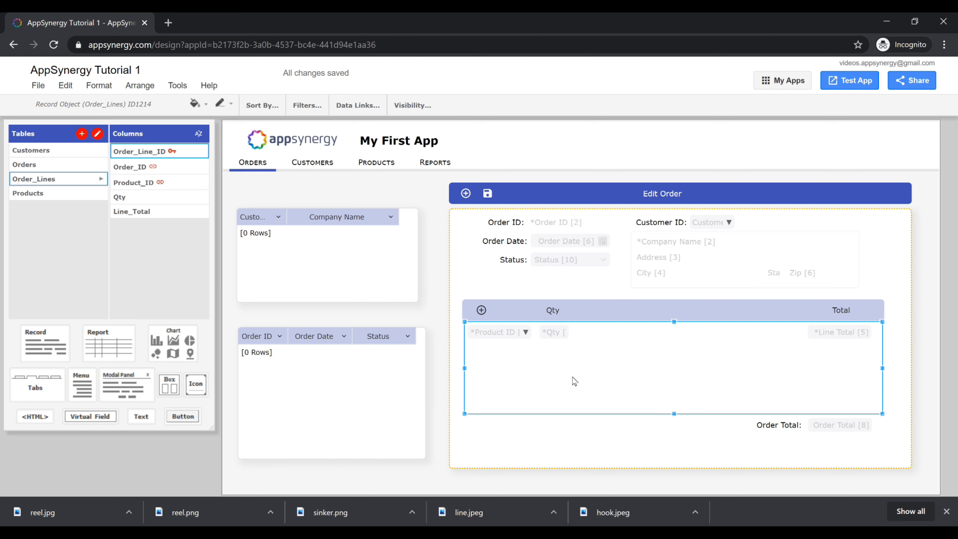
pyautogui.click(74, 193)
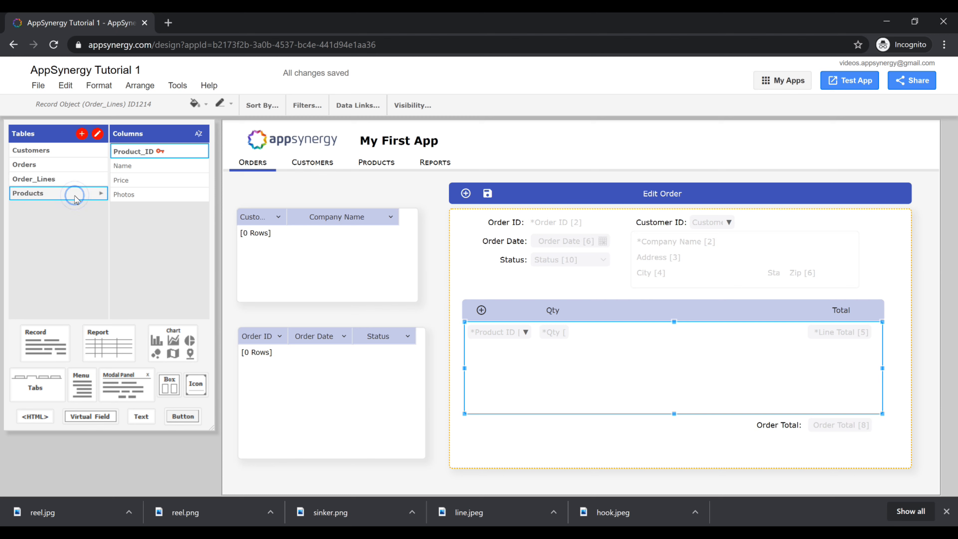
pyautogui.moveTo(31, 334); pyautogui.dragTo(589, 349)
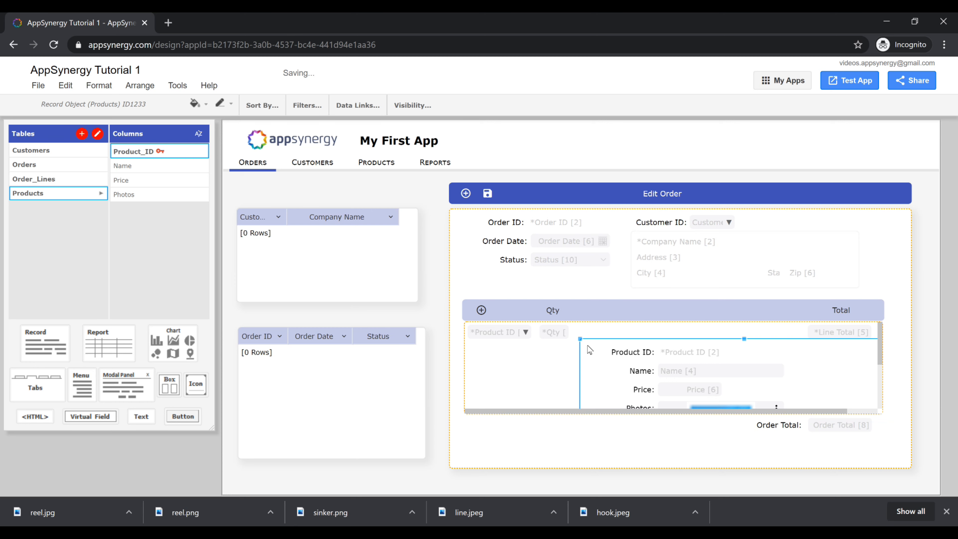
# Step: Remove the Product ID label and field and the Name label from the nested Products record, and line up Name and Price in one row
pyautogui.click(632, 354)
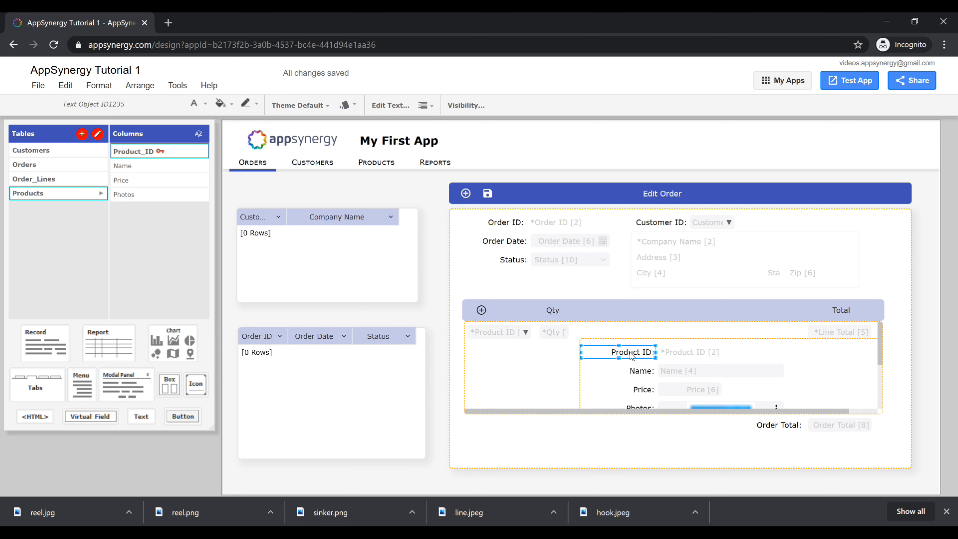
pyautogui.press('Delete')
pyautogui.click(679, 350)
pyautogui.press('Delete')
pyautogui.click(646, 374)
pyautogui.press('Delete')
pyautogui.click(671, 370)
pyautogui.moveTo(671, 370); pyautogui.dragTo(568, 320)
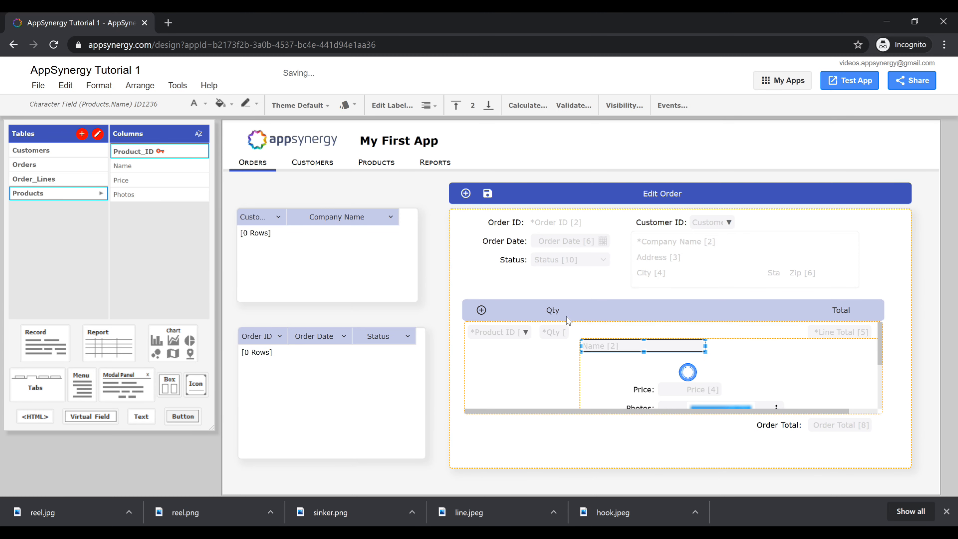
pyautogui.click(676, 389)
pyautogui.moveTo(675, 390); pyautogui.dragTo(743, 346)
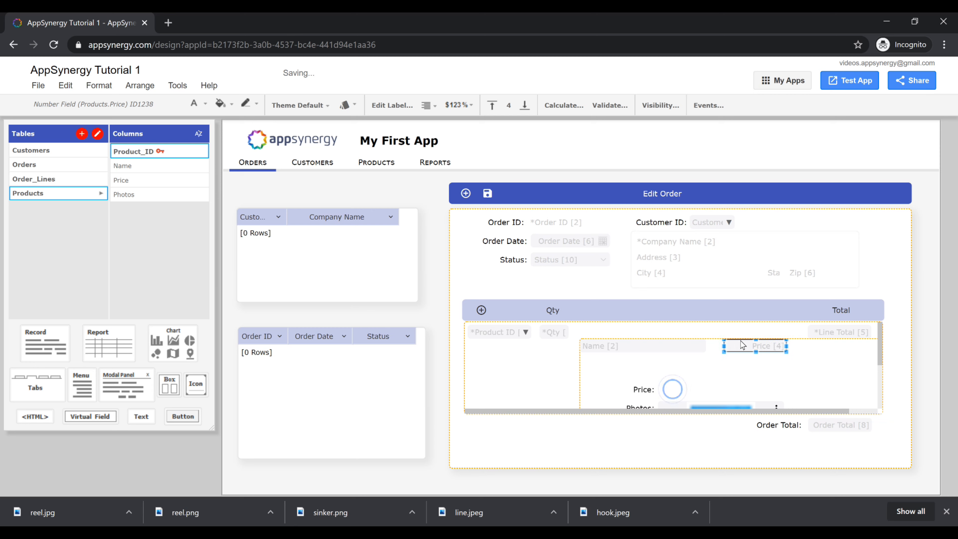
# Step: Delete the Photos field and the Photos and Price labels, and fit the Products record into one row between Qty and Line Total
pyautogui.scroll(-2, 711, 369)
pyautogui.click(705, 372)
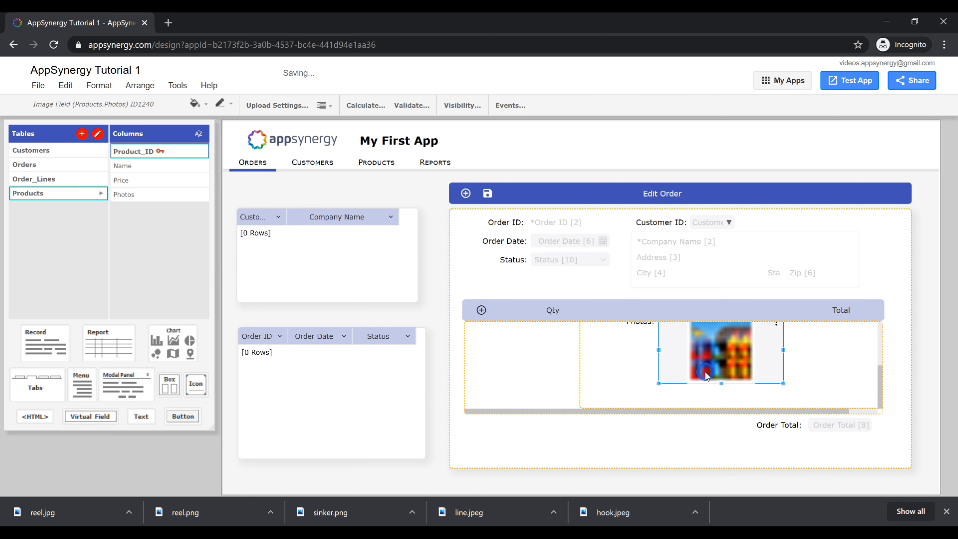
pyautogui.press('Delete')
pyautogui.scroll(2, 644, 347)
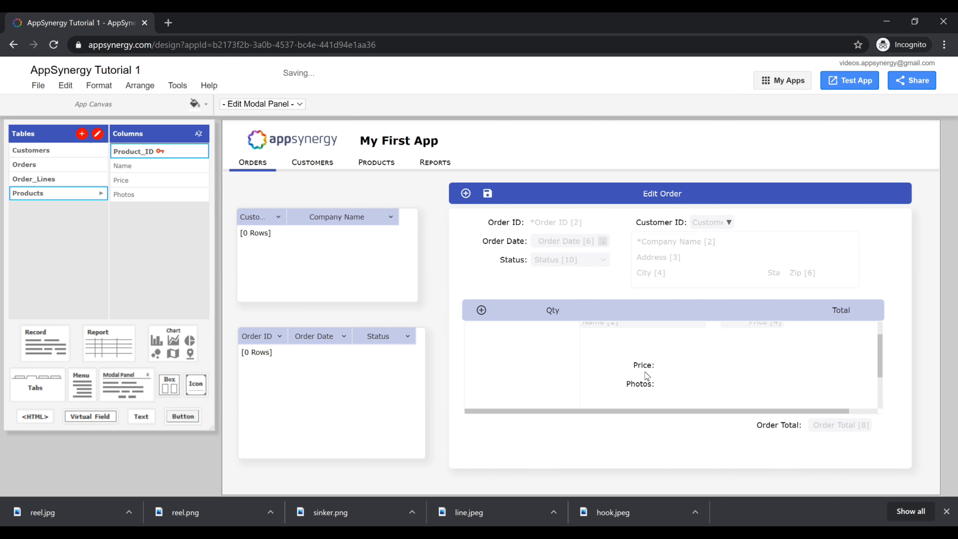
pyautogui.click(646, 381)
pyautogui.press('Delete')
pyautogui.click(646, 362)
pyautogui.press('Delete')
pyautogui.doubleClick(683, 385)
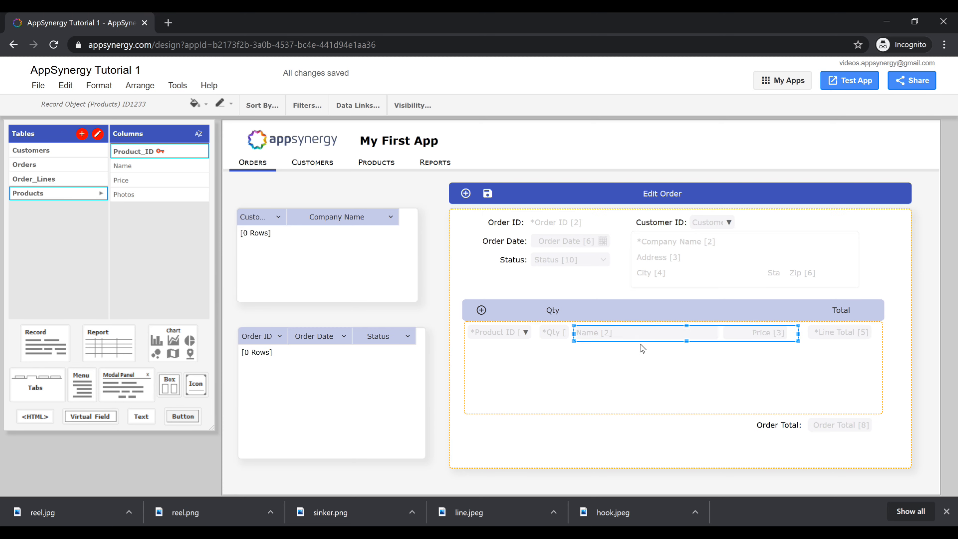
# Step: Review the data links between the Order_Lines record and the nested Products record
pyautogui.click(558, 379)
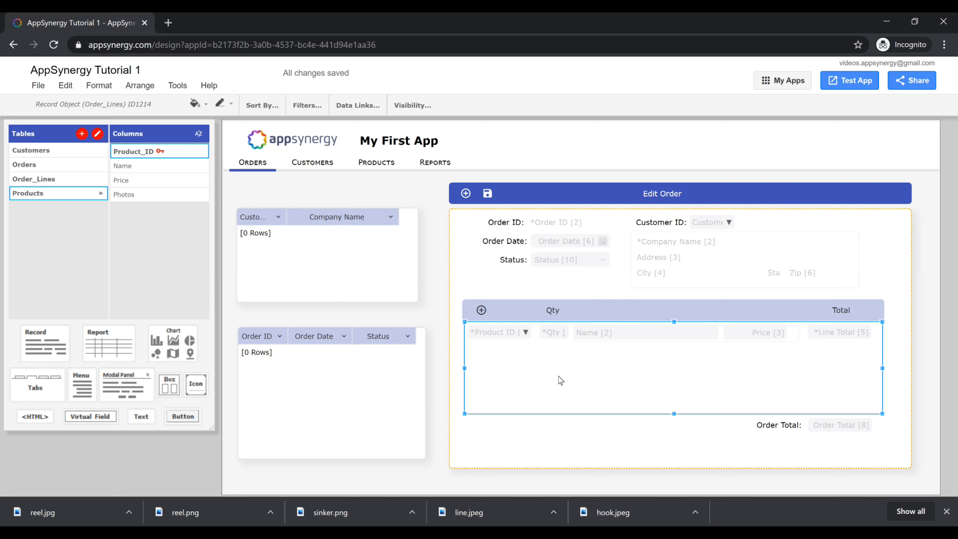
pyautogui.click(363, 106)
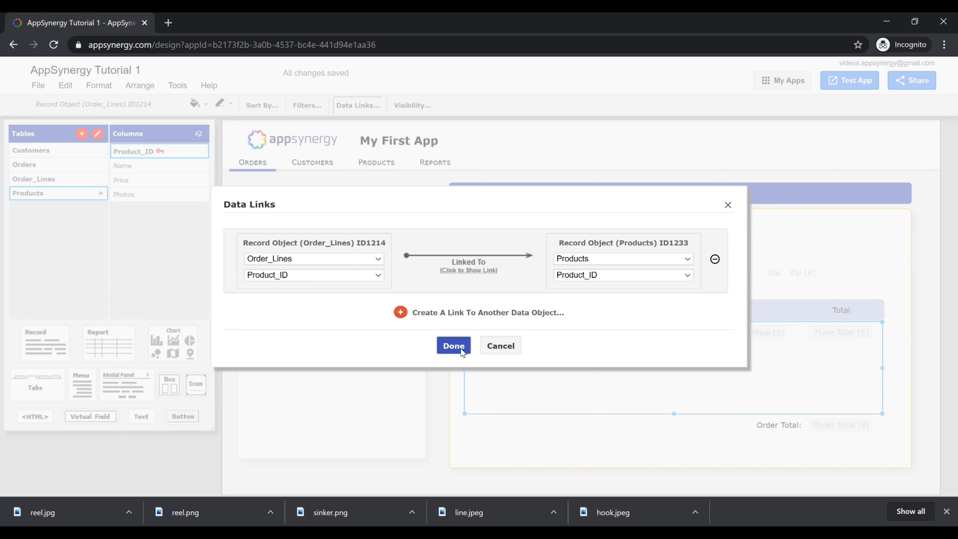
pyautogui.click(450, 346)
pyautogui.click(524, 335)
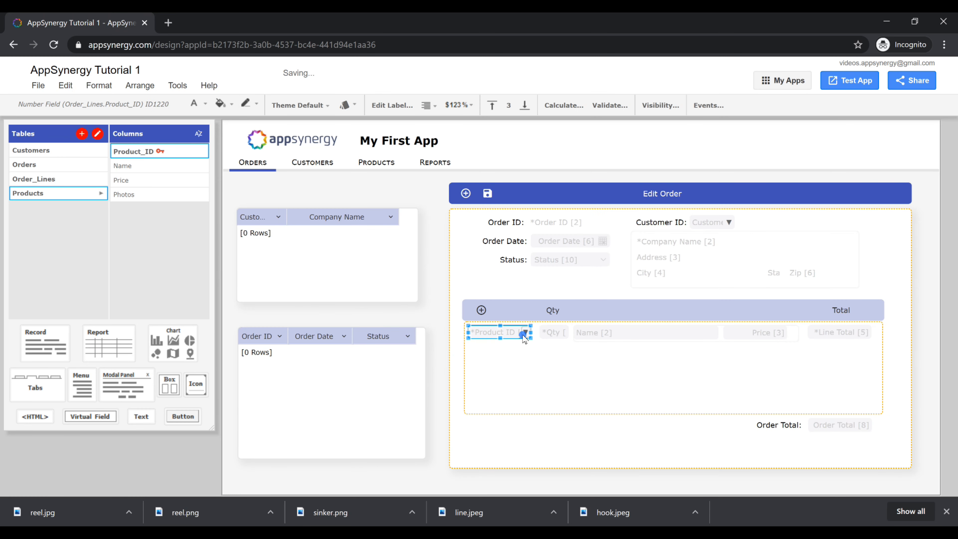
# Step: Format the nested Products record's Name and Price fields without a grey background, and add Description and Unit Price labels to the header
pyautogui.click(591, 343)
pyautogui.click(594, 344)
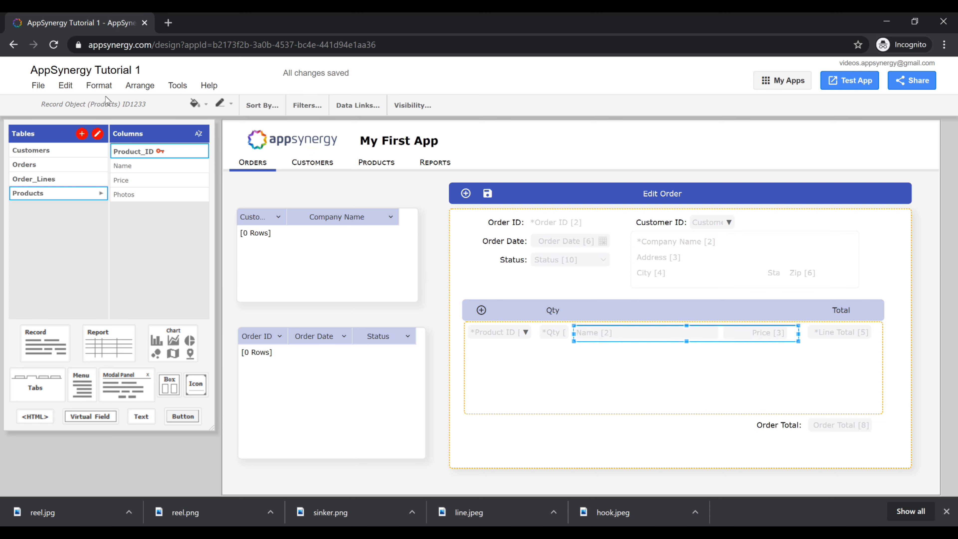
pyautogui.click(99, 86)
pyautogui.click(121, 145)
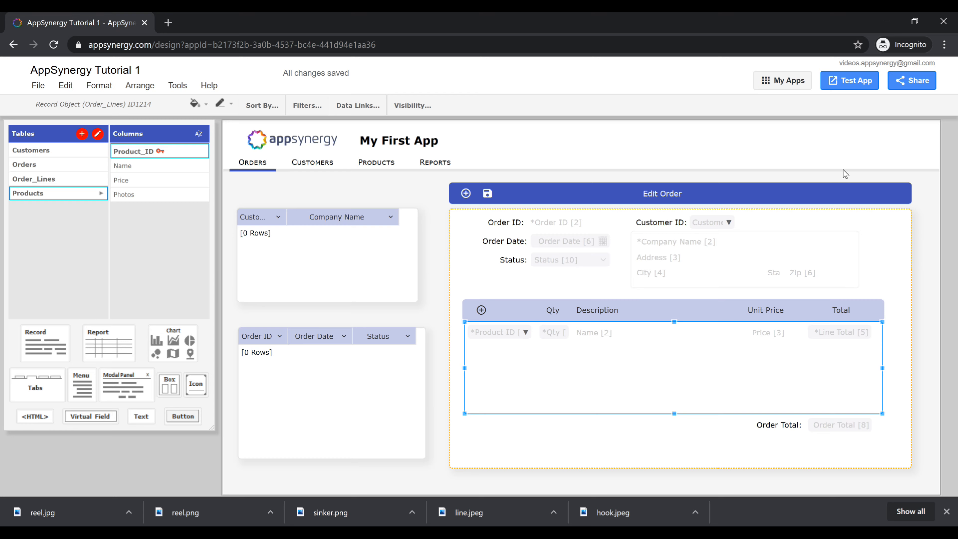
# Step: Run the app in test mode and start a new order with Sinker - 1/8oz as its first line item
pyautogui.click(851, 81)
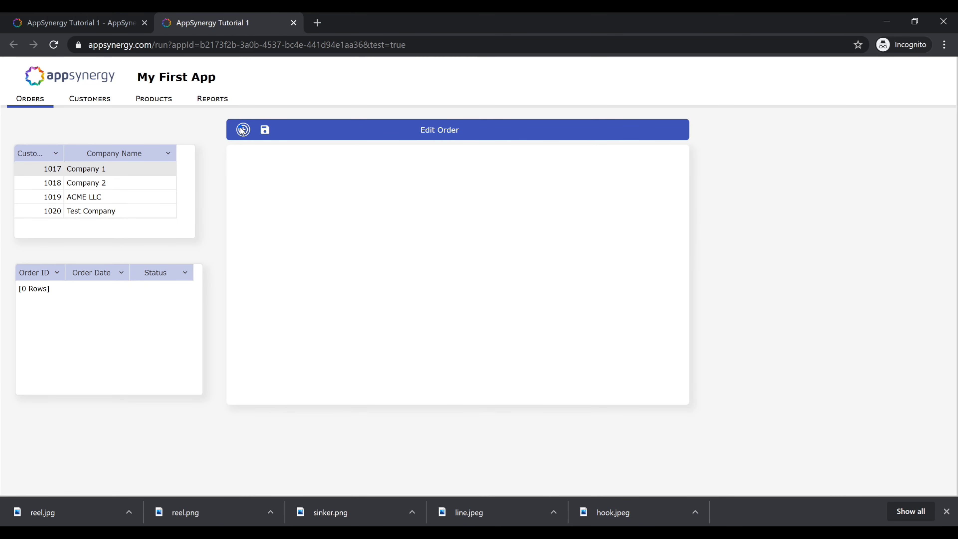
pyautogui.click(243, 130)
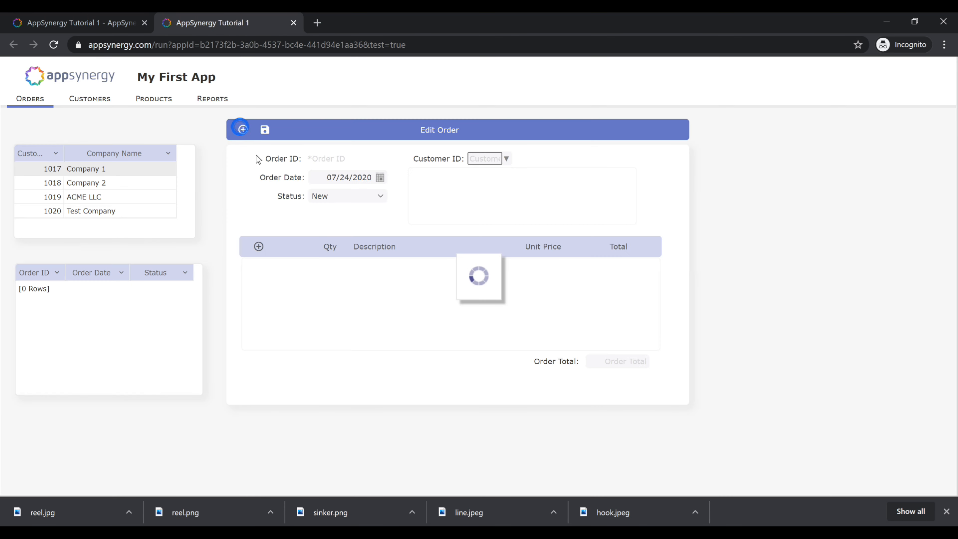
pyautogui.click(259, 246)
pyautogui.click(303, 268)
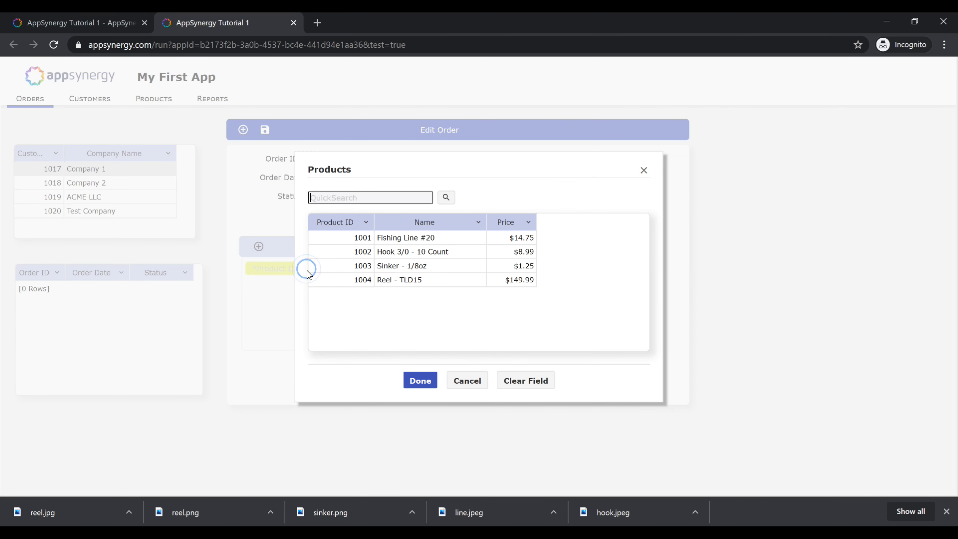
pyautogui.doubleClick(393, 266)
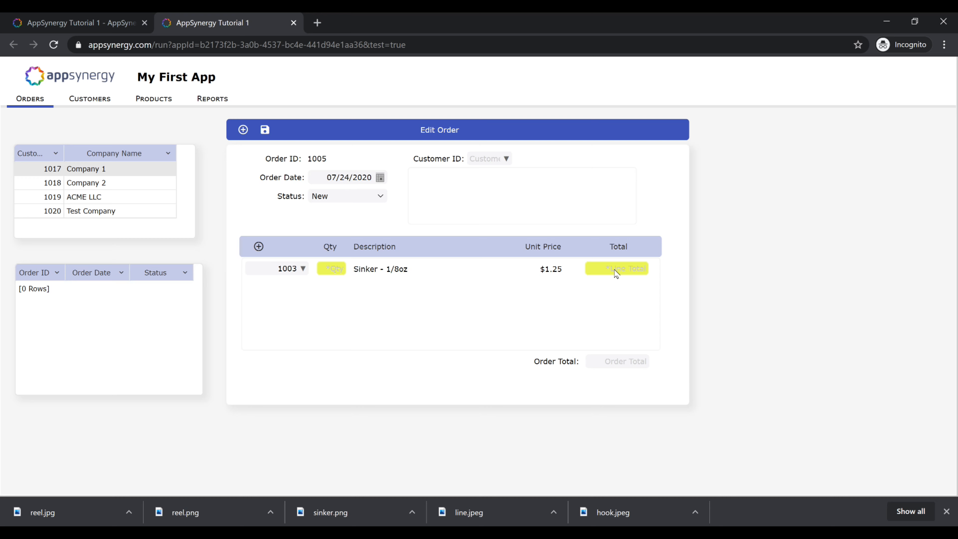
# Step: Assign the order to customer ACME LLC and set the sinker line's quantity to 5
pyautogui.click(506, 159)
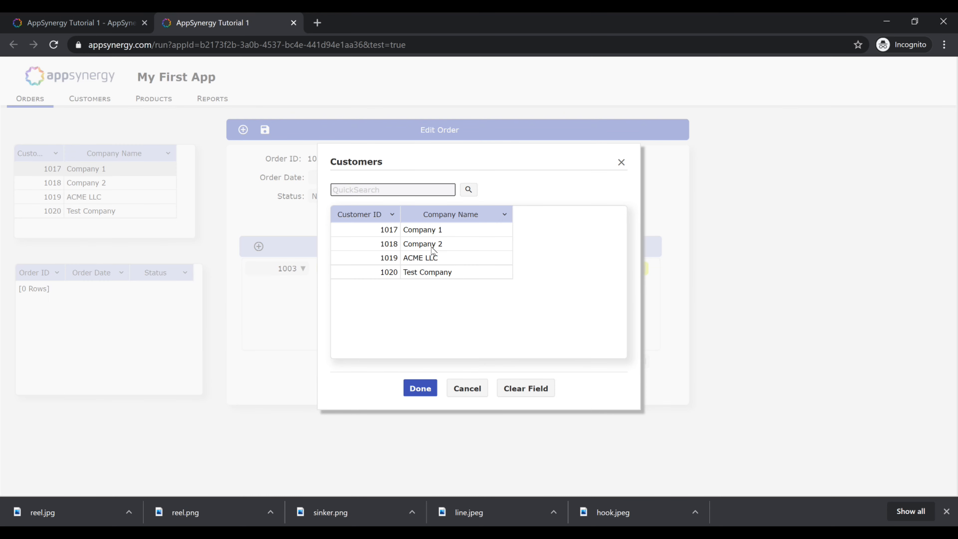
pyautogui.doubleClick(434, 259)
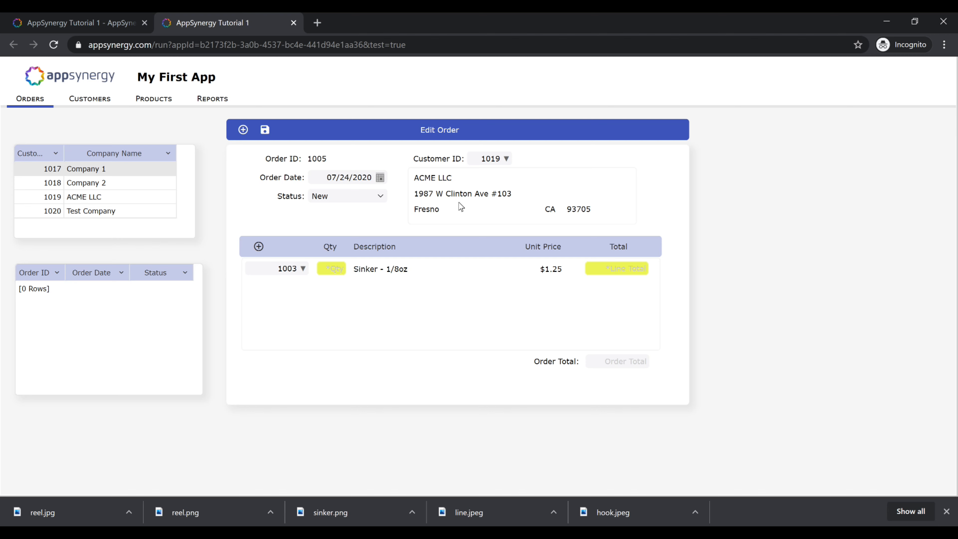
pyautogui.click(338, 270)
pyautogui.press('Tab')
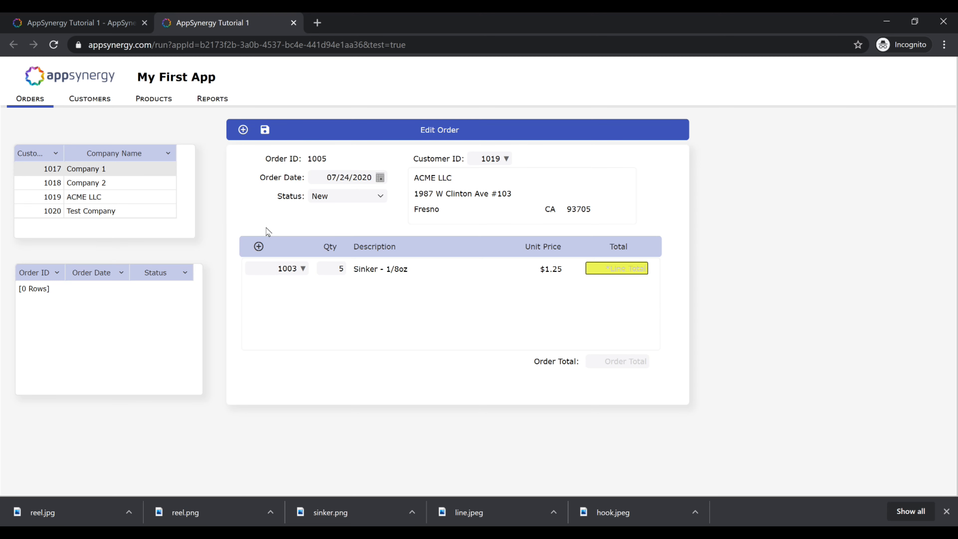
# Step: Add a second line item for Hook 3/0 - 10 Count with quantity 10, and close the test run without saving the order
pyautogui.click(259, 246)
pyautogui.click(300, 293)
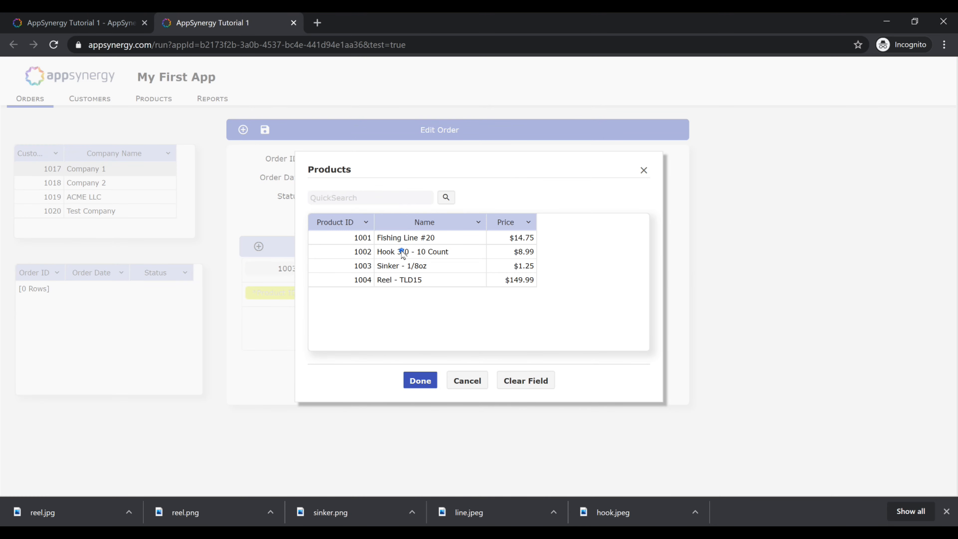
pyautogui.doubleClick(400, 251)
pyautogui.click(332, 293)
pyautogui.write('10')
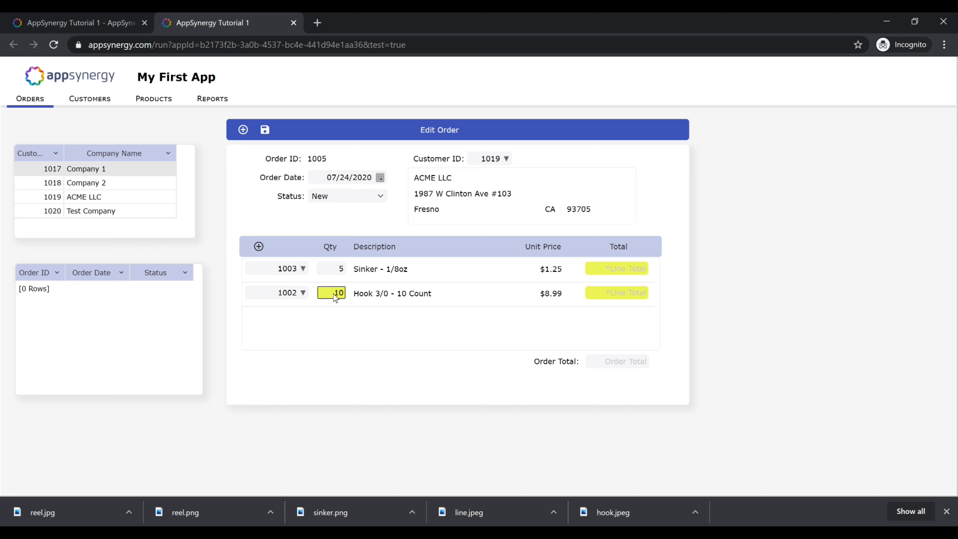
pyautogui.press('Tab')
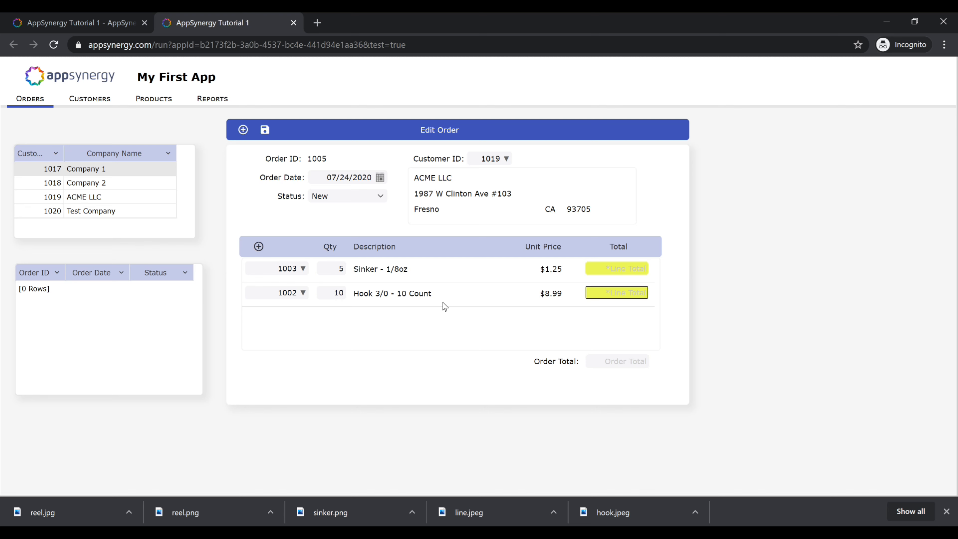
pyautogui.click(276, 145)
pyautogui.click(294, 23)
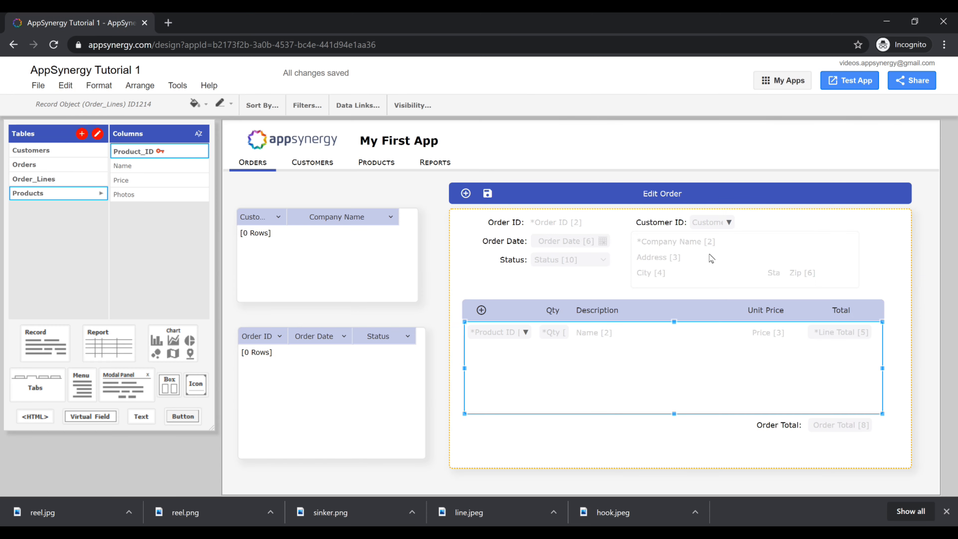
# Step: Set the Line Total field in the Order_Lines record as a read-only Calculated Field
pyautogui.click(839, 335)
pyautogui.click(550, 107)
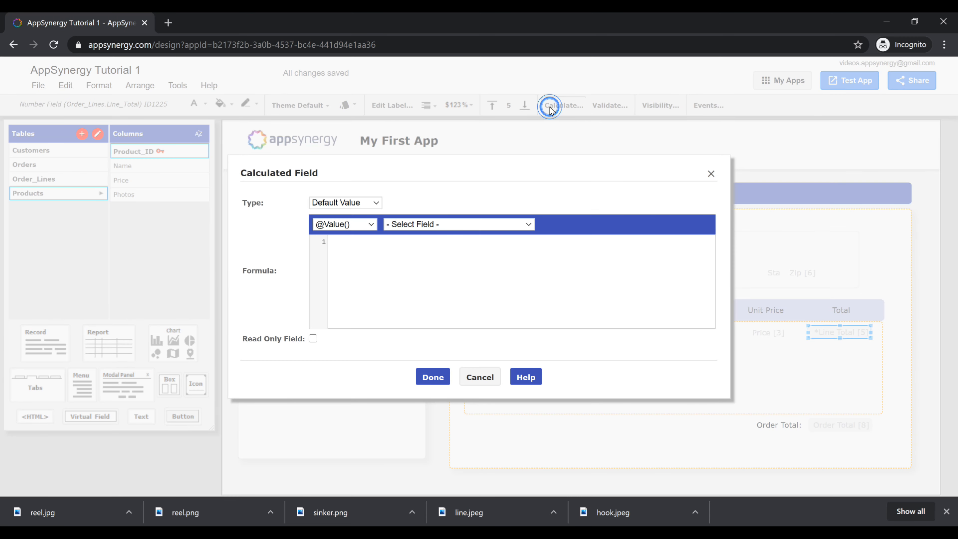
pyautogui.click(364, 203)
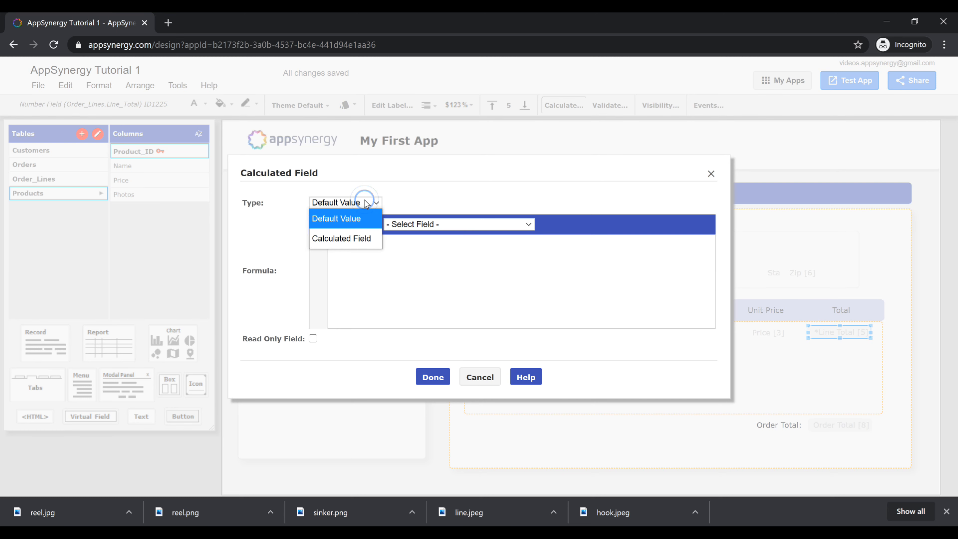
pyautogui.click(354, 238)
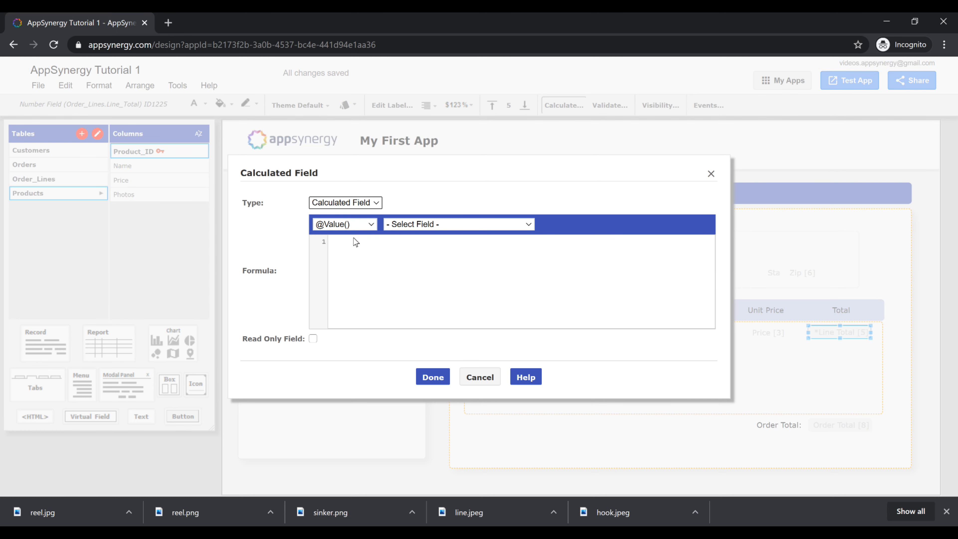
pyautogui.click(313, 338)
pyautogui.click(394, 260)
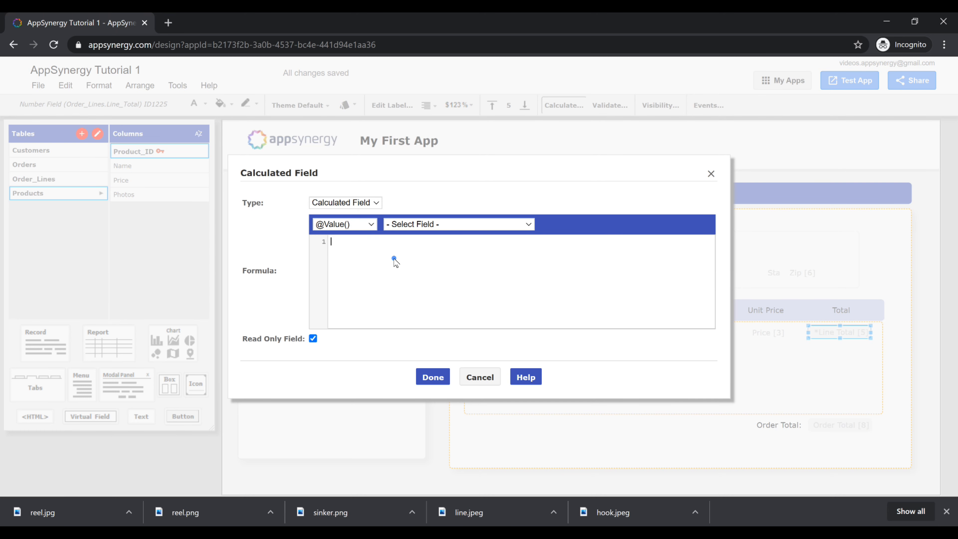
pyautogui.click(406, 225)
pyautogui.scroll(-3, 459, 377)
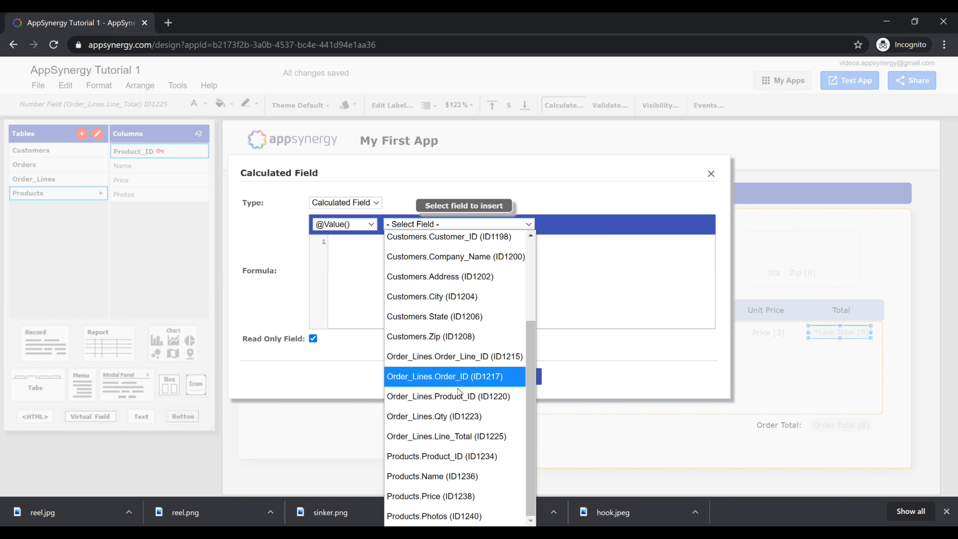
pyautogui.click(442, 417)
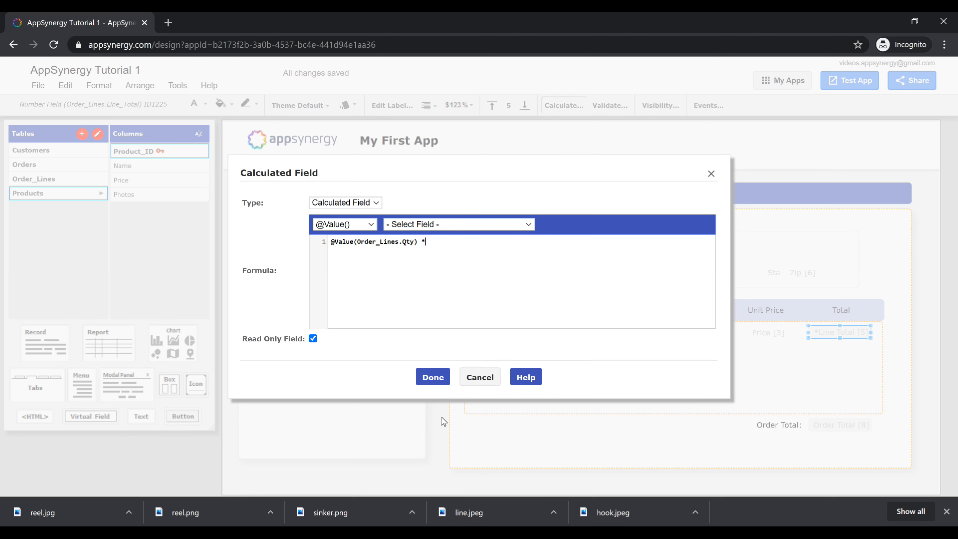
pyautogui.click(357, 224)
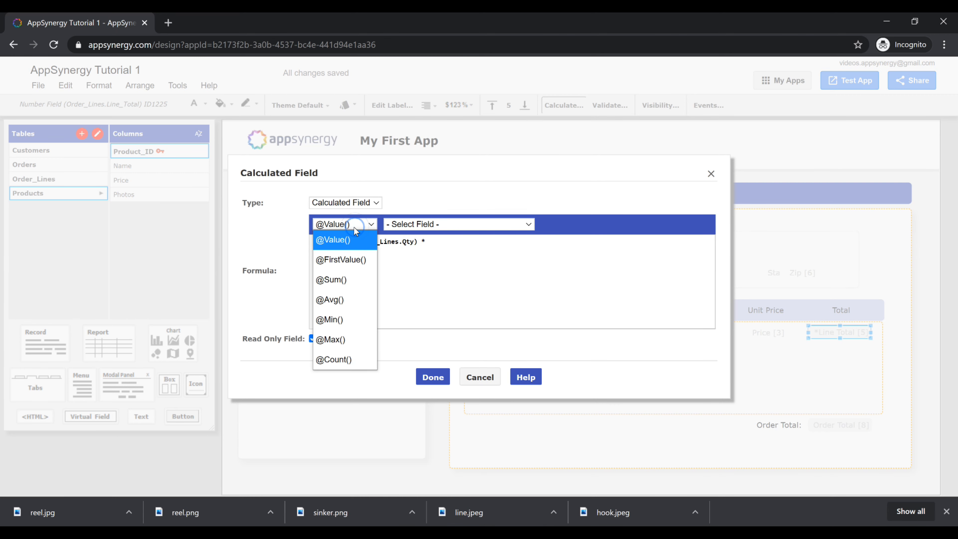
pyautogui.click(357, 265)
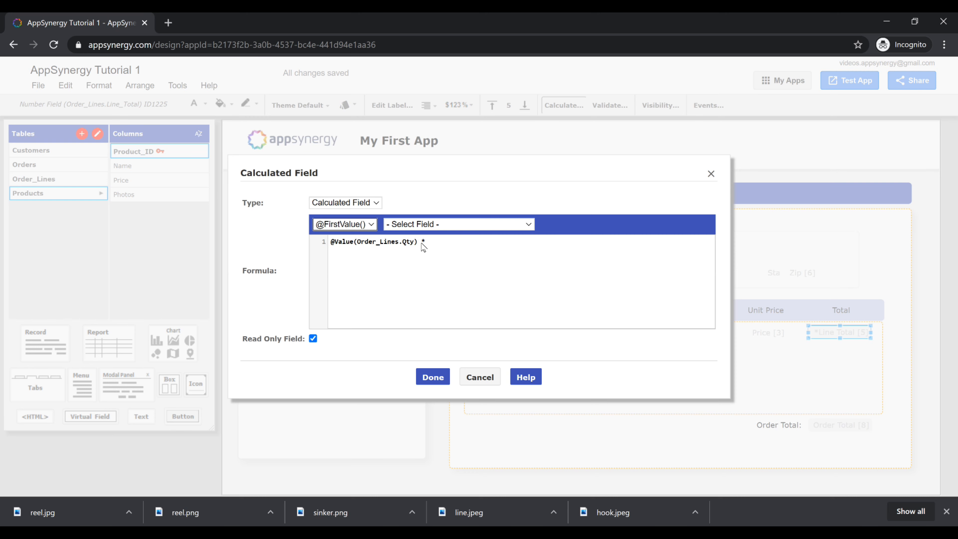
pyautogui.click(455, 224)
pyautogui.scroll(-3, 460, 336)
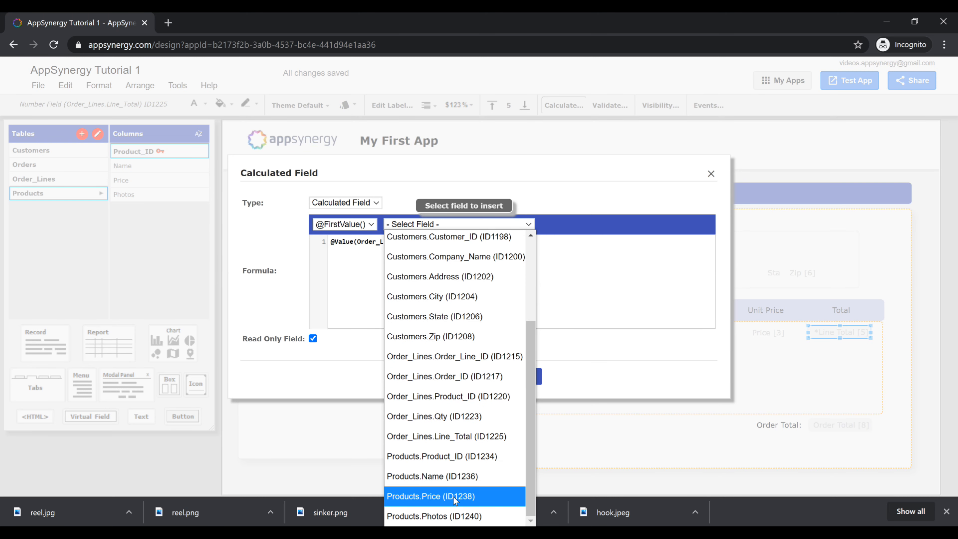
pyautogui.click(455, 497)
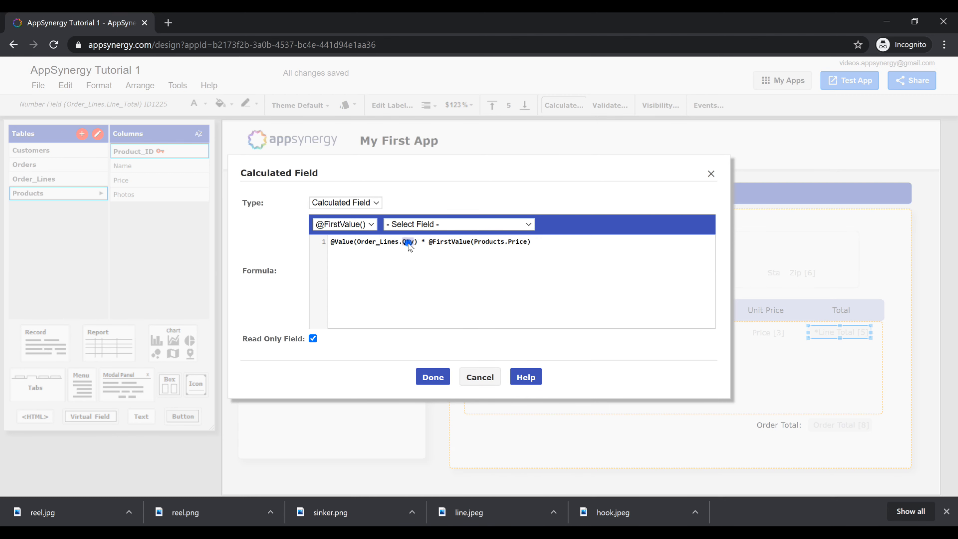
pyautogui.doubleClick(518, 242)
pyautogui.doubleClick(365, 241)
pyautogui.click(331, 242)
pyautogui.doubleClick(519, 242)
pyautogui.click(436, 382)
# Step: Set the Order Total field below the line items as a read-only Calculated Field
pyautogui.click(835, 426)
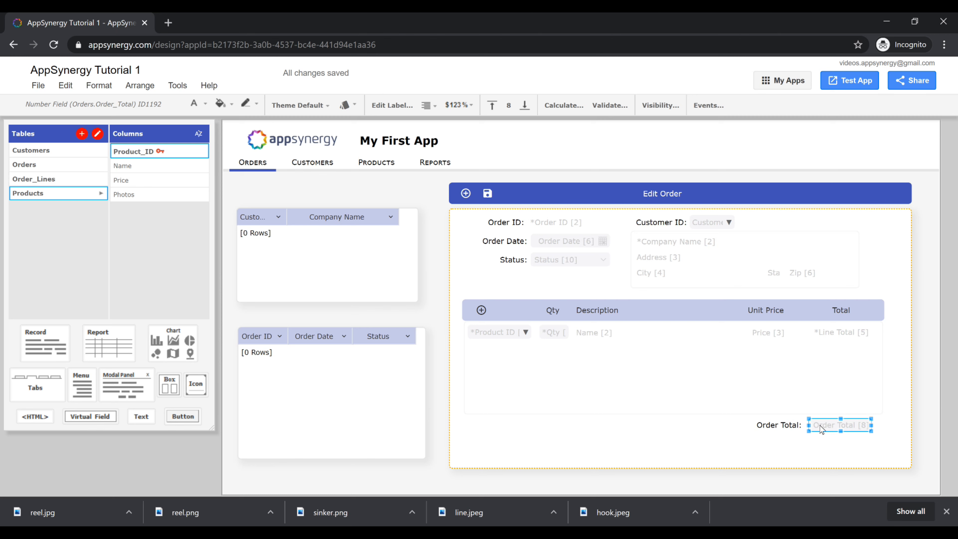
pyautogui.click(815, 382)
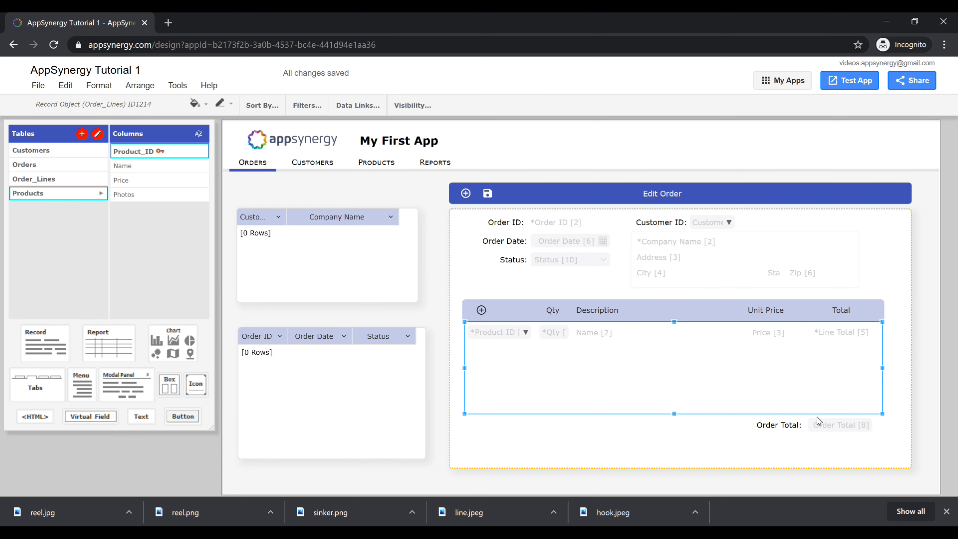
pyautogui.click(817, 424)
pyautogui.click(564, 106)
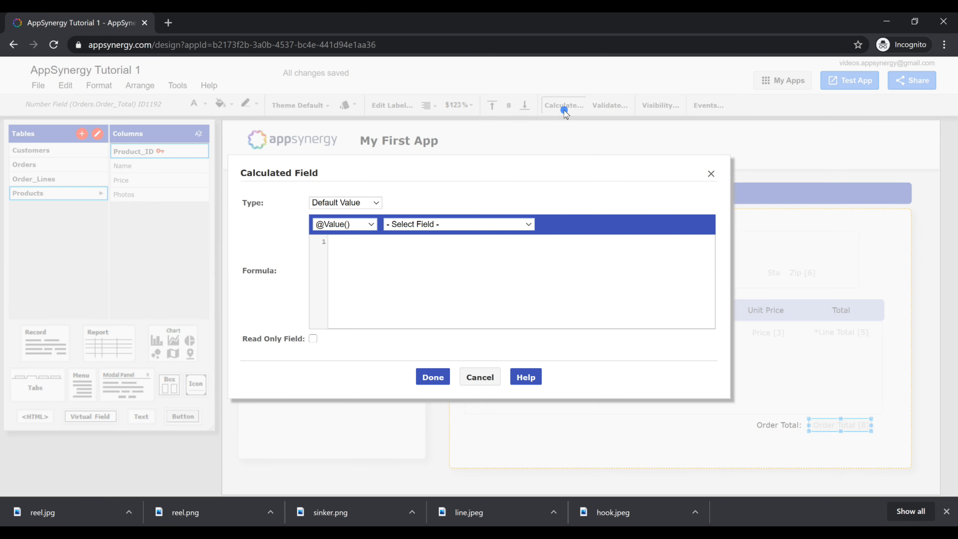
pyautogui.click(374, 203)
pyautogui.click(349, 242)
pyautogui.click(313, 339)
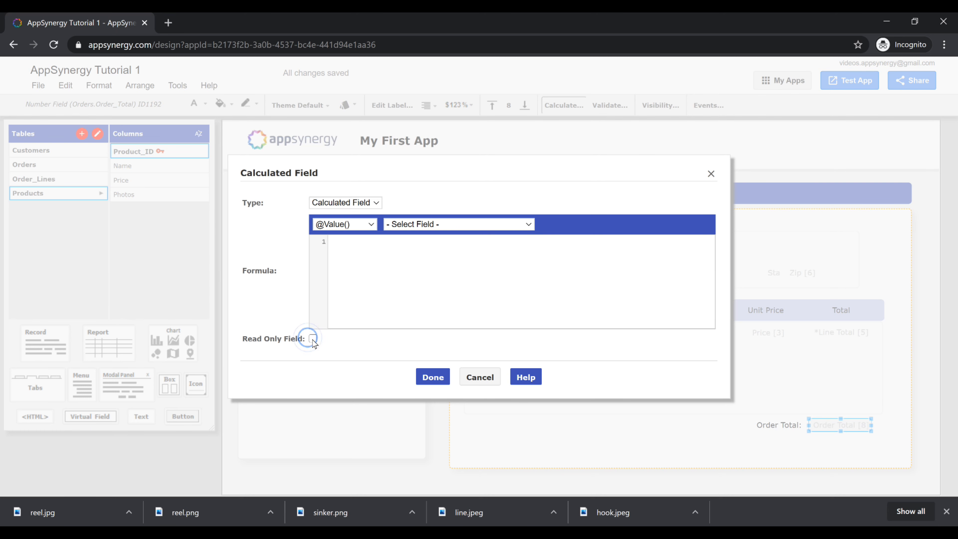
pyautogui.click(356, 224)
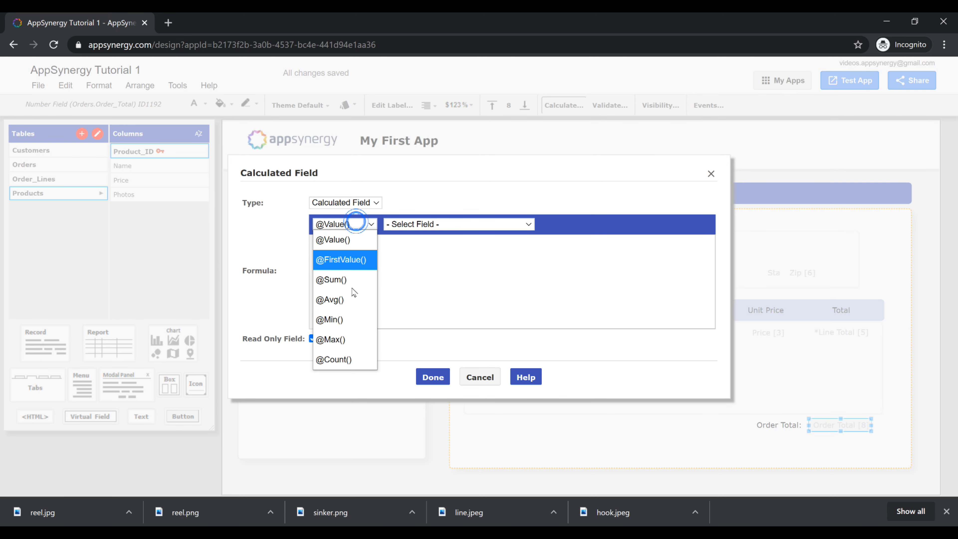
pyautogui.click(353, 287)
pyautogui.click(430, 224)
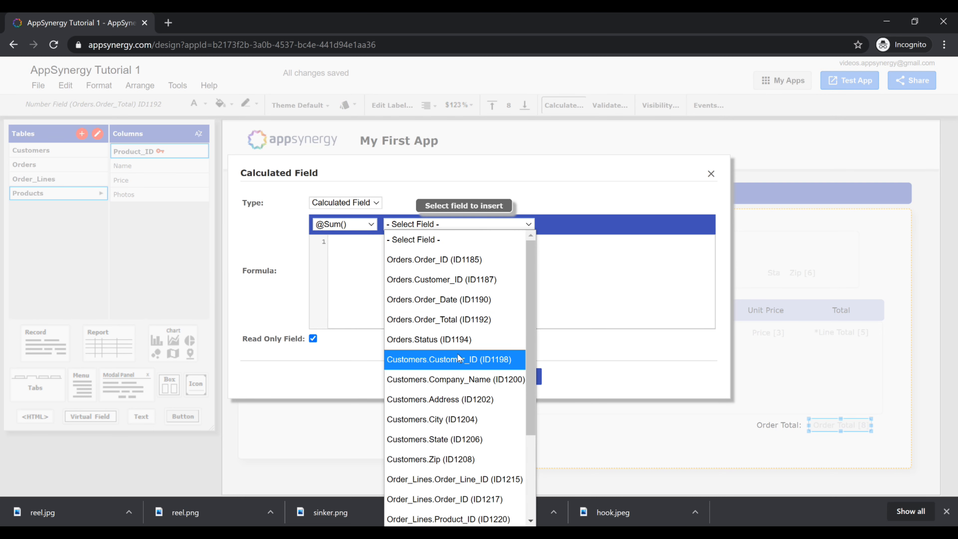
pyautogui.scroll(-2, 454, 408)
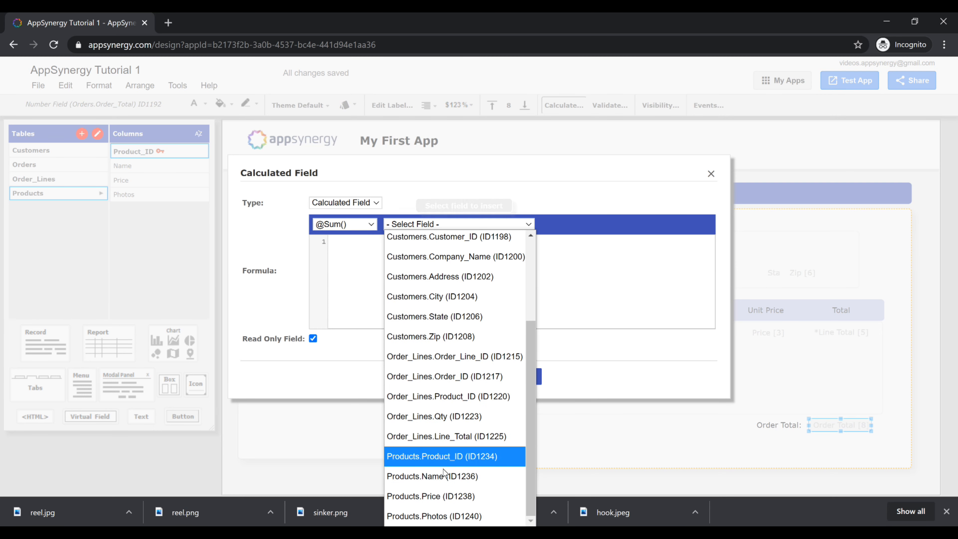
pyautogui.click(432, 437)
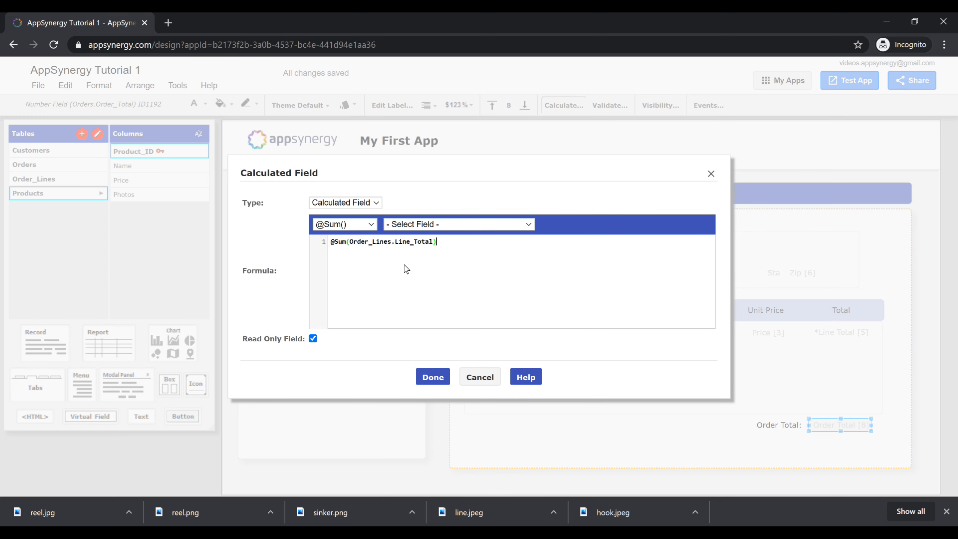
pyautogui.click(437, 379)
# Step: Test the app again and create a new order for customer ACME LLC
pyautogui.click(860, 81)
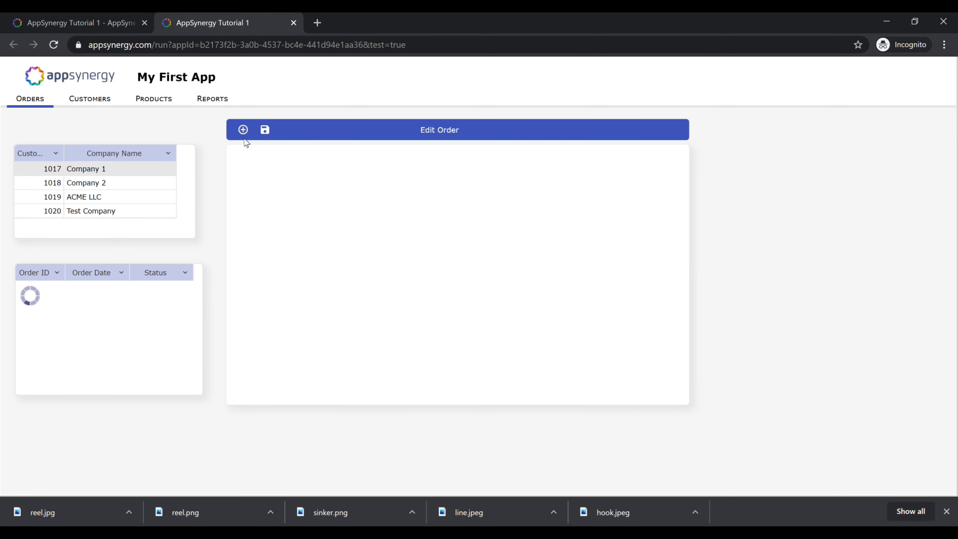
pyautogui.click(243, 130)
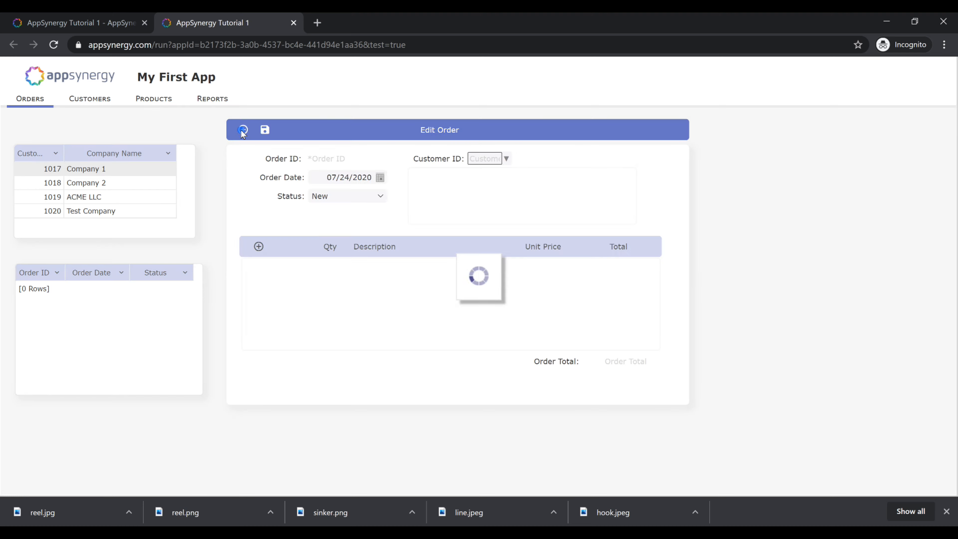
pyautogui.click(506, 159)
pyautogui.click(420, 258)
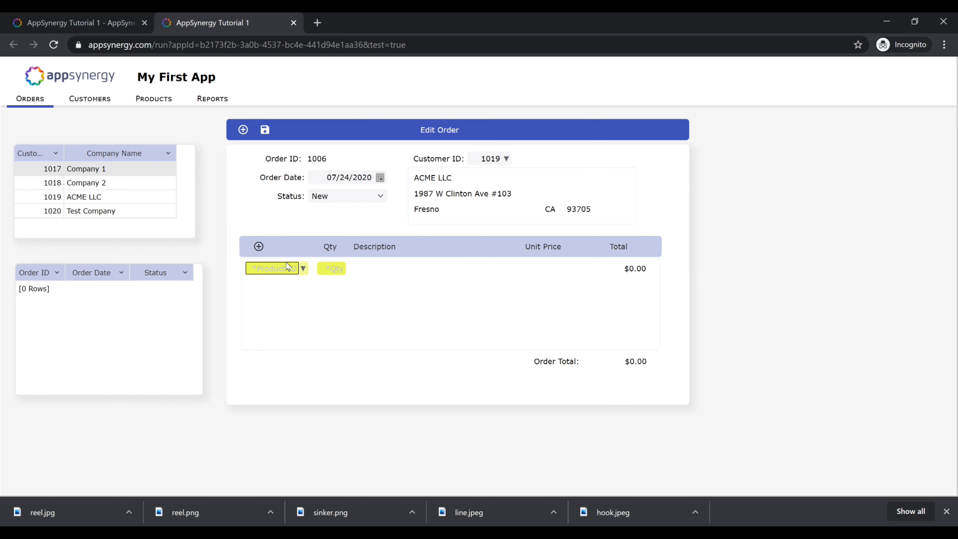
# Step: Add Hook 3/0 - 10 Count as the order's first line item with quantity 5
pyautogui.click(301, 269)
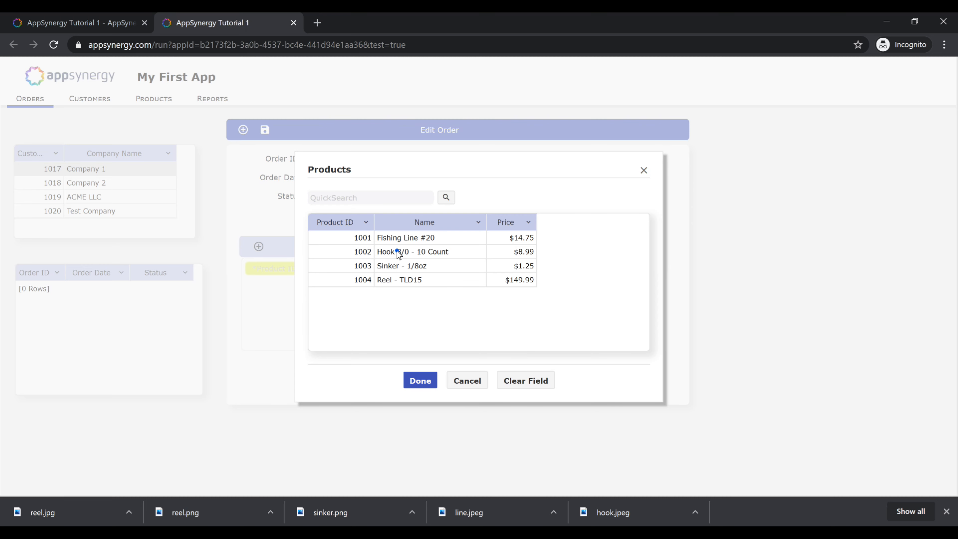
pyautogui.doubleClick(397, 251)
pyautogui.click(338, 268)
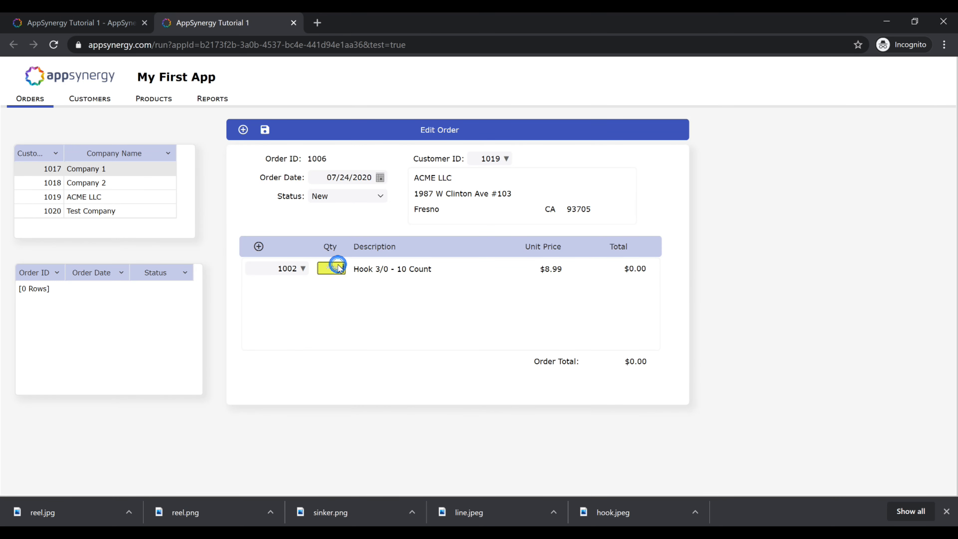
pyautogui.write('5')
pyautogui.press('Tab')
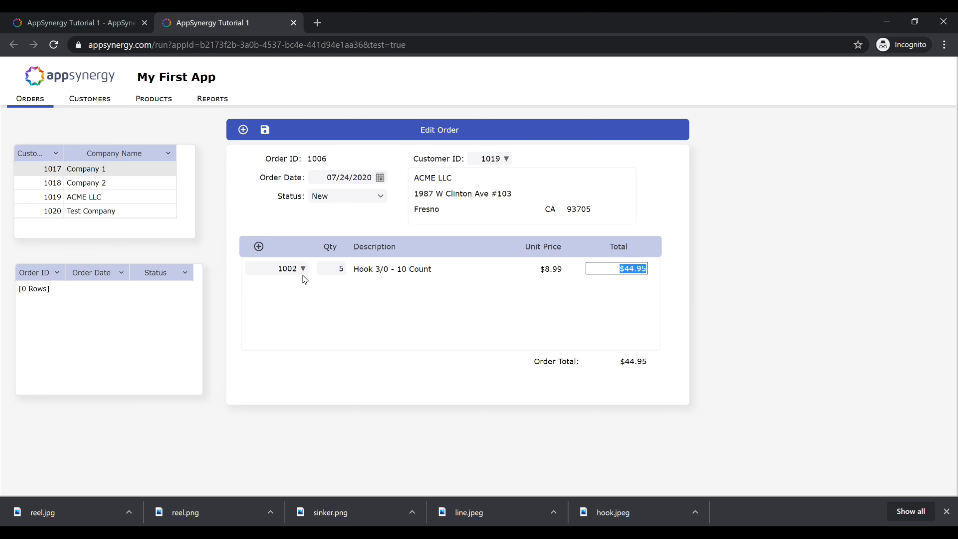
# Step: Add a second line item for Sinker - 1/8oz with quantity 10
pyautogui.click(259, 247)
pyautogui.click(302, 292)
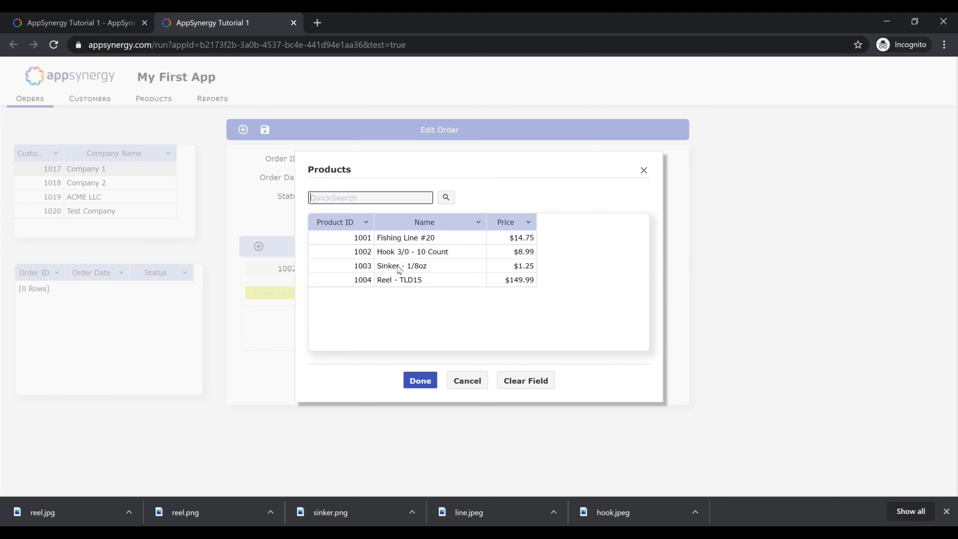
pyautogui.doubleClick(392, 267)
pyautogui.click(338, 293)
pyautogui.write('10')
pyautogui.press('Tab')
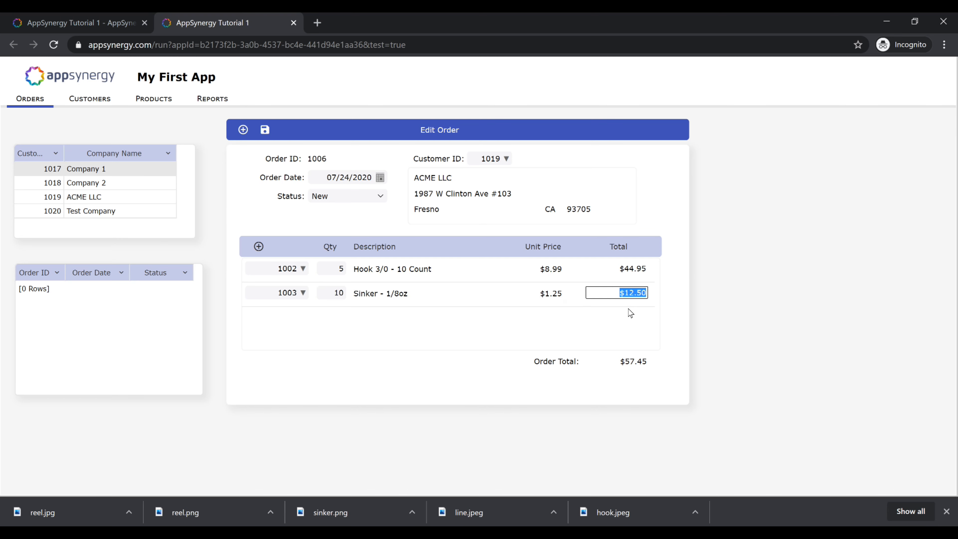
# Step: Save the order and reopen it from the order list of customer ACME LLC
pyautogui.click(408, 356)
pyautogui.click(265, 130)
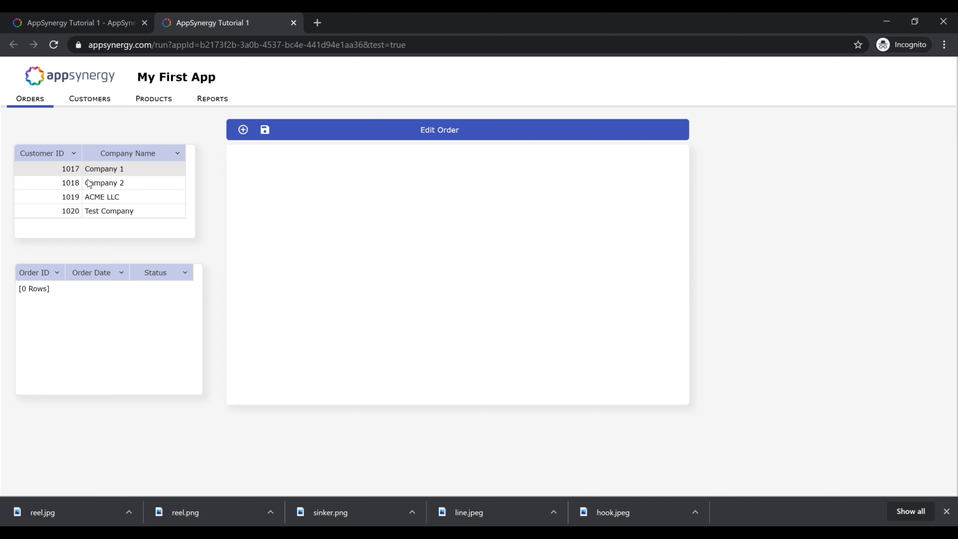
pyautogui.click(105, 198)
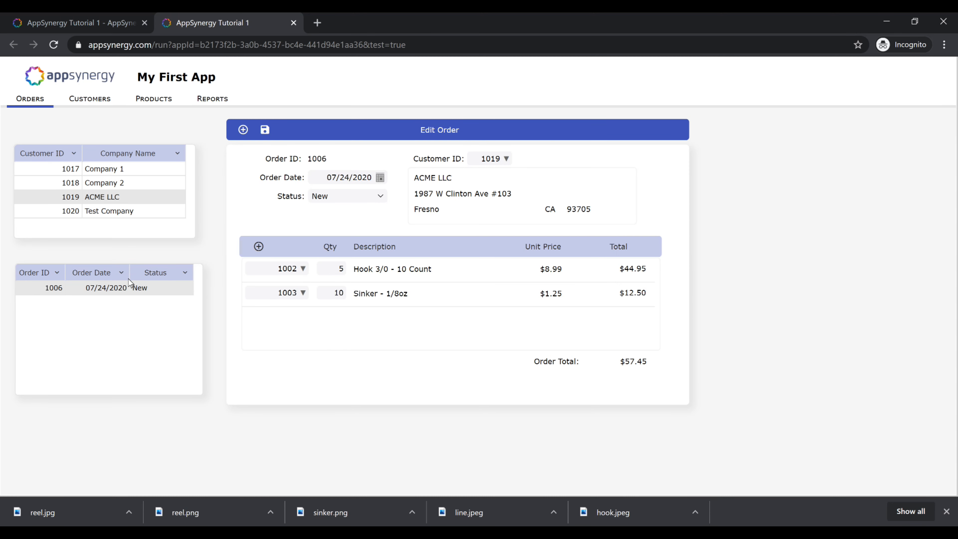
pyautogui.click(107, 290)
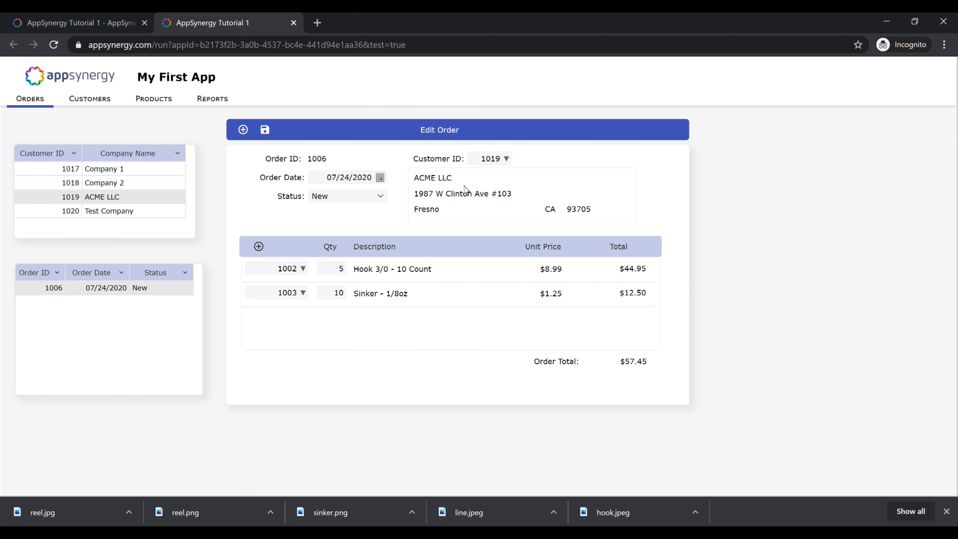